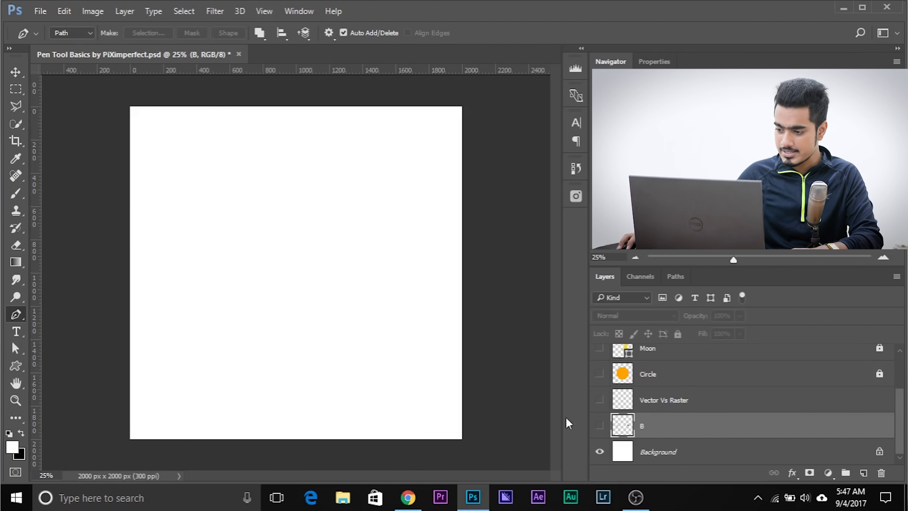
Step: Show layer B's A and B markers and draw a path from A that curves into B
click(597, 427)
click(201, 242)
click(380, 237)
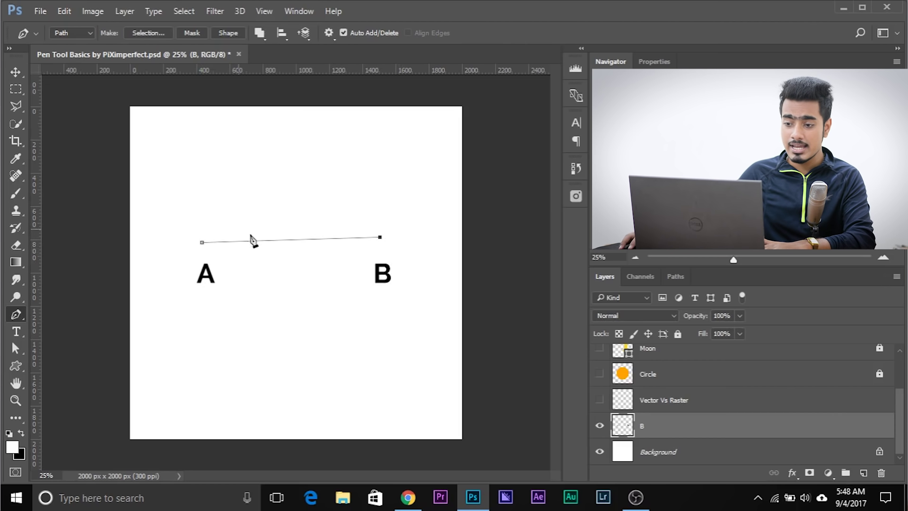
key(ctrl+z)
drag(376, 239, 432, 259)
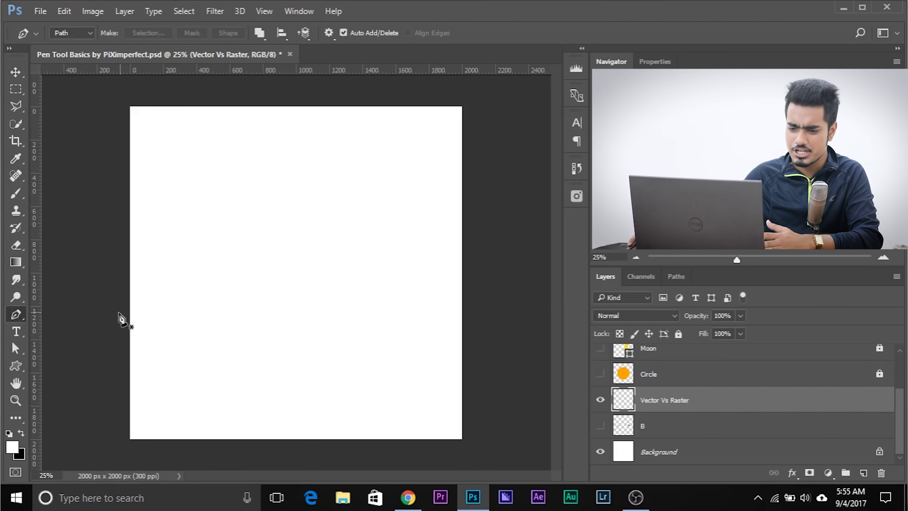
Step: Draw a red fleur-de-lis custom shape in Shape mode on the canvas
click(12, 370)
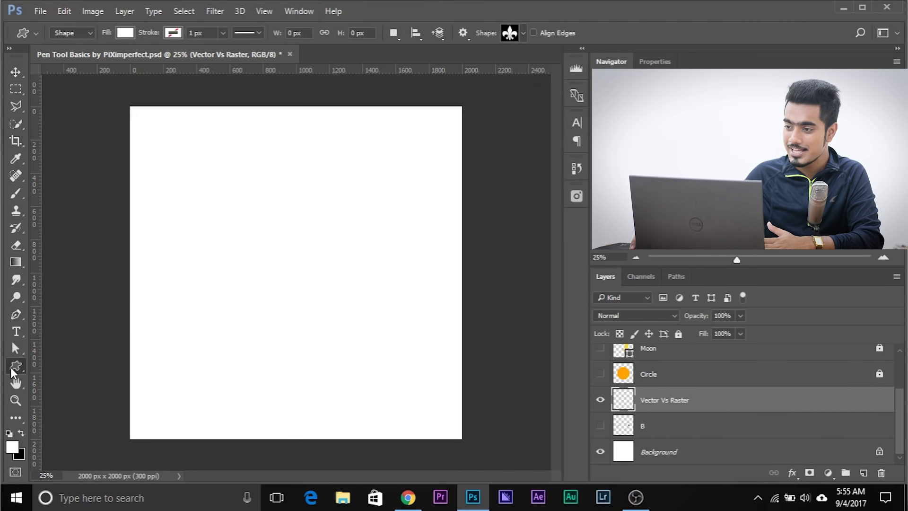
click(520, 37)
click(402, 142)
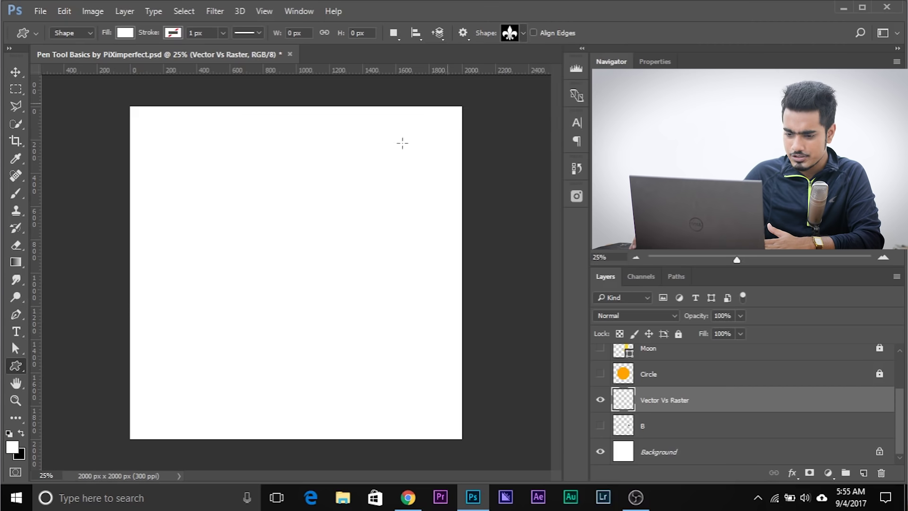
click(13, 447)
click(678, 221)
click(813, 205)
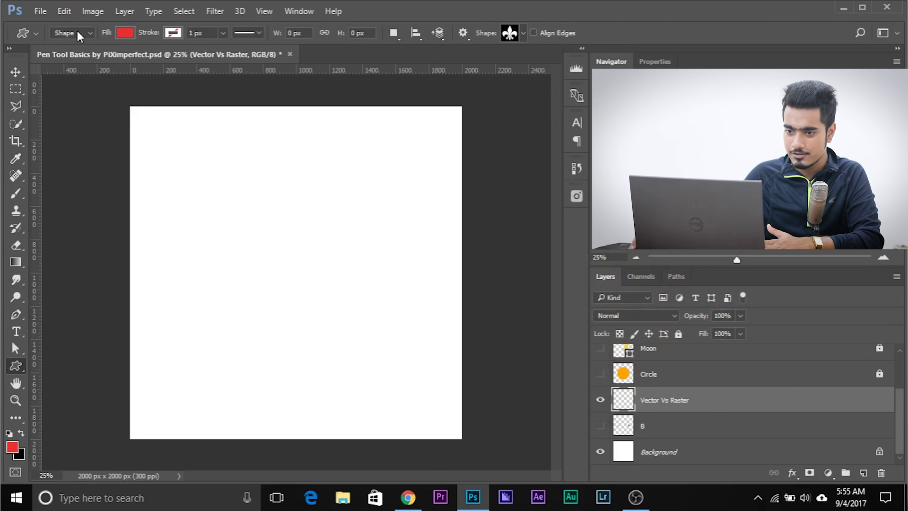
click(80, 36)
click(78, 46)
drag(271, 236, 373, 359)
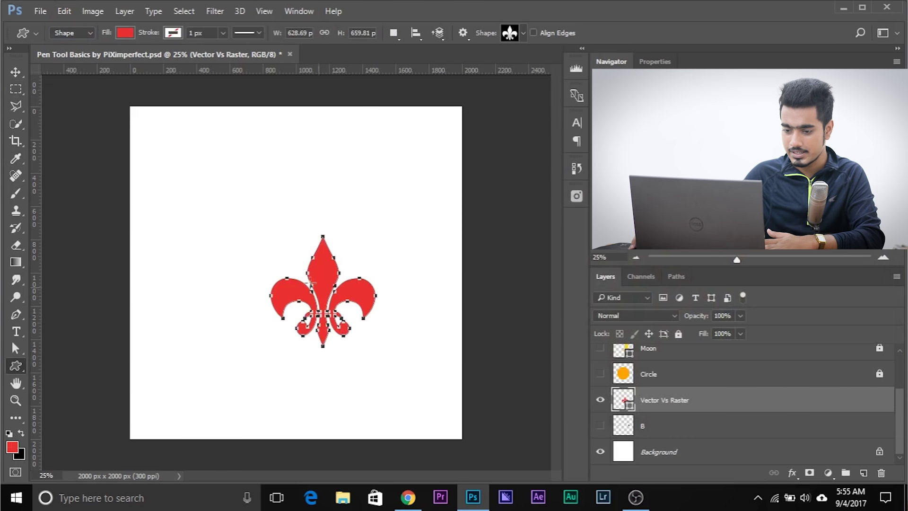
Step: Move the fleur-de-lis toward the centre and enlarge it far beyond the canvas
click(15, 72)
drag(331, 296, 307, 269)
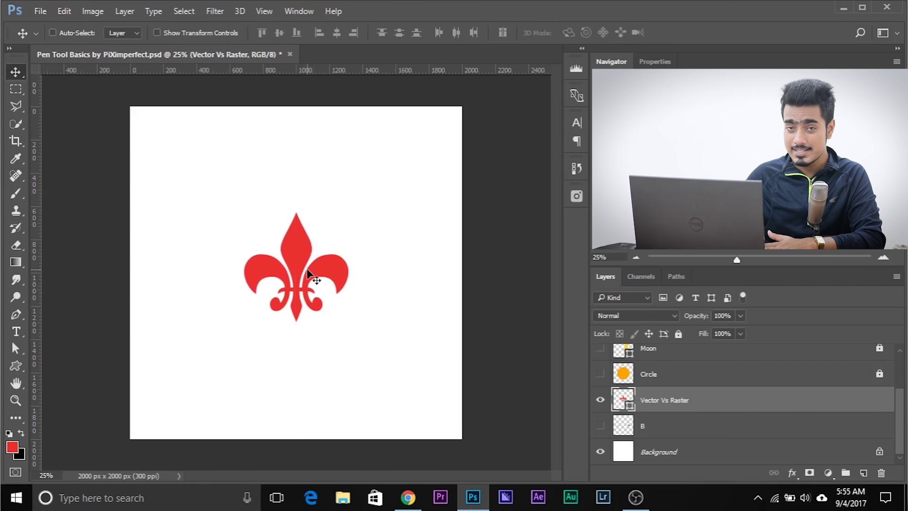
key(ctrl+minus)
key(ctrl+t)
drag(335, 310, 472, 482)
key(Return)
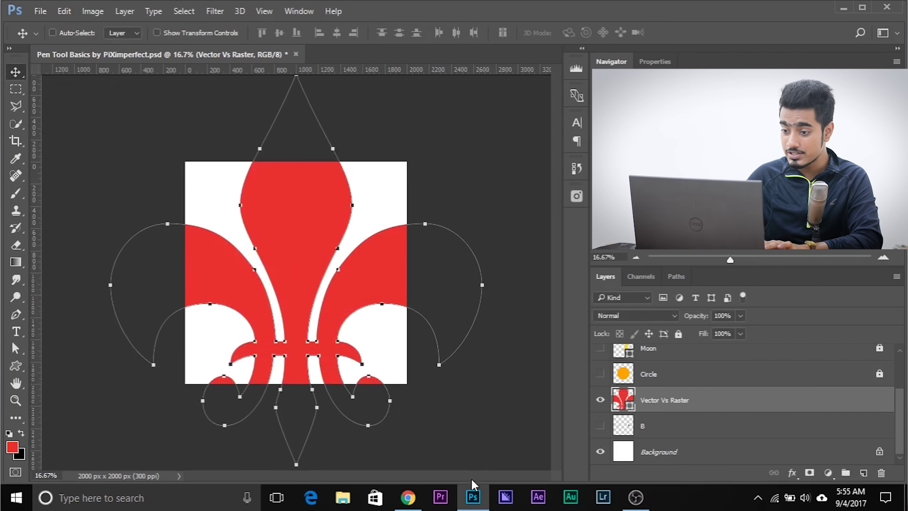
Step: Inspect the enlarged shape's edges, dismiss the transform error and start transforming again
key(ctrl+plus)
key(ctrl+plus)
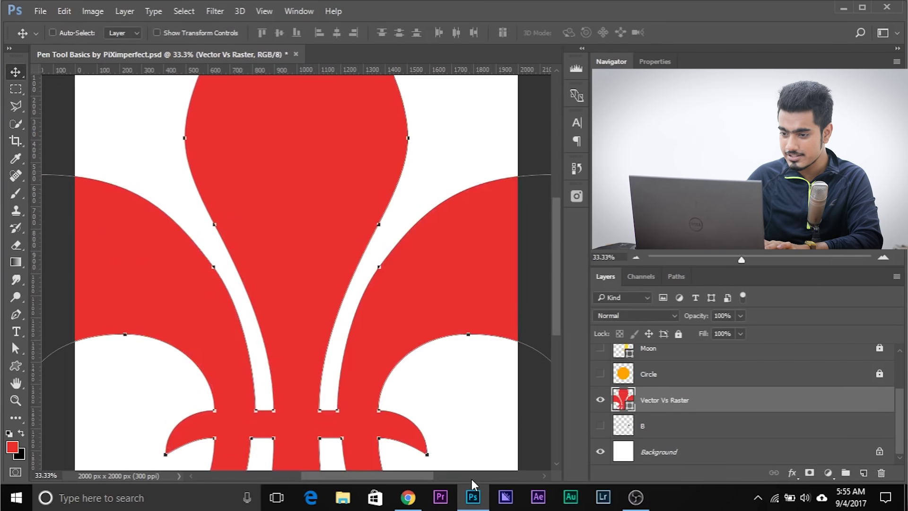
key(ctrl+minus)
key(ctrl+minus)
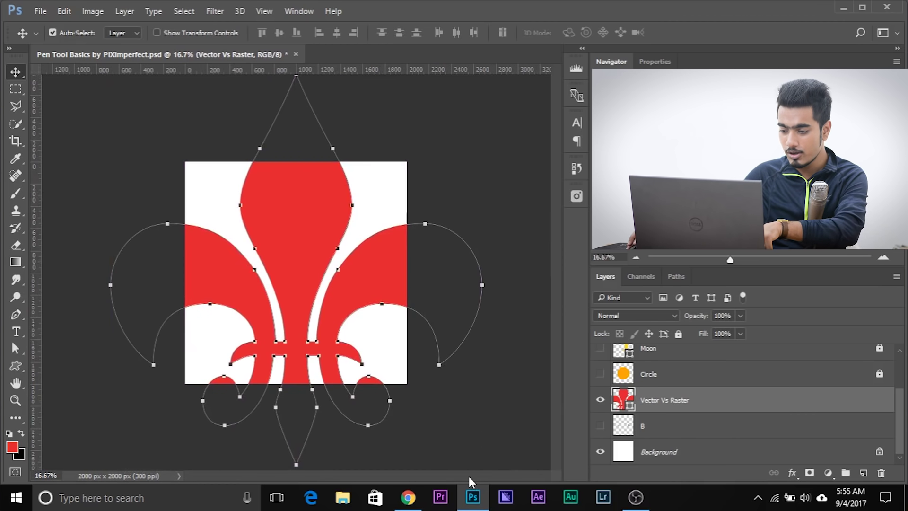
key(ctrl+t)
click(472, 201)
key(ctrl+h)
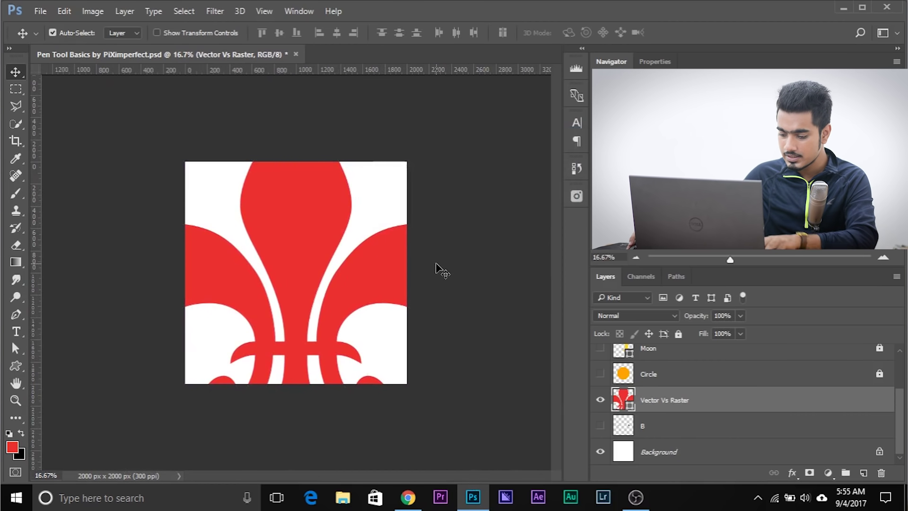
key(ctrl+t)
Step: Shrink the fleur-de-lis to about 12%, then enlarge it back past 1000%
drag(444, 392, 333, 265)
key(Return)
key(ctrl+plus)
key(ctrl+plus)
key(ctrl+minus)
key(ctrl+t)
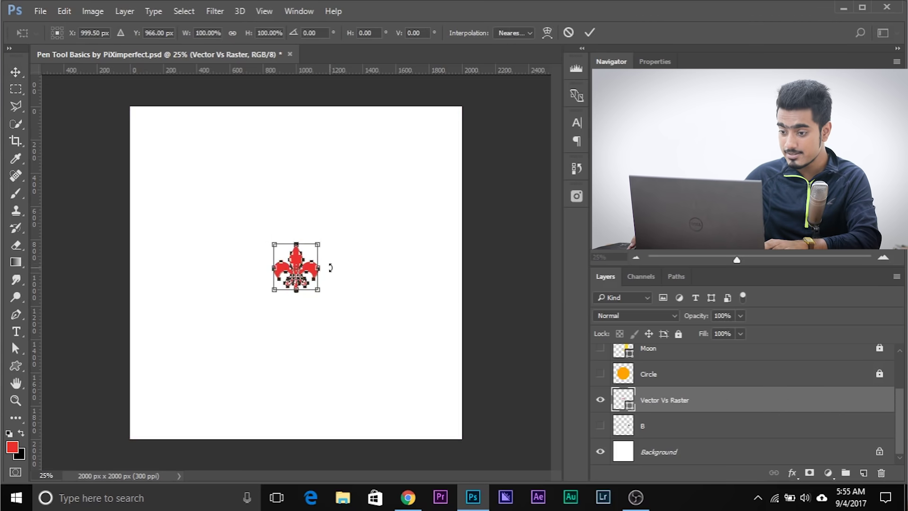
drag(313, 296, 521, 493)
key(Return)
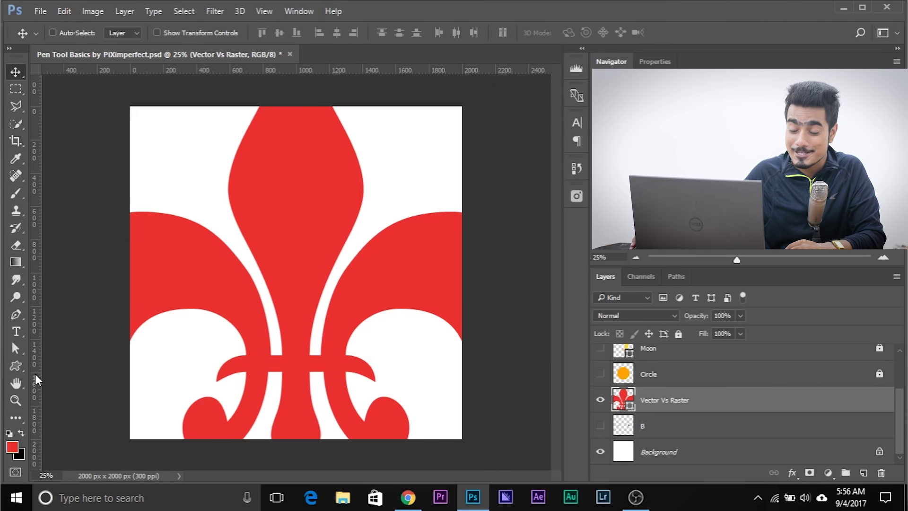
Step: Inspect the sharp vector edges at 300% zoom, then delete the Vector Vs Raster layer
key(ctrl+plus)
key(ctrl+plus)
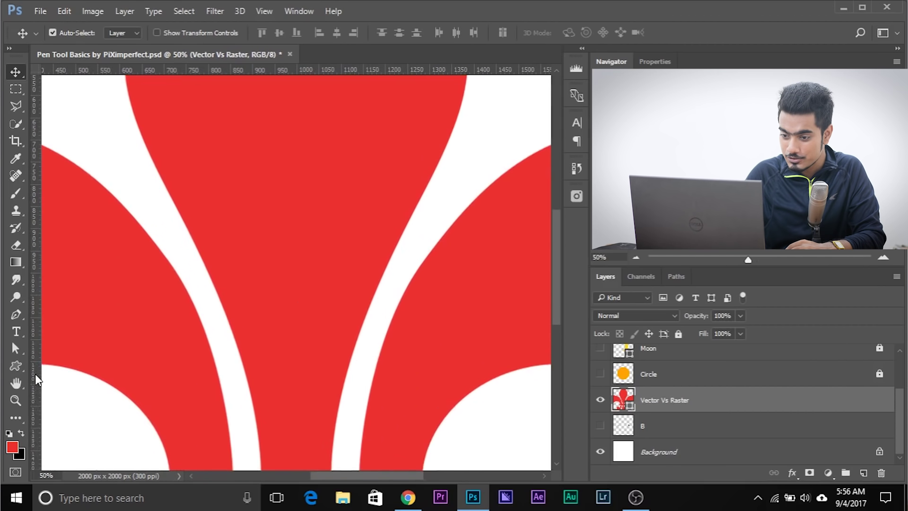
key(ctrl+plus)
key(ctrl+plus)
key(ctrl+plus)
key(ctrl+plus)
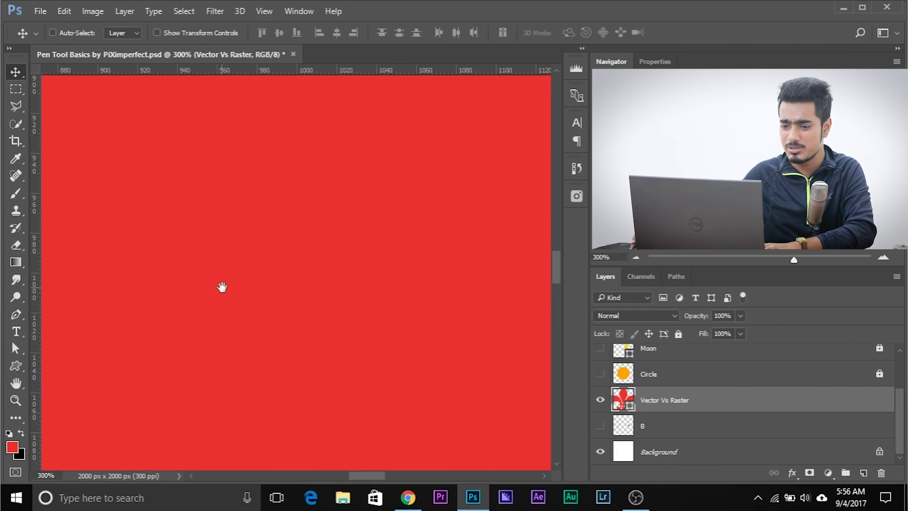
drag(222, 287, 604, 181)
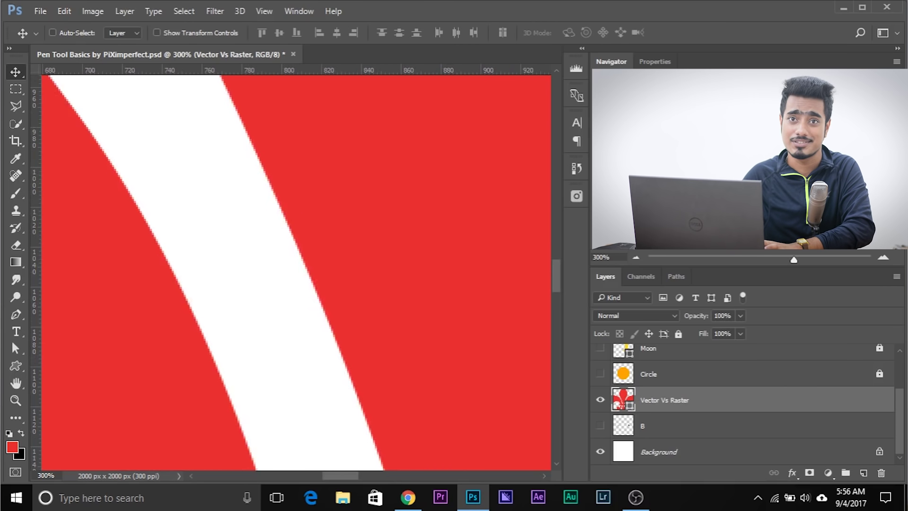
key(ctrl+minus)
key(ctrl+minus)
key(ctrl+minus)
key(ctrl+minus)
key(ctrl+minus)
key(ctrl+minus)
key(ctrl+minus)
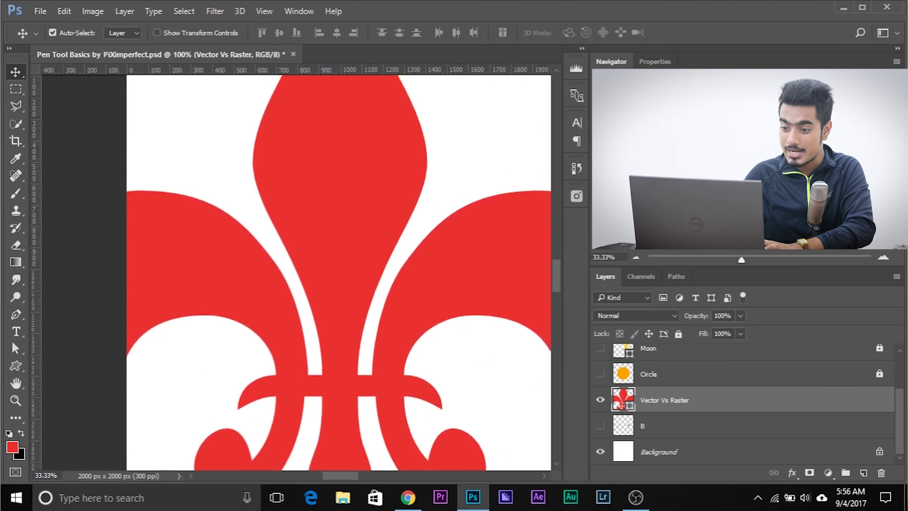
key(ctrl+plus)
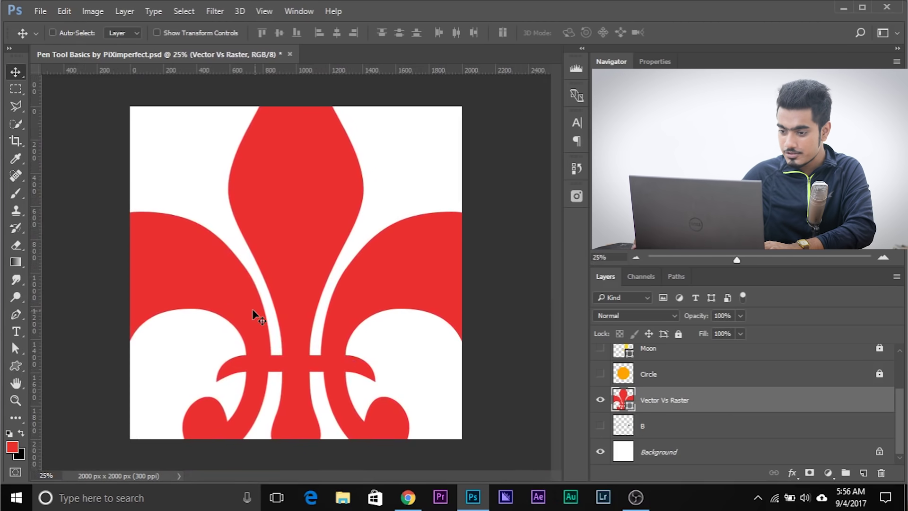
drag(289, 182, 311, 192)
key(Delete)
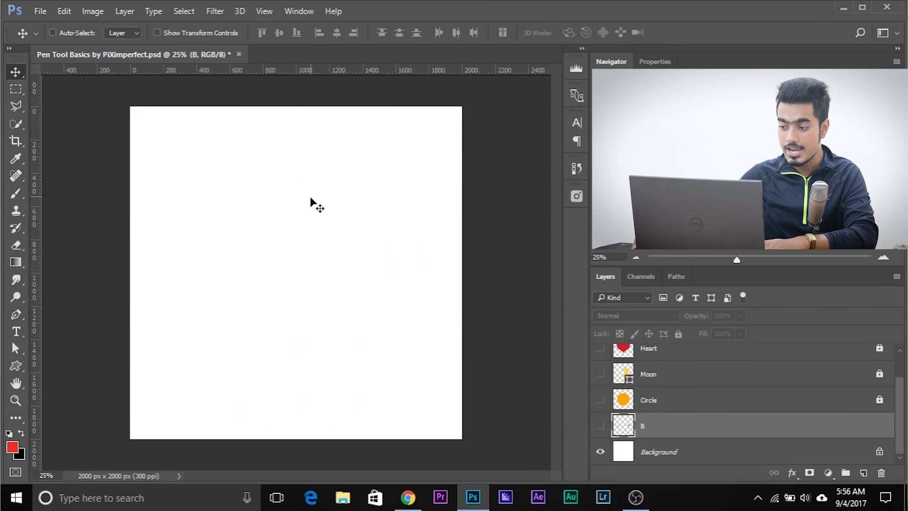
Step: Create Layer 1 and draw a red fleur-de-lis in Pixels mode
click(863, 473)
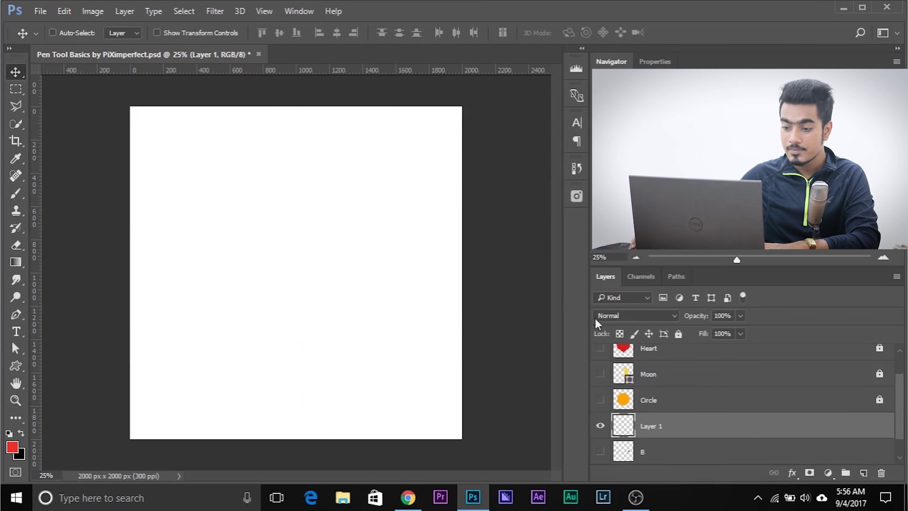
click(19, 370)
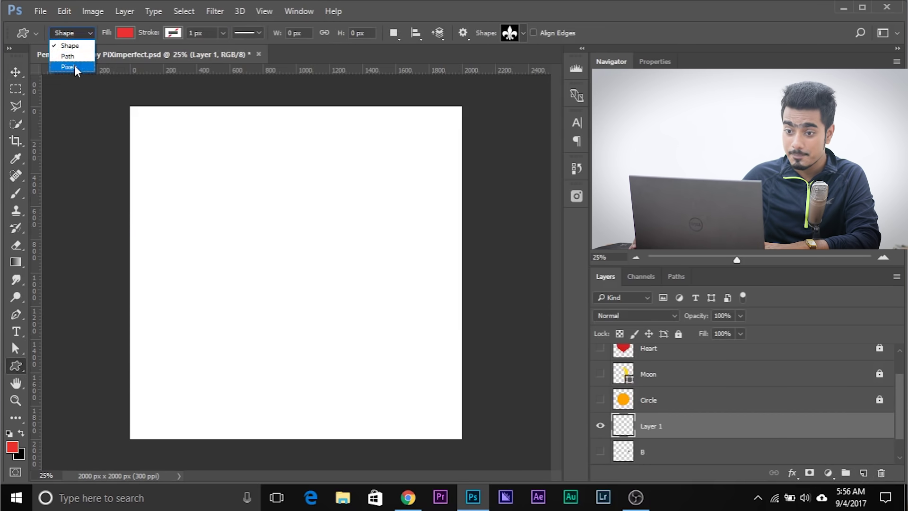
click(74, 66)
drag(242, 215, 367, 347)
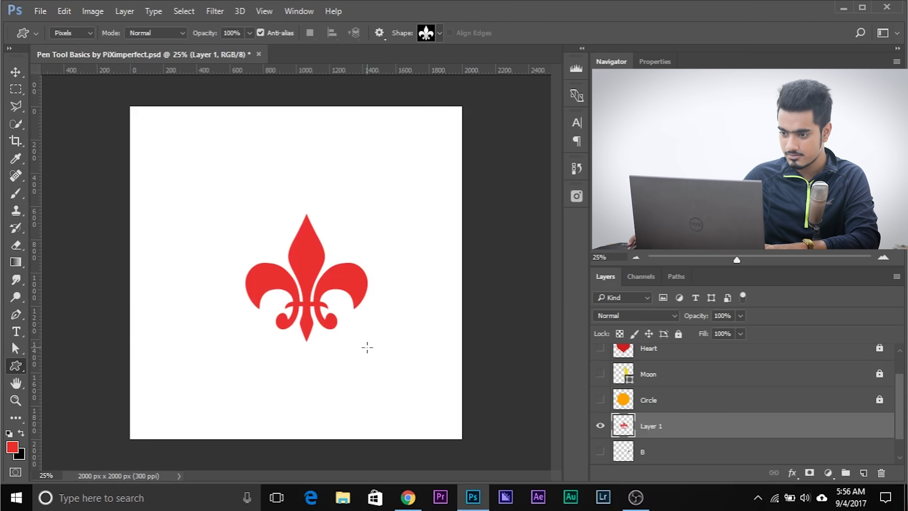
Step: Enlarge the pixel fleur-de-lis to about 108% and move it to the canvas centre
click(16, 72)
key(ctrl+minus)
key(ctrl+minus)
key(ctrl+t)
drag(334, 309, 447, 435)
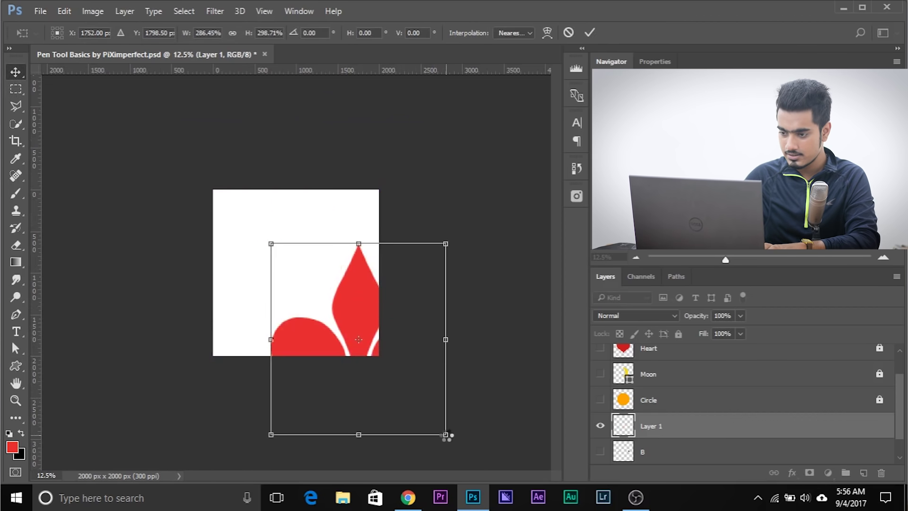
drag(336, 295, 295, 232)
key(ctrl+plus)
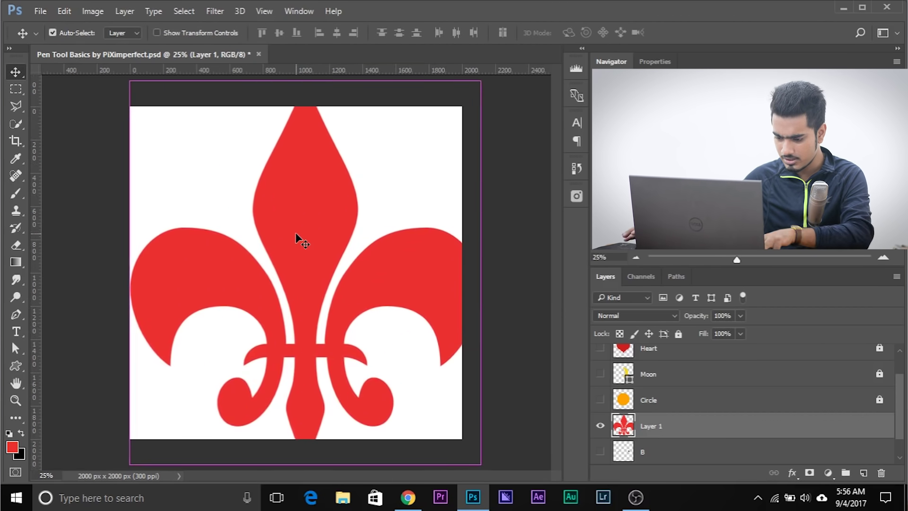
Step: Shrink the pixel fleur-de-lis to about 6%, then enlarge it far past the canvas
key(ctrl+t)
drag(480, 464, 324, 274)
key(Return)
key(ctrl+minus)
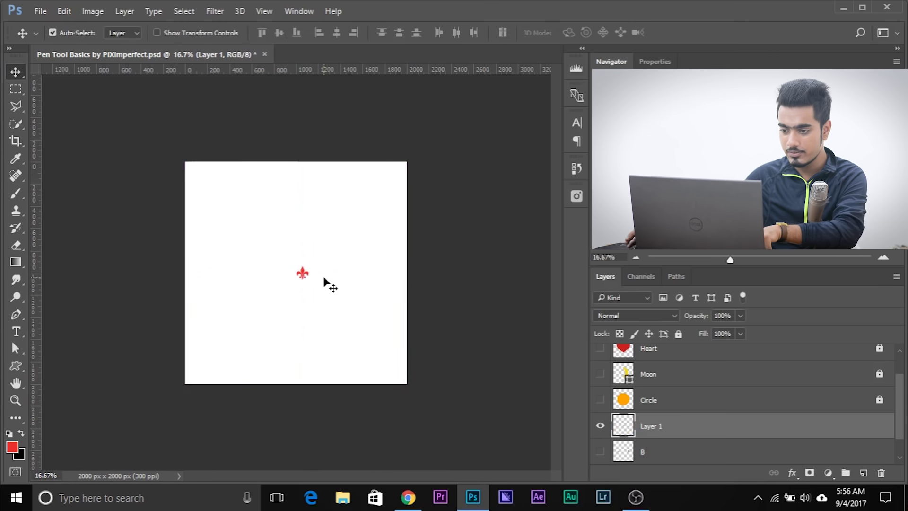
key(ctrl+t)
drag(311, 281, 482, 485)
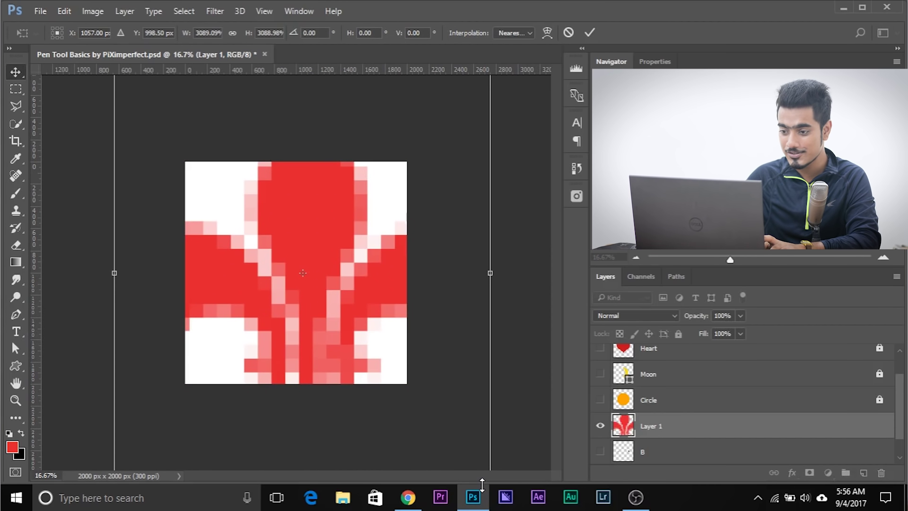
key(Return)
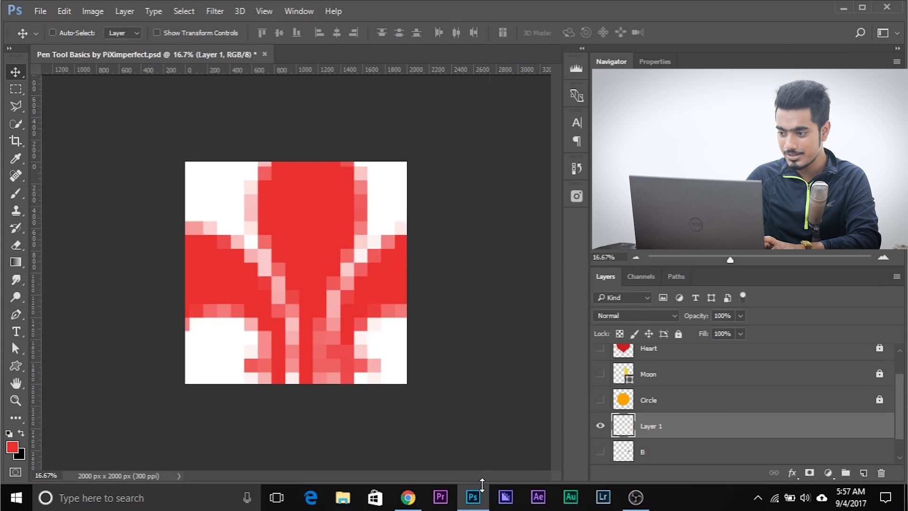
key(ctrl+plus)
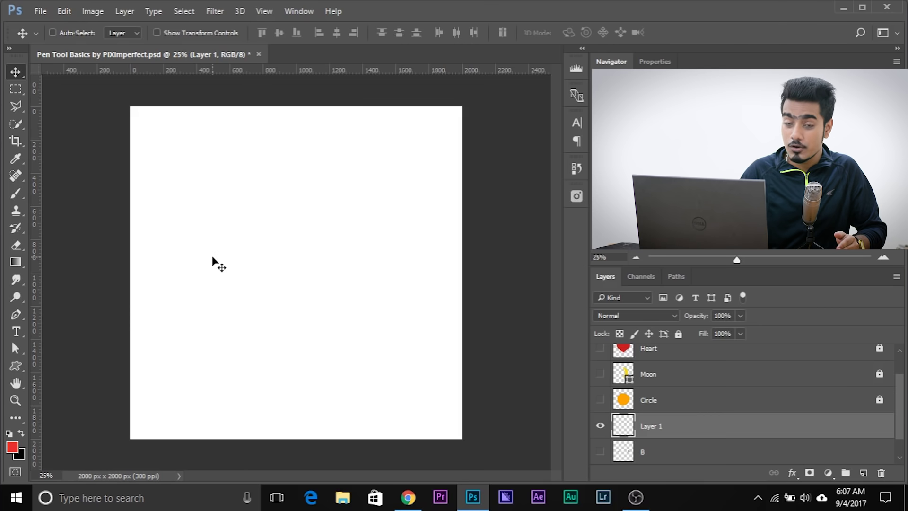
Step: Select the Pen tool, open its drawing-mode list, and place a first path point
key(p)
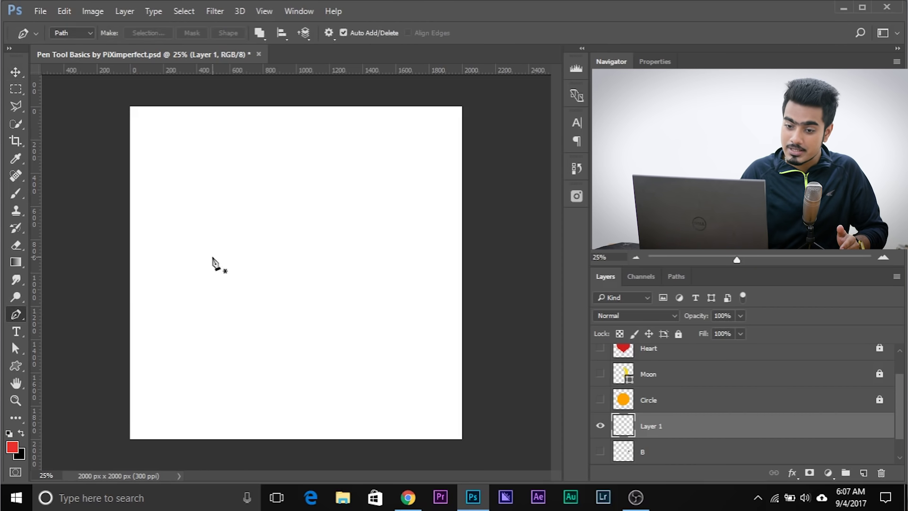
click(64, 33)
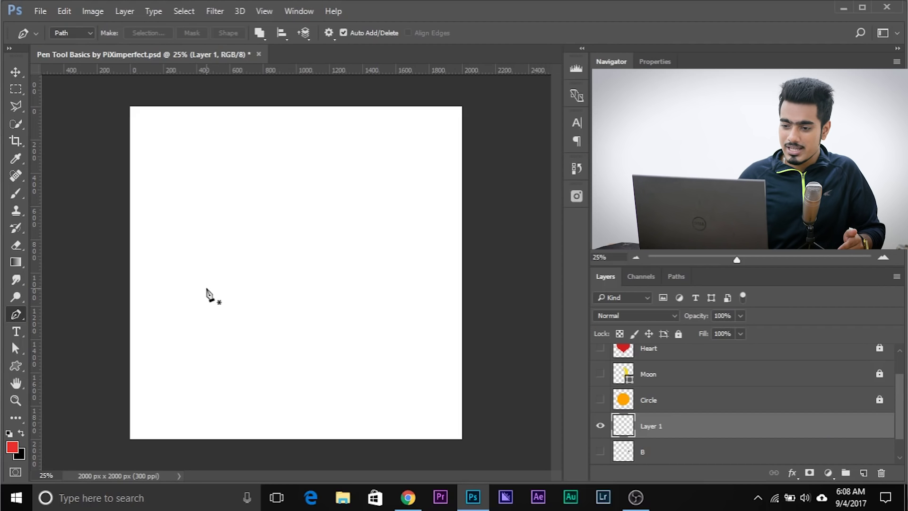
click(206, 264)
Step: Add a curved second point, then delete the practice curve path
drag(353, 232, 431, 279)
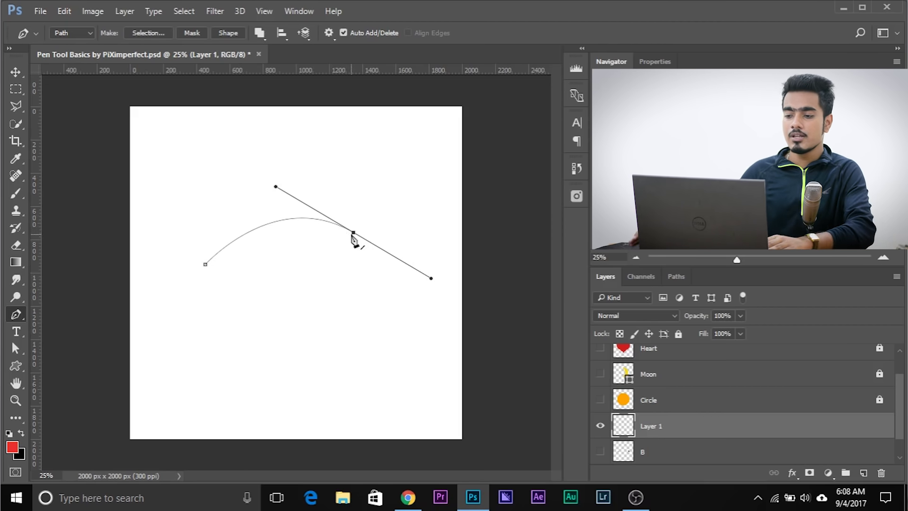
key(BackSpace)
key(BackSpace)
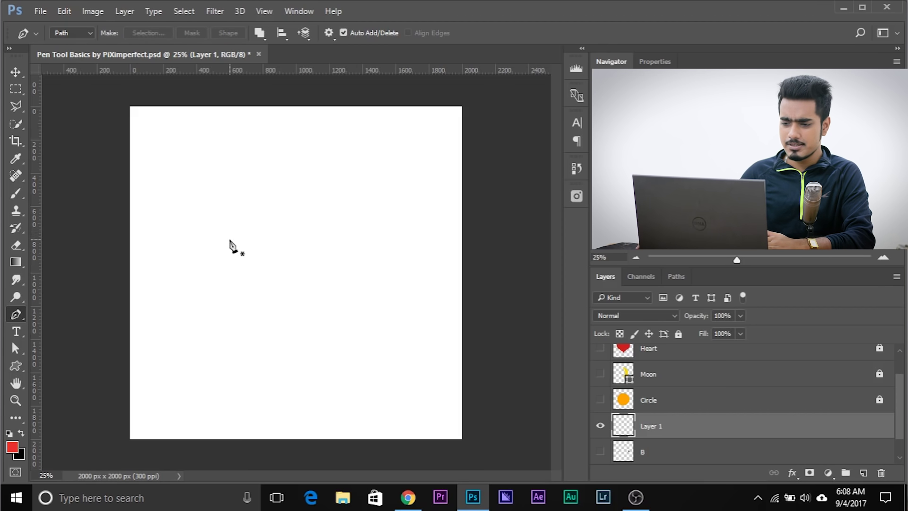
Step: Place seven corner points around the canvas and close the path on its first anchor
click(201, 248)
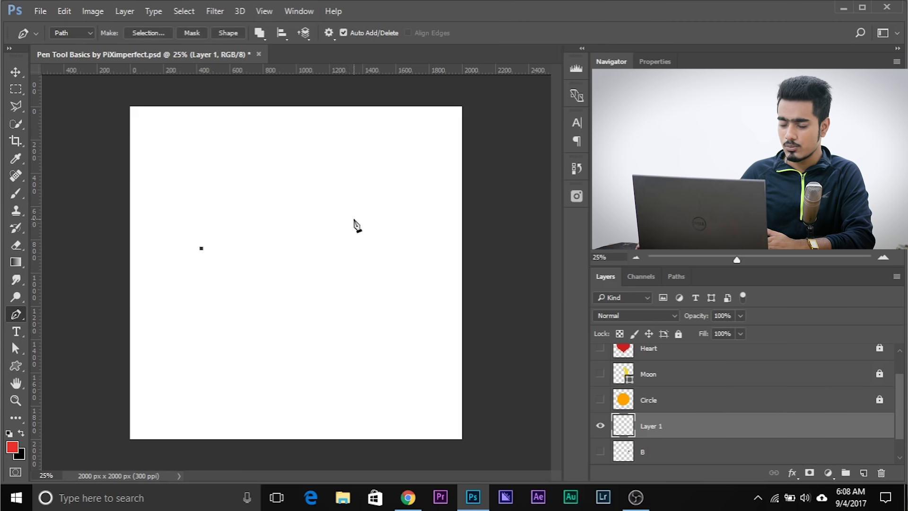
click(362, 215)
click(421, 297)
click(392, 401)
click(258, 393)
click(272, 294)
click(200, 300)
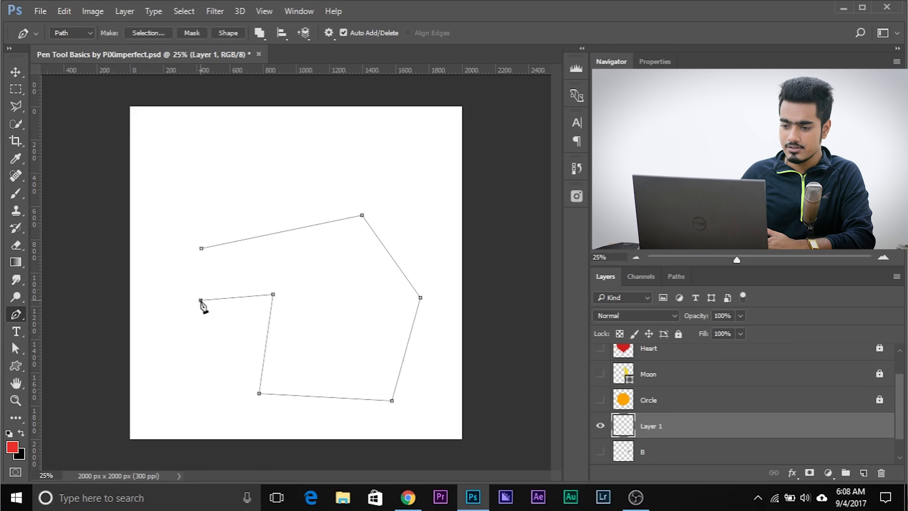
click(201, 249)
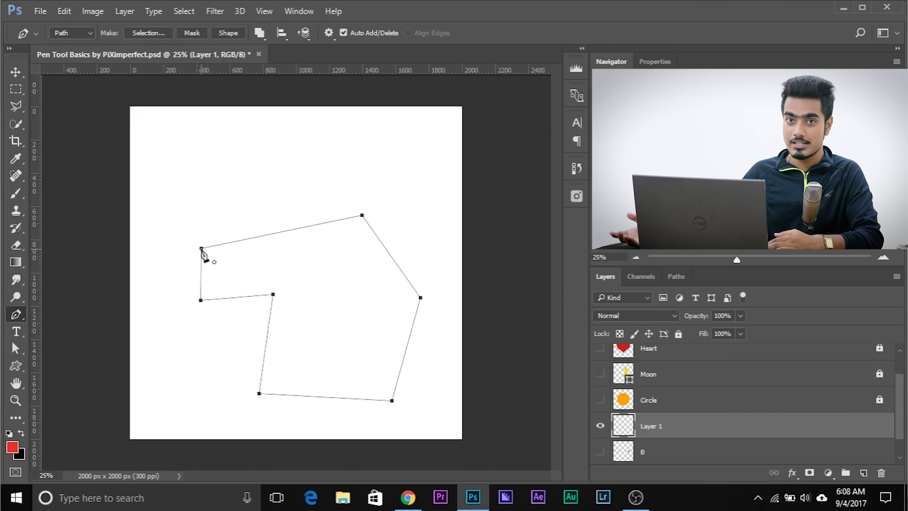
right_click(254, 251)
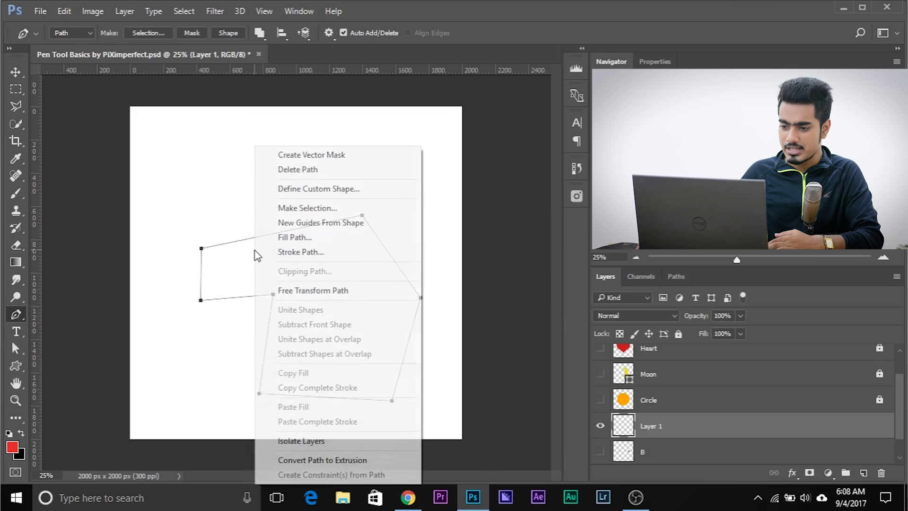
Step: Convert the closed path to a selection with no feather, then undo it
click(321, 208)
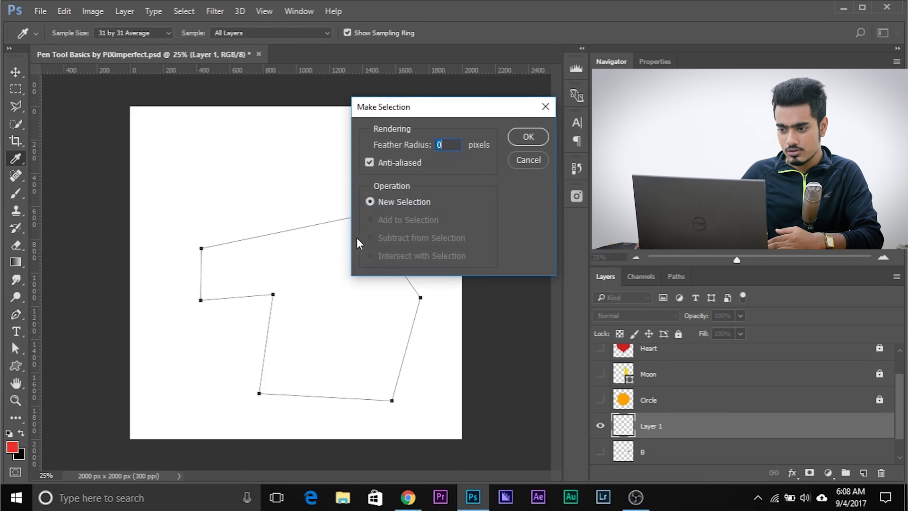
click(529, 138)
key(ctrl+z)
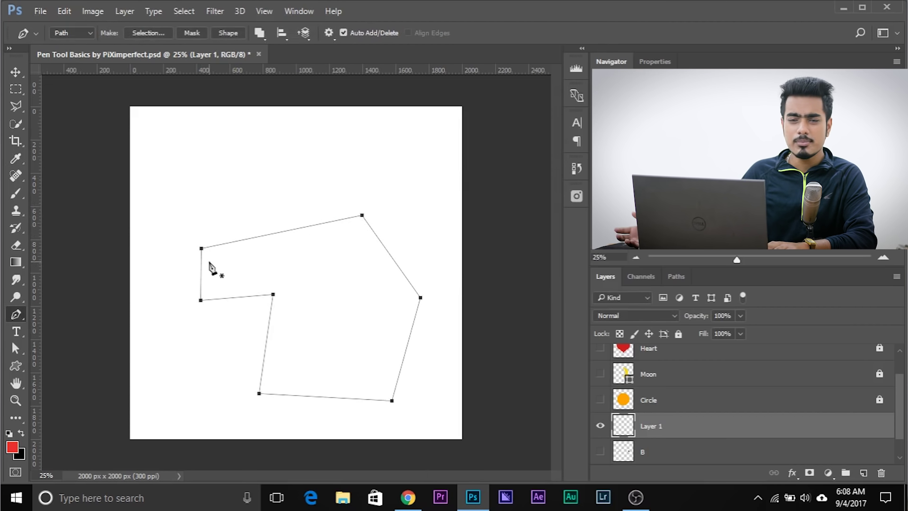
Step: Delete the path segments back to the first point and show layer B's A and B markers
key(BackSpace)
key(BackSpace)
key(BackSpace)
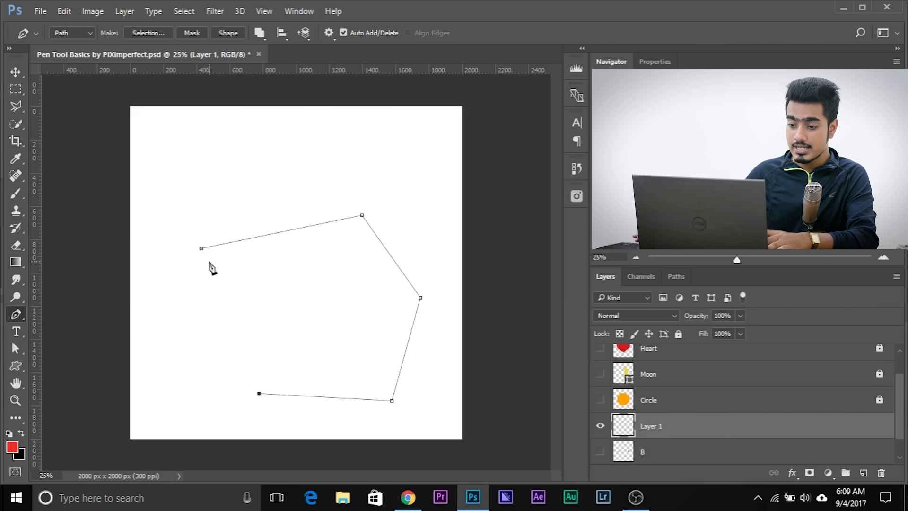
key(BackSpace)
key(BackSpace)
key(BackSpace)
key(BackSpace)
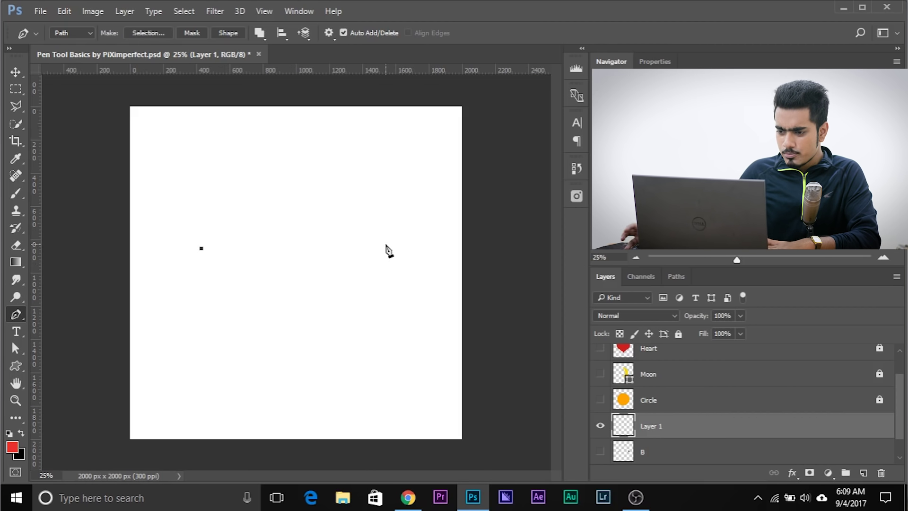
click(601, 452)
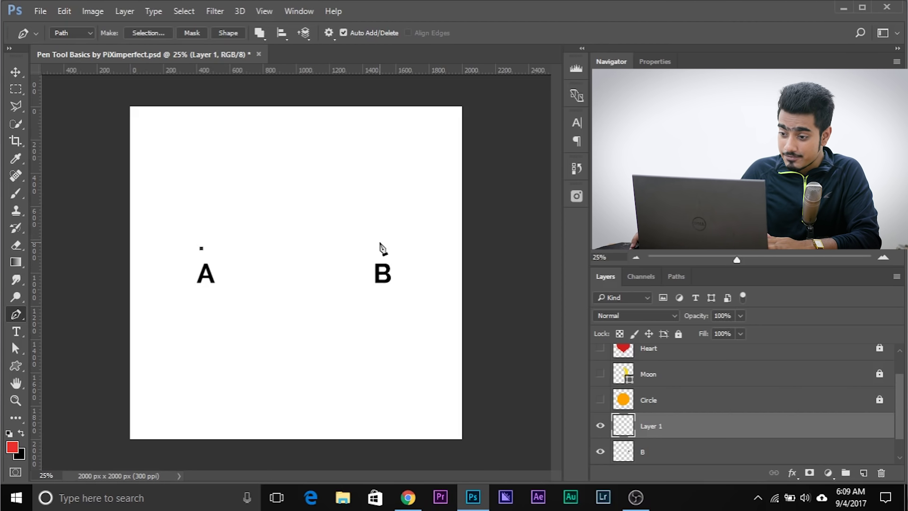
Step: Drag at B to curve the segment from A, then undo and redraw it with a wider arc
drag(380, 242, 464, 320)
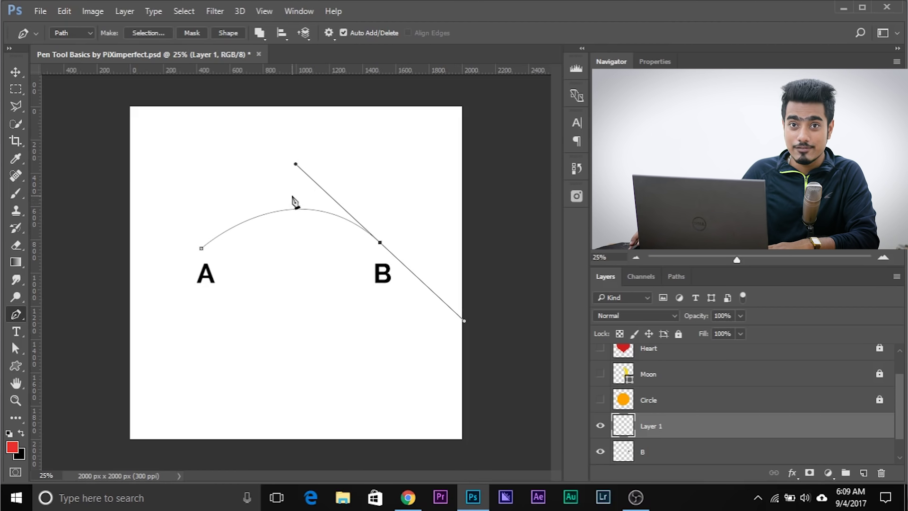
key(ctrl+z)
drag(375, 238, 520, 276)
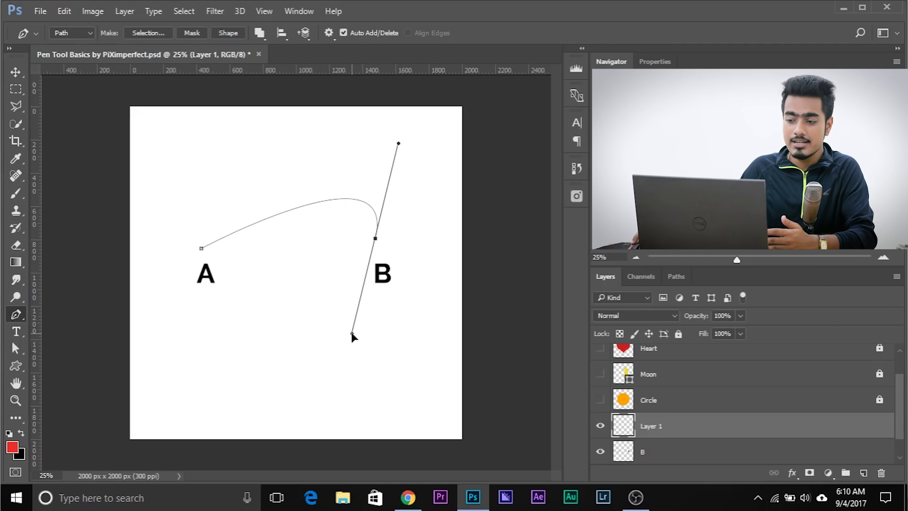
Step: Drag B's direction handle downward to tilt the curve where it passes through B
drag(355, 361, 365, 425)
Step: Raise the A–B arch by lengthening B's lower handle, then add an anchor below B
drag(381, 307, 464, 323)
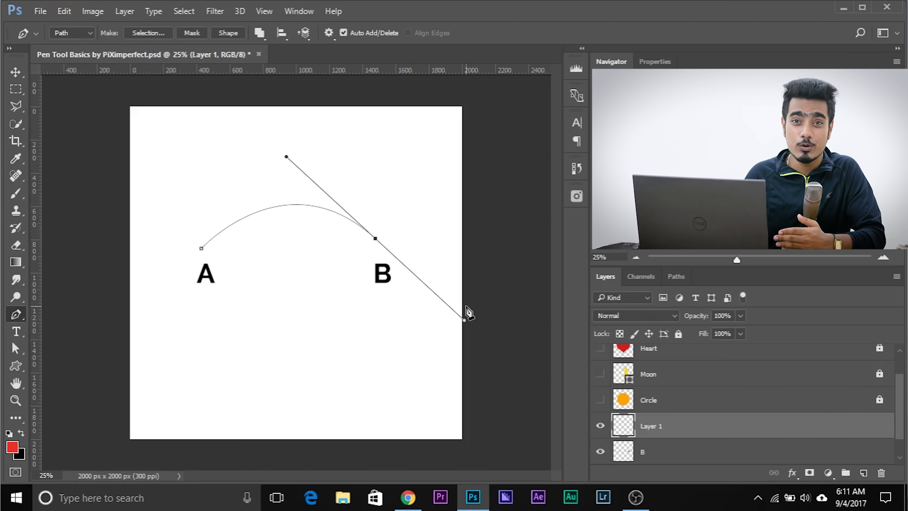
click(315, 358)
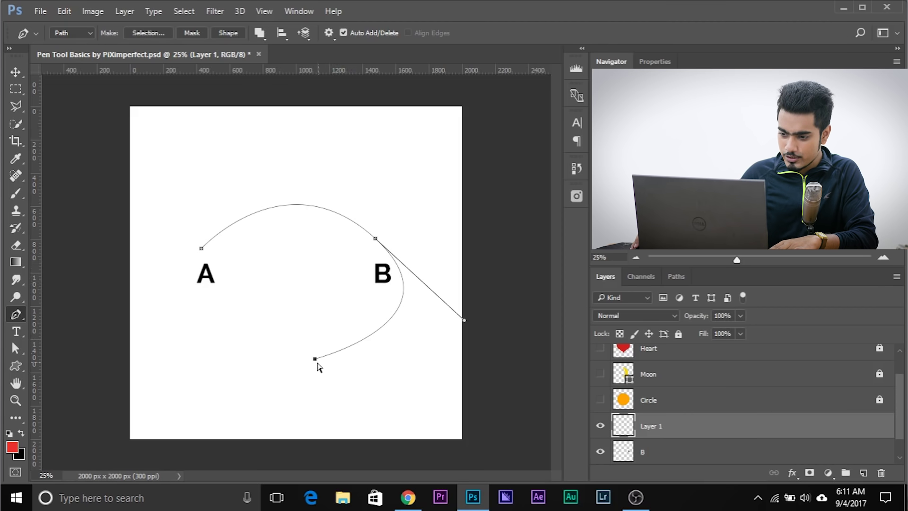
Step: Reshape the curves by moving the bottom end point and adjusting point B and its handles
drag(315, 359, 283, 367)
drag(467, 321, 414, 337)
drag(379, 238, 380, 238)
mouse_move(335, 131)
mouse_down()
mouse_move(350, 176)
mouse_move(337, 145)
mouse_up()
drag(423, 337, 430, 329)
Step: Undo the adjustments and anchors until the path is cleared past point A
key(ctrl+alt+z)
key(ctrl+alt+z)
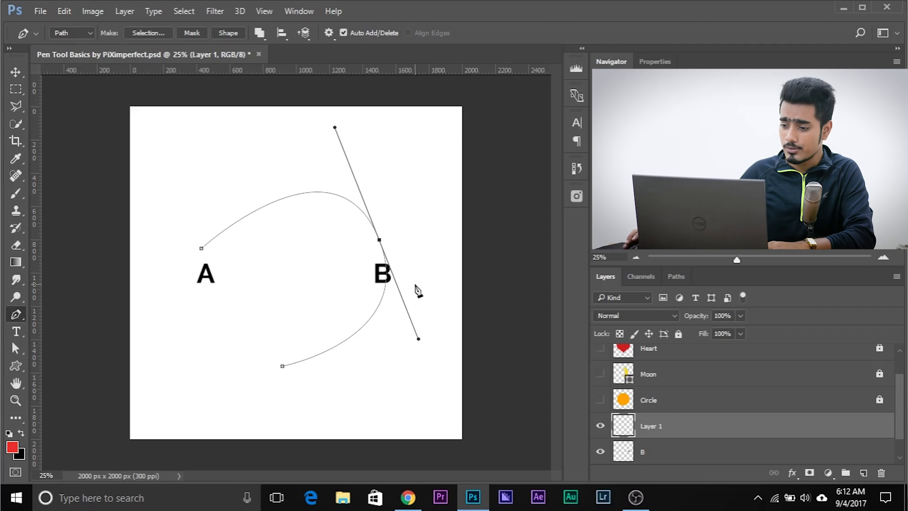
key(ctrl+alt+z)
key(ctrl+alt+z)
key(ctrl+alt+z)
key(ctrl+alt+z)
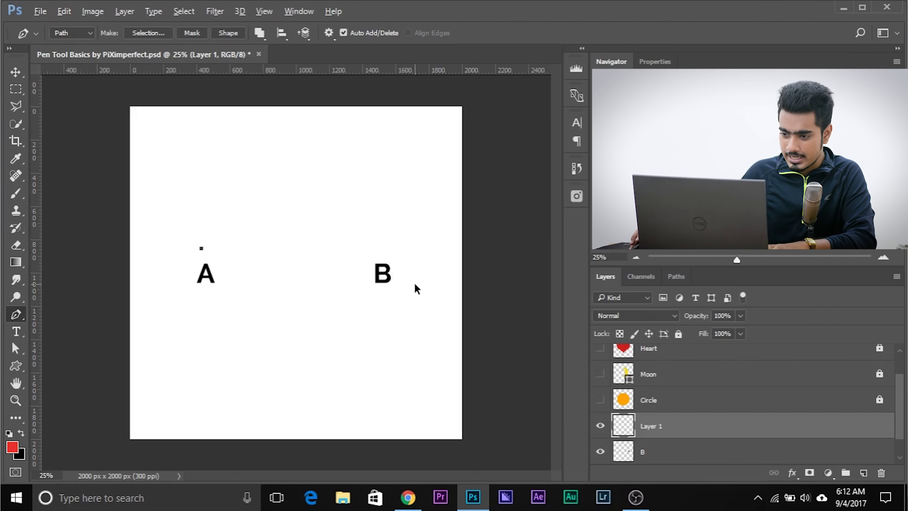
key(ctrl+alt+z)
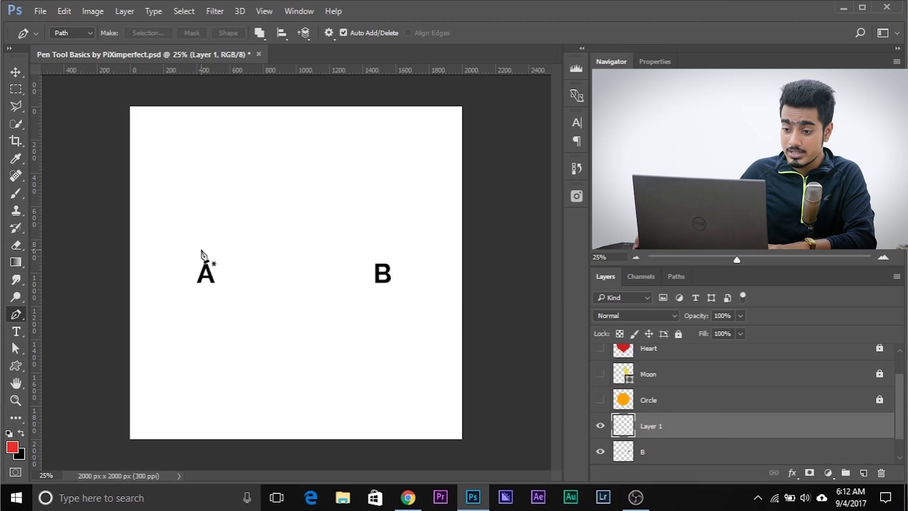
Step: Drag smooth anchors at A and B and refine their handles into a rounded arch
drag(201, 249, 239, 163)
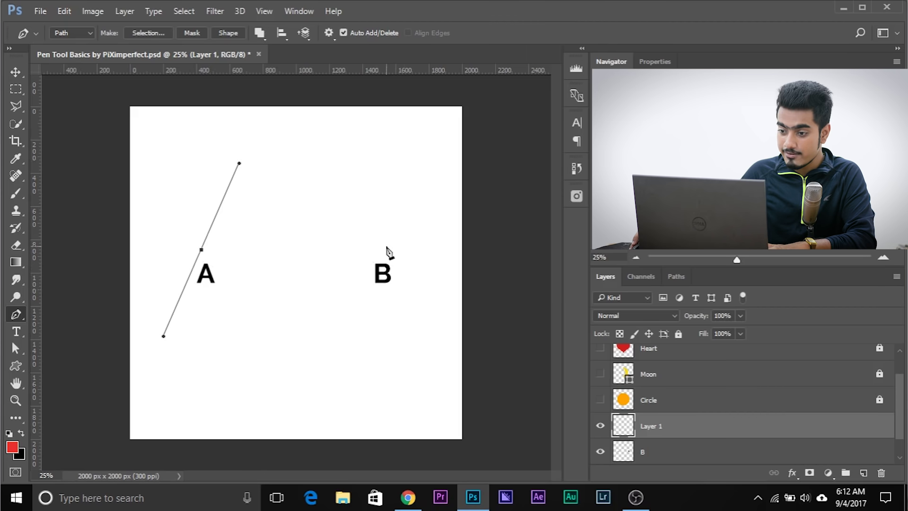
drag(378, 244, 424, 337)
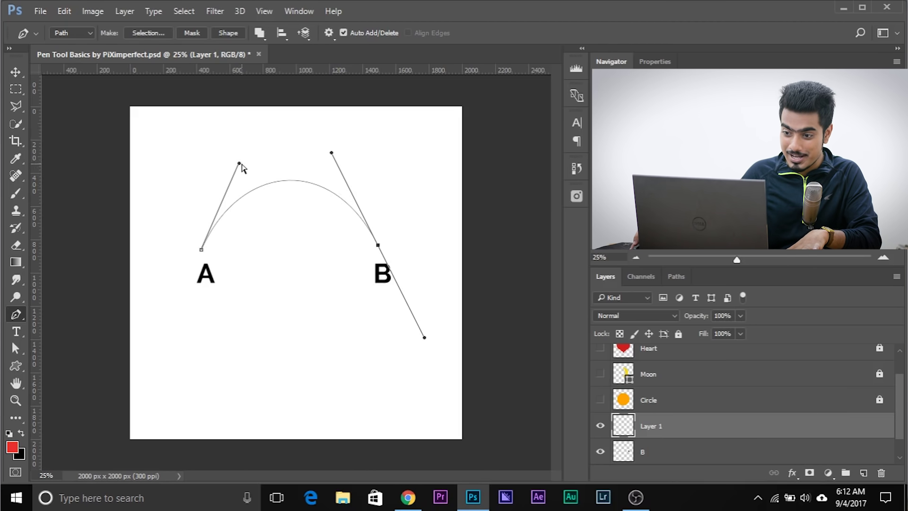
drag(239, 163, 236, 180)
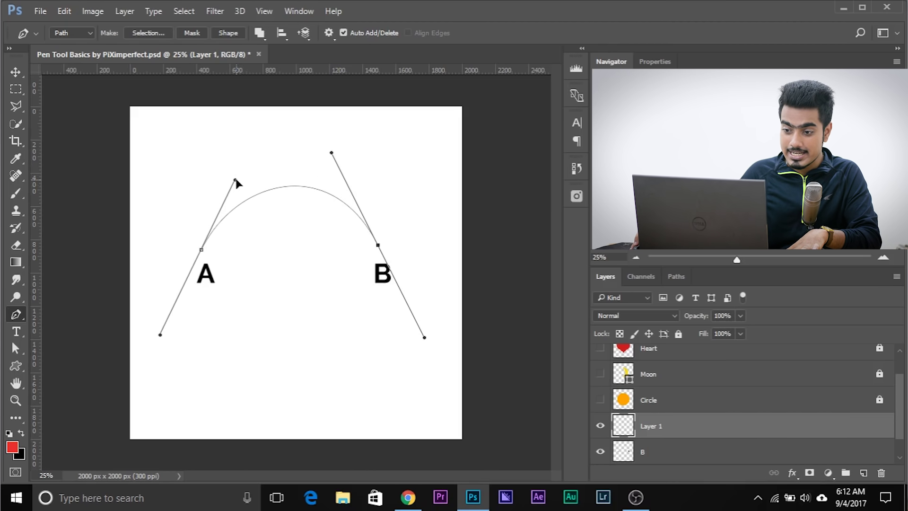
mouse_move(332, 153)
mouse_down()
mouse_move(341, 167)
mouse_move(333, 173)
mouse_move(338, 165)
mouse_up()
drag(378, 247, 382, 249)
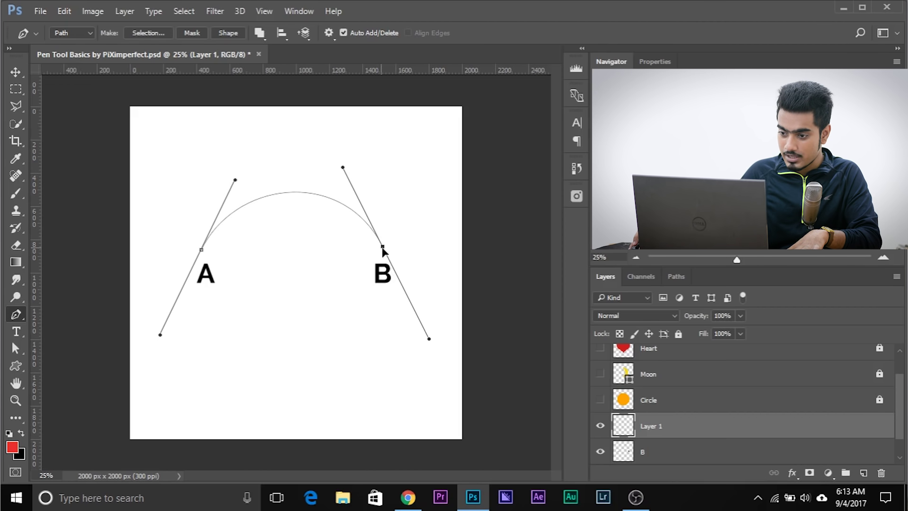
Step: Add a smooth bottom point, close the path at A, then step back one undo
click(301, 361)
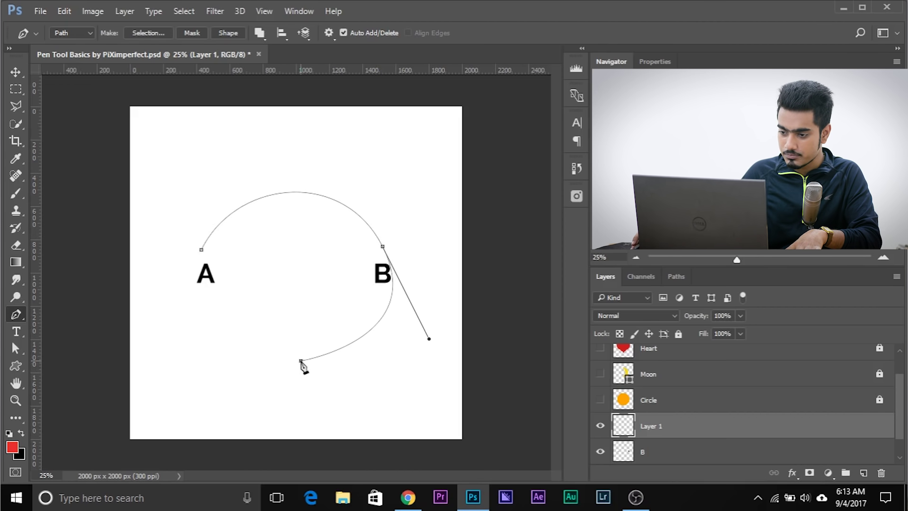
key(ctrl+z)
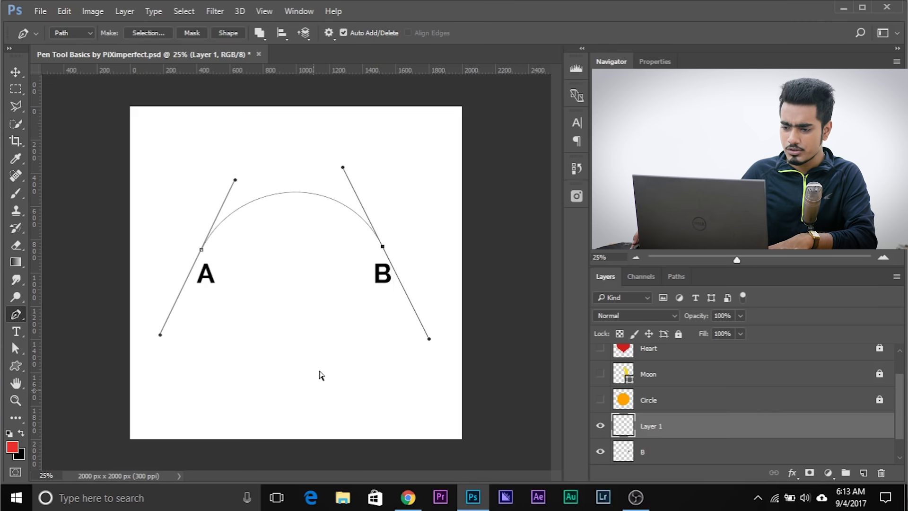
click(310, 358)
drag(310, 360, 265, 360)
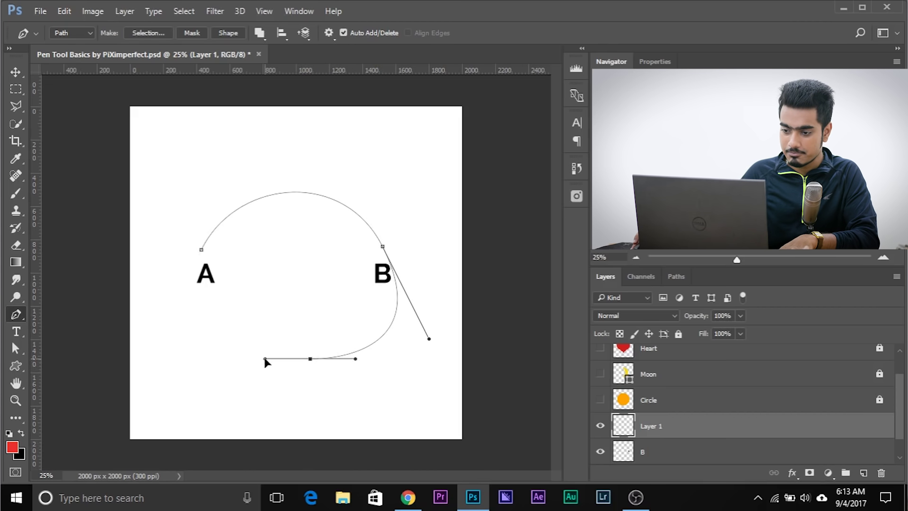
drag(202, 249, 202, 172)
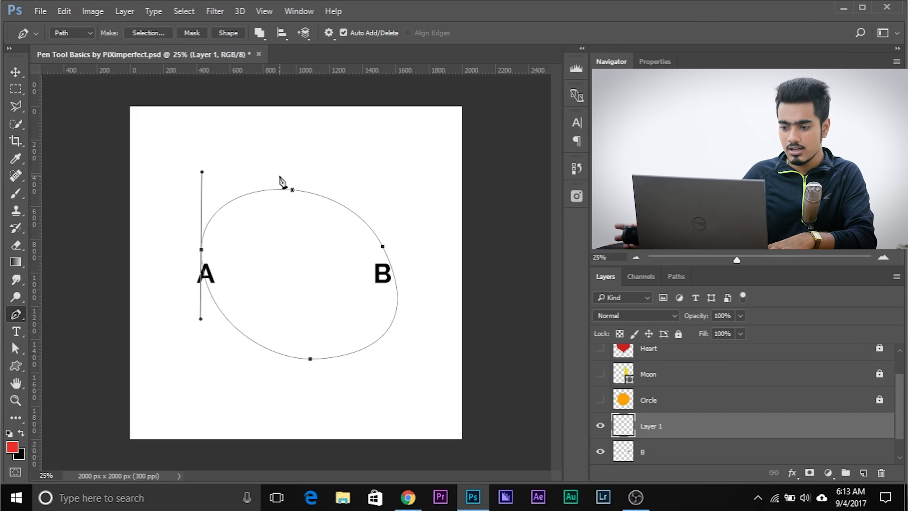
key(ctrl+alt+z)
key(ctrl+alt+z)
key(ctrl+alt+z)
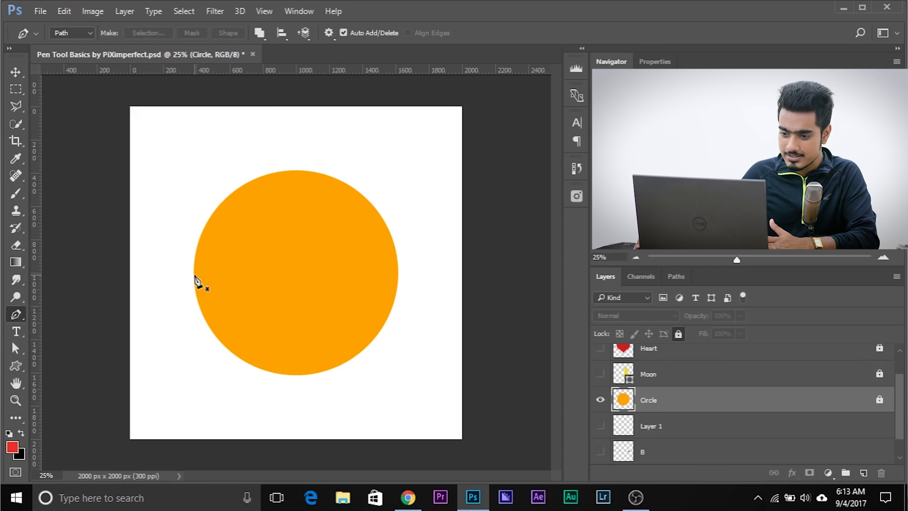
Step: Trace the orange circle with left, top, right and bottom anchors, close it, and hide Circle
click(194, 275)
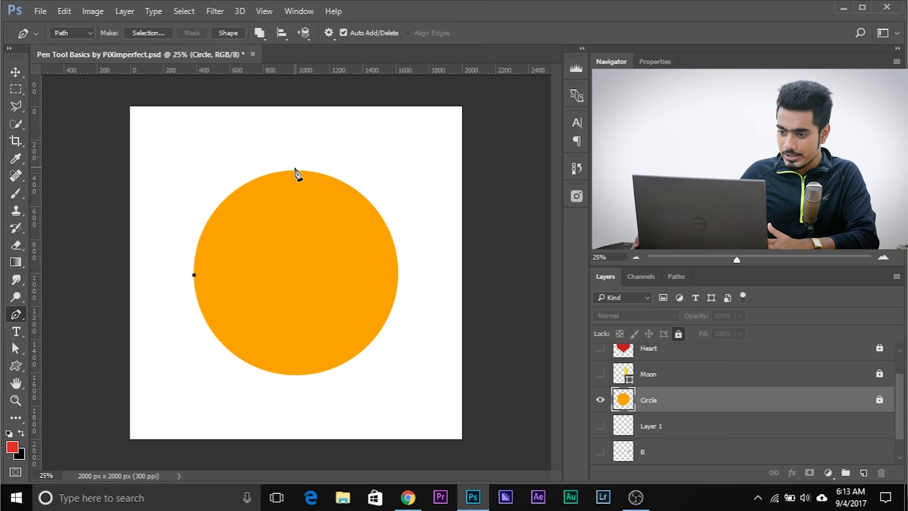
drag(299, 170, 394, 165)
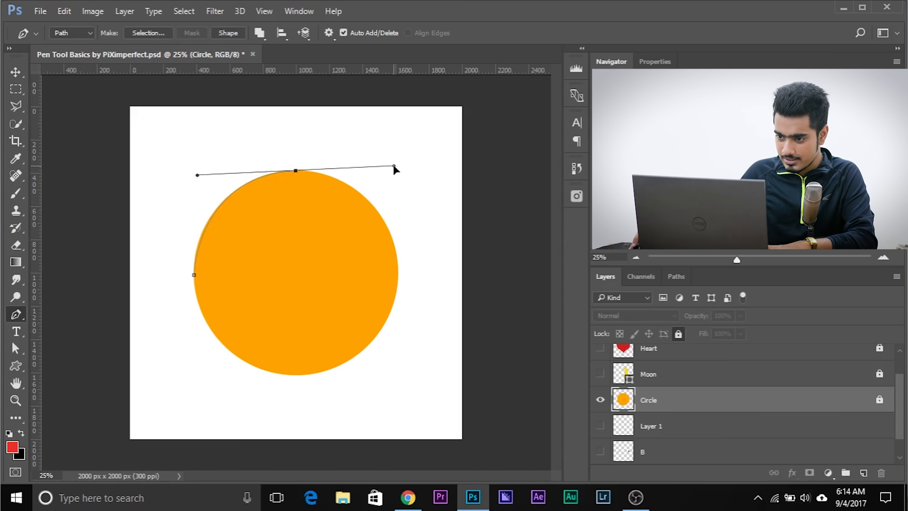
click(398, 275)
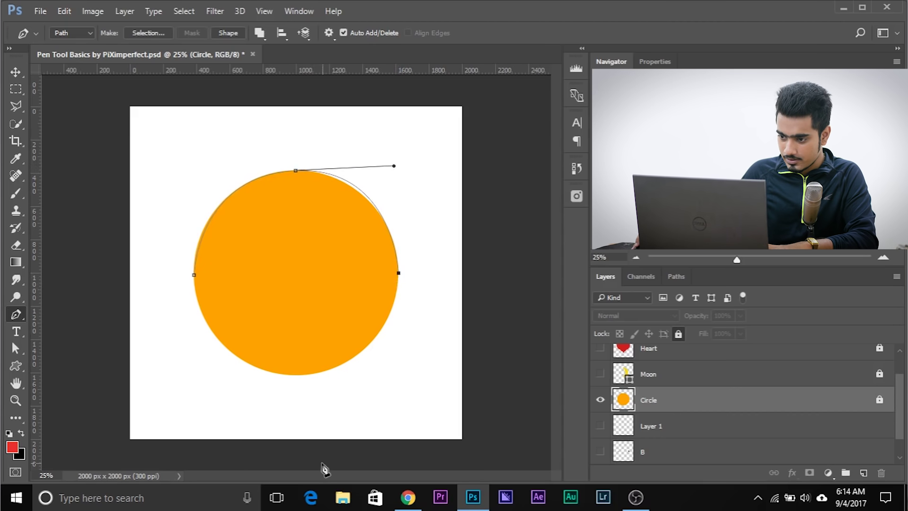
drag(304, 375, 211, 385)
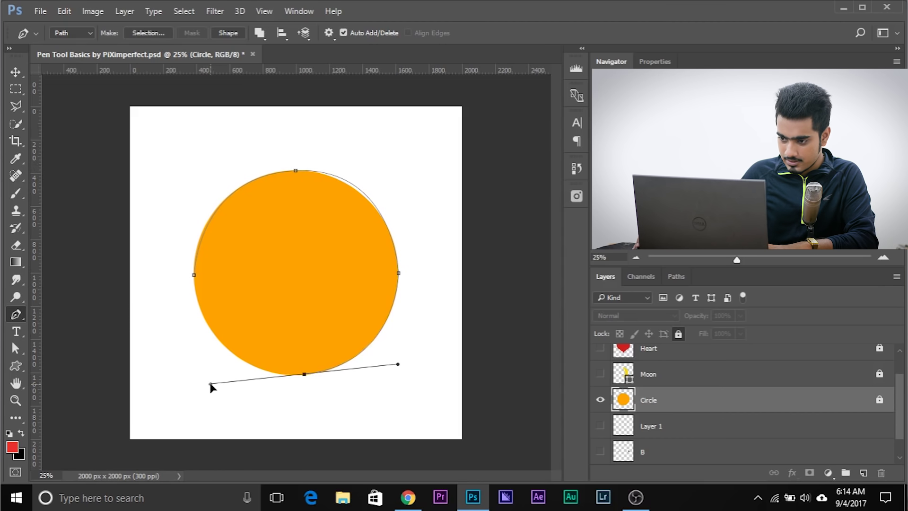
click(194, 276)
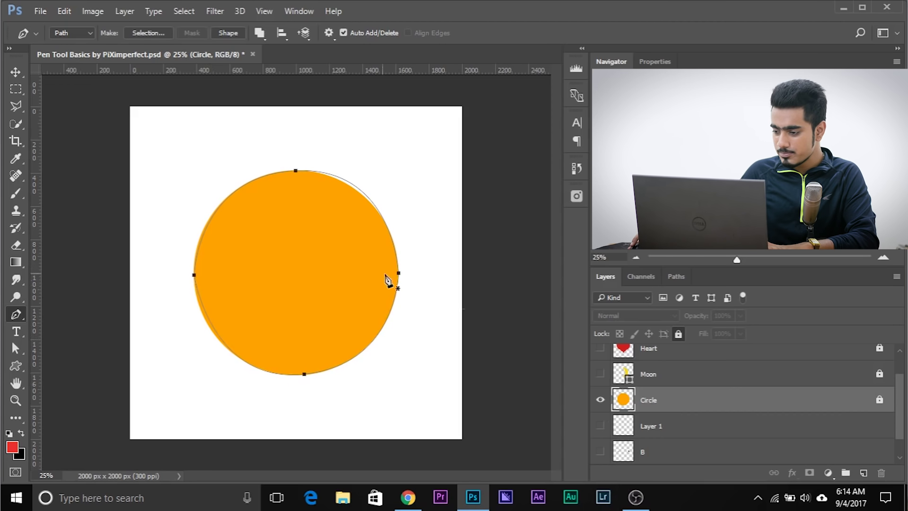
click(600, 400)
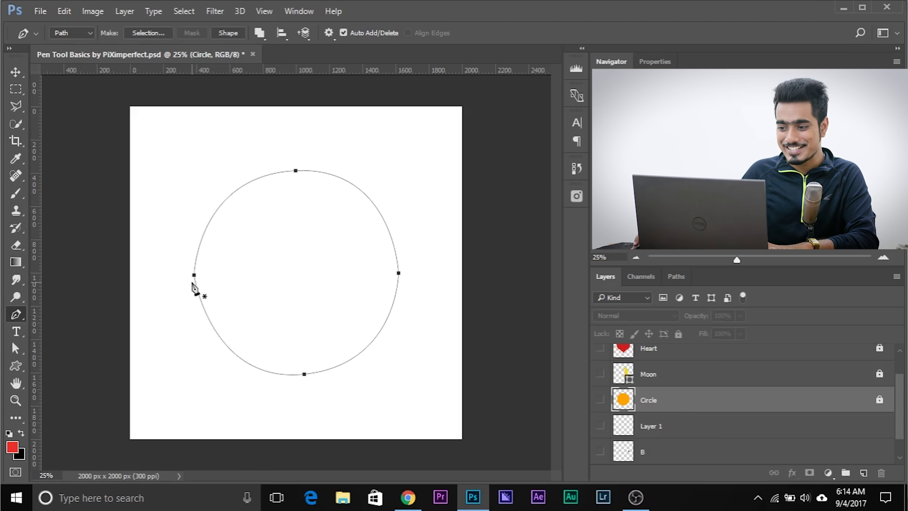
Step: Inspect the lopsided circle path up close, then undo all its anchors
key(ctrl+plus)
key(ctrl+plus)
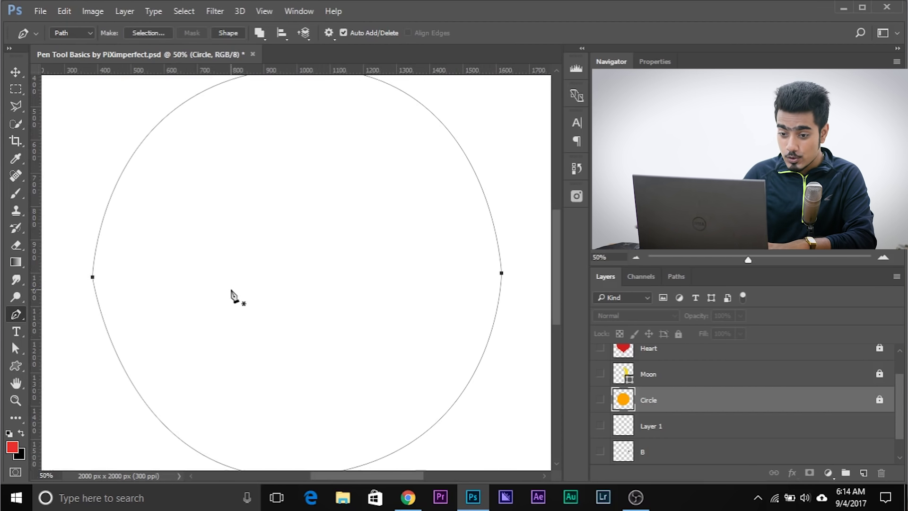
drag(298, 247, 396, 195)
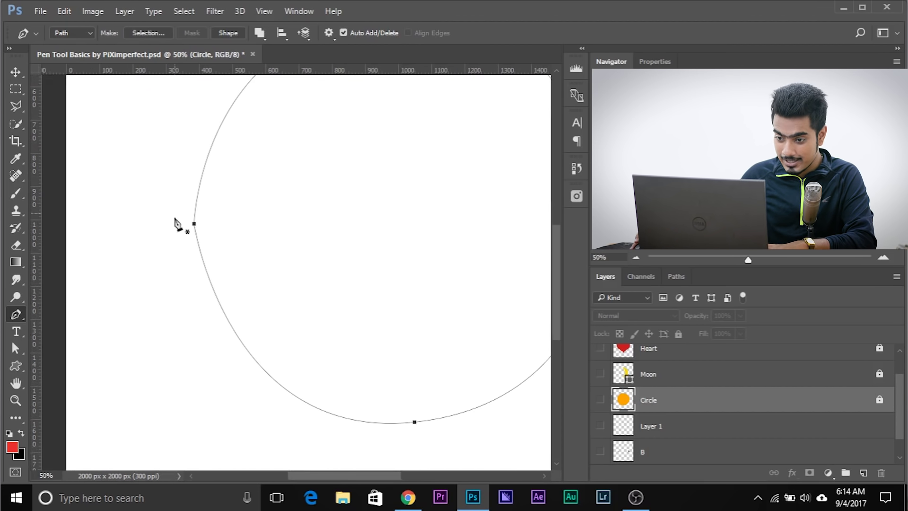
key(ctrl+plus)
key(ctrl+plus)
drag(93, 183, 140, 198)
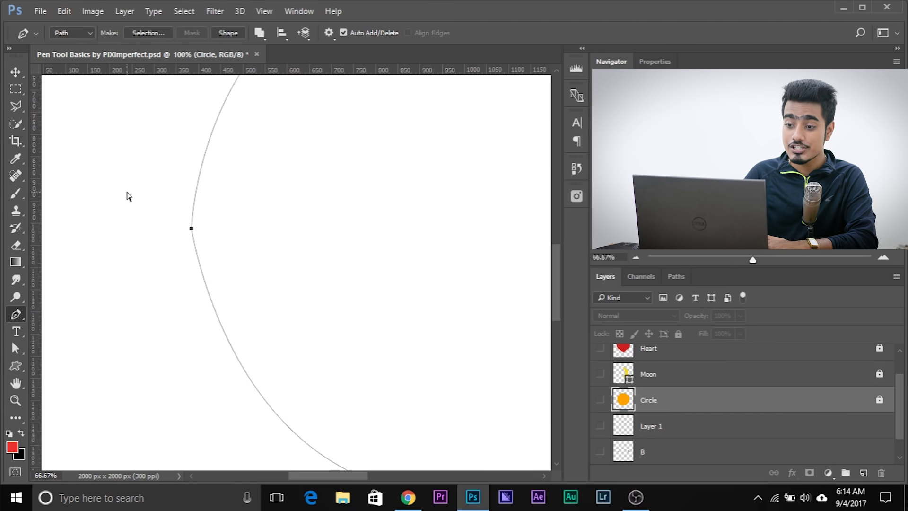
key(ctrl+minus)
key(ctrl+minus)
key(ctrl+minus)
key(ctrl+minus)
key(ctrl+plus)
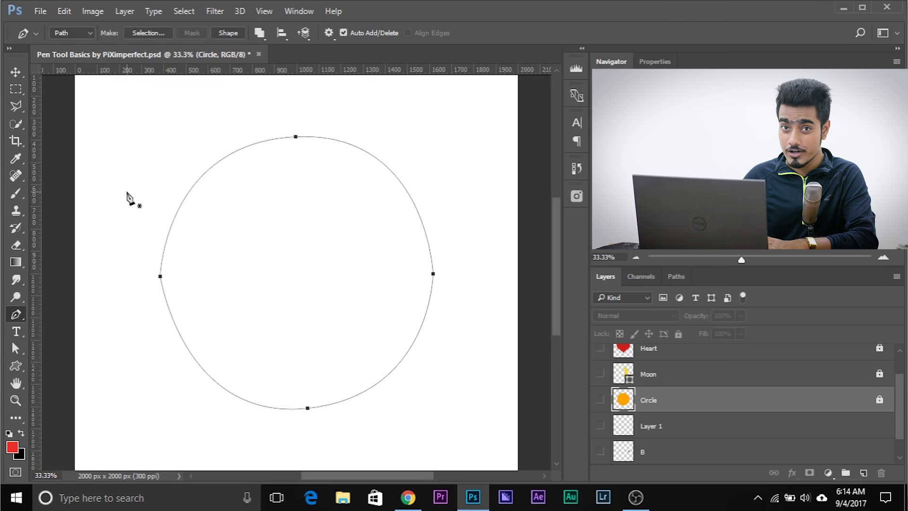
key(ctrl+alt+z)
key(ctrl+alt+z)
key(ctrl+alt+z)
key(ctrl+alt+z)
key(ctrl+alt+z)
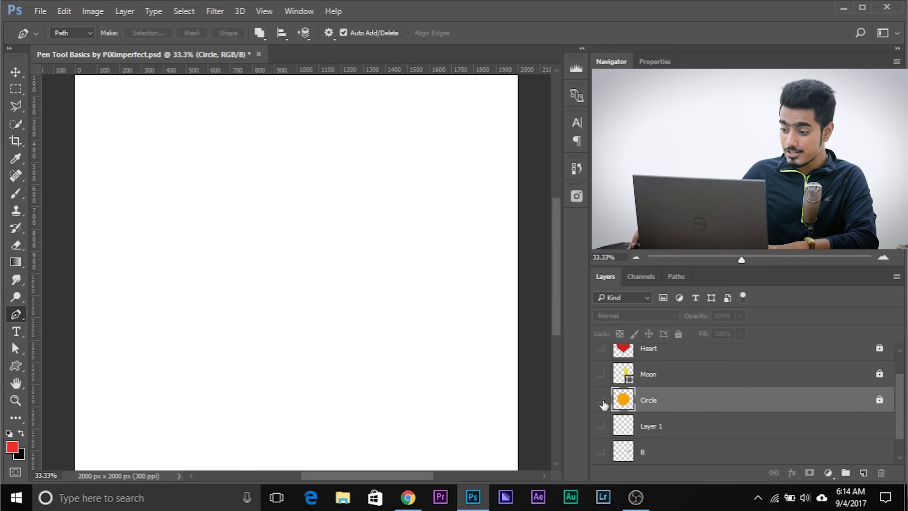
Step: Show the Circle layer and trace it with four smooth anchors, closing at the left edge
click(600, 401)
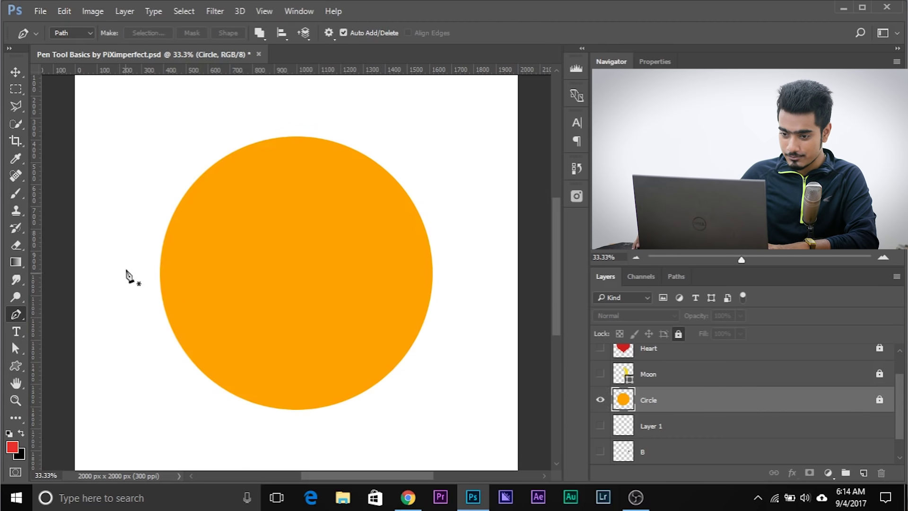
drag(160, 281, 159, 194)
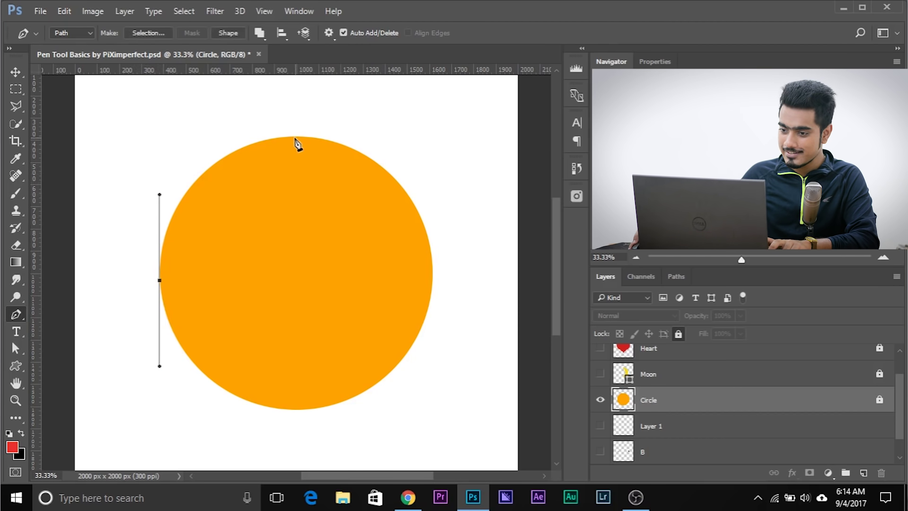
drag(294, 136, 362, 140)
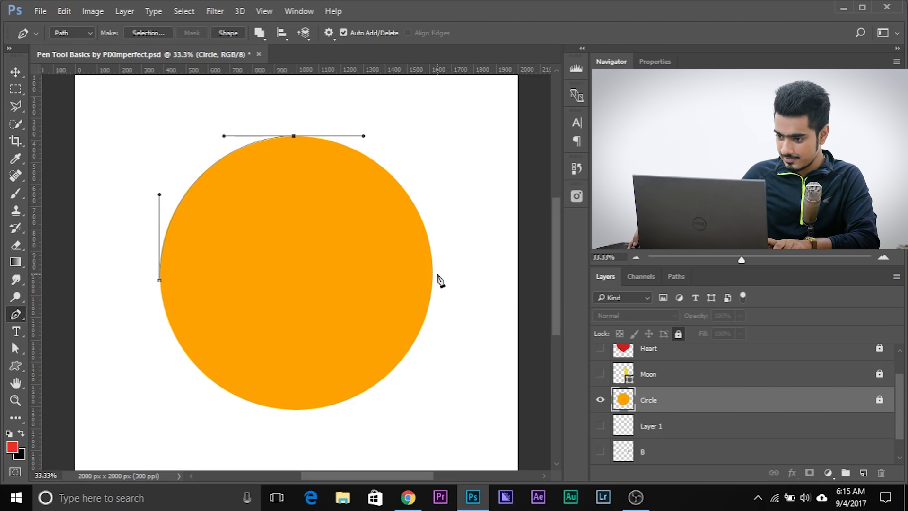
drag(432, 274, 429, 364)
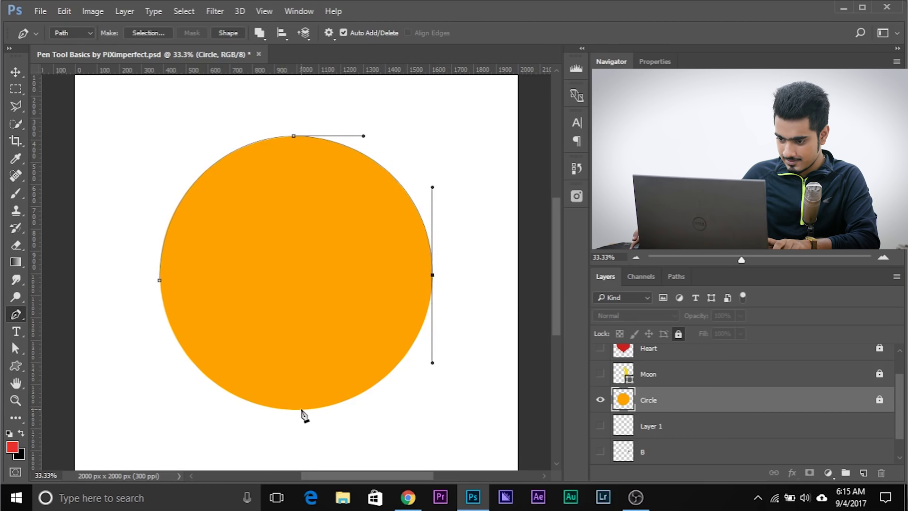
drag(305, 409, 255, 410)
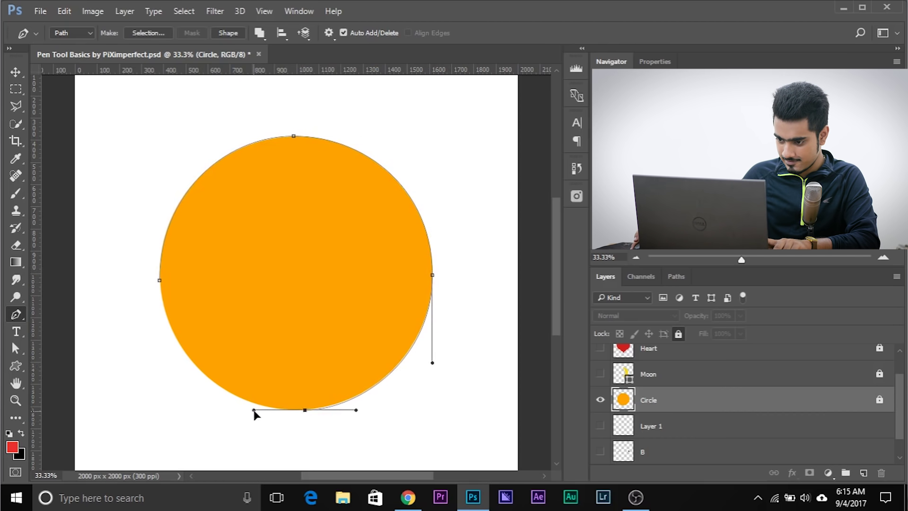
click(160, 281)
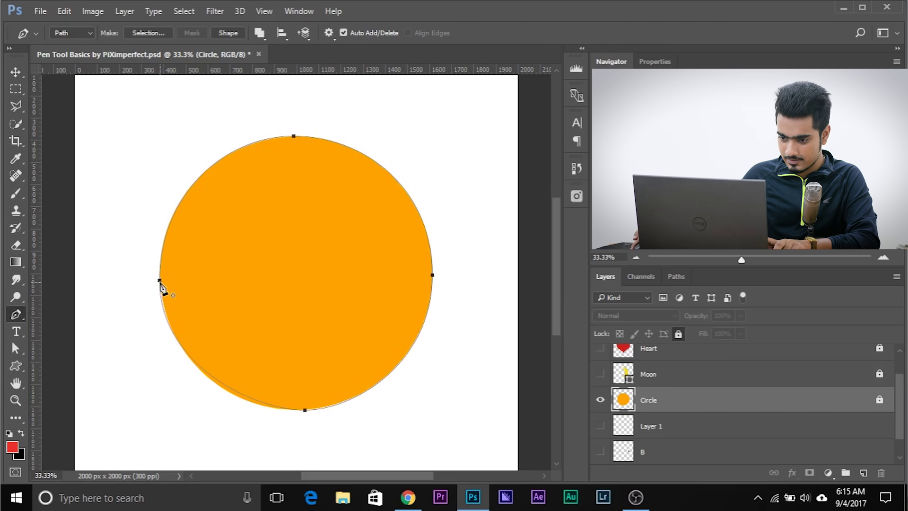
Step: Fit the bottom anchor's lower-left handle to the circle, then hide the Circle layer
ctrl+click(305, 411)
ctrl+click(245, 416)
ctrl+click(305, 410)
mouse_move(255, 411)
mouse_down()
mouse_move(233, 410)
mouse_move(246, 411)
mouse_up()
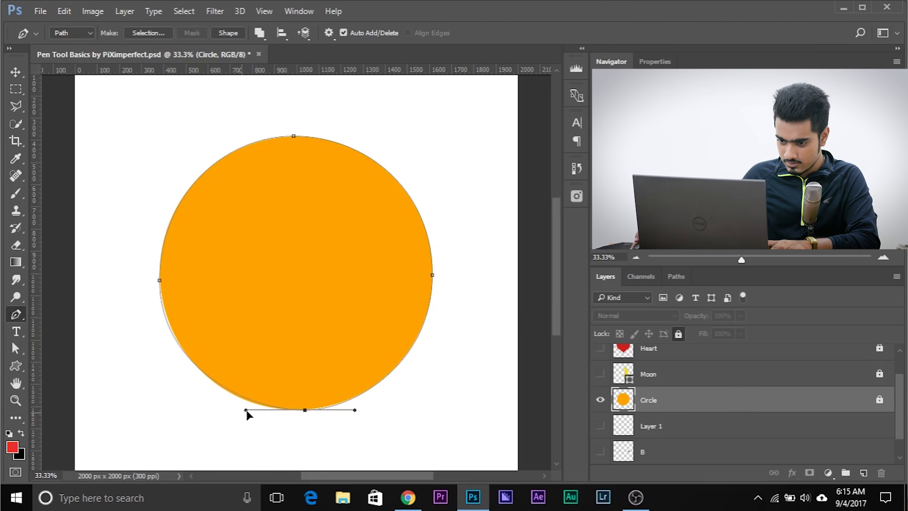
click(600, 399)
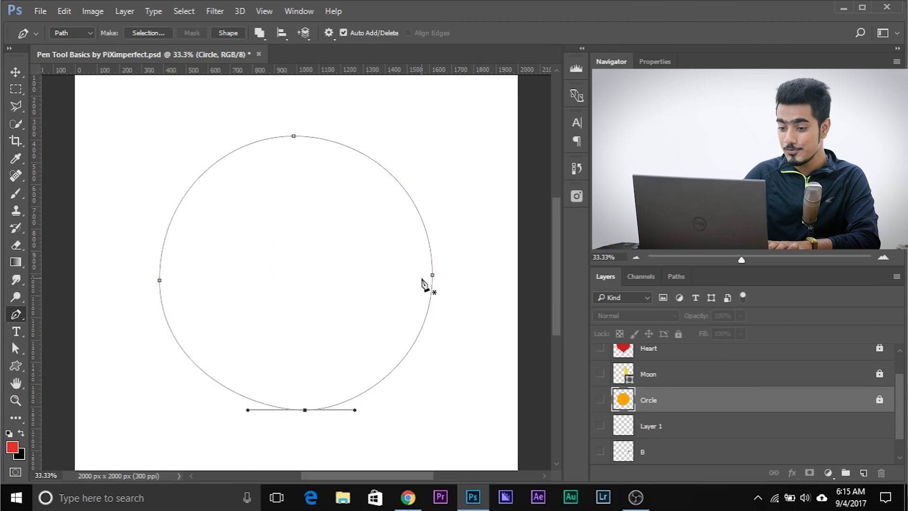
Step: Zoom and scroll to inspect the new circle path, then return to the page view
key(ctrl+plus)
scroll(308, 274, left, 2)
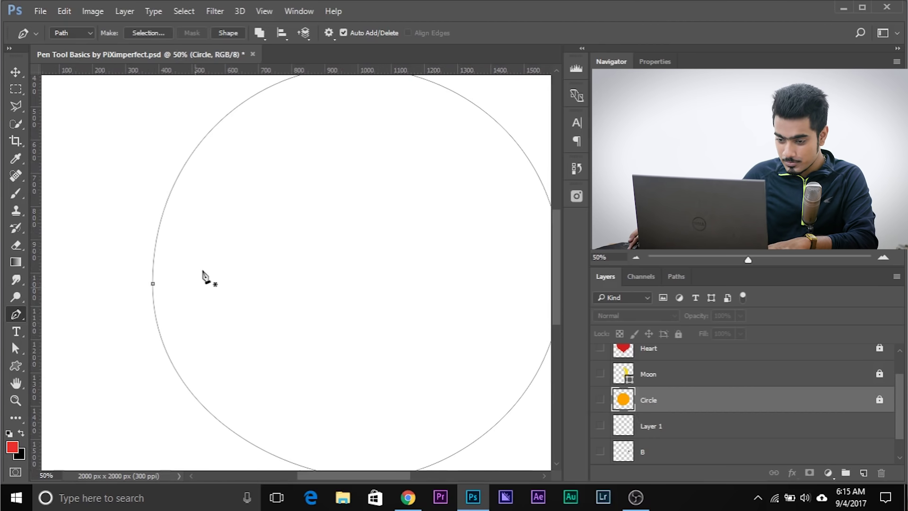
scroll(142, 274, right, 6)
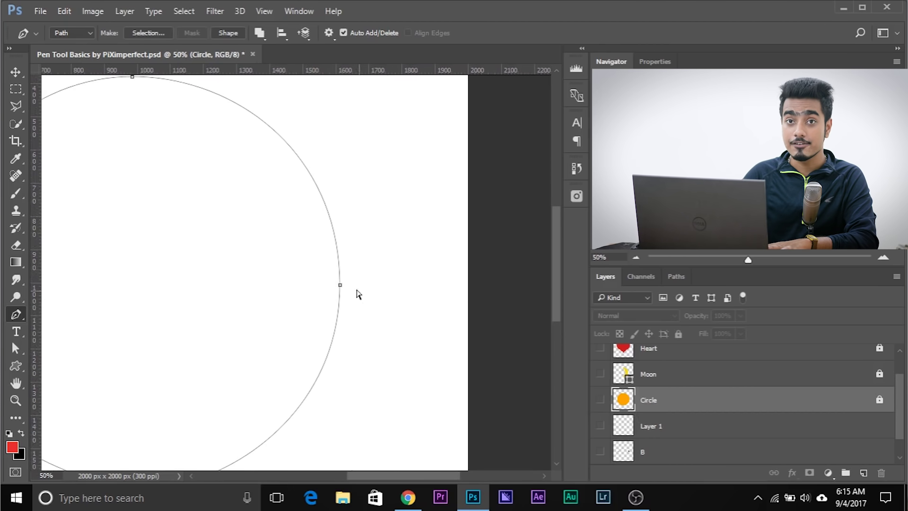
key(ctrl+minus)
key(ctrl+minus)
key(ctrl+plus)
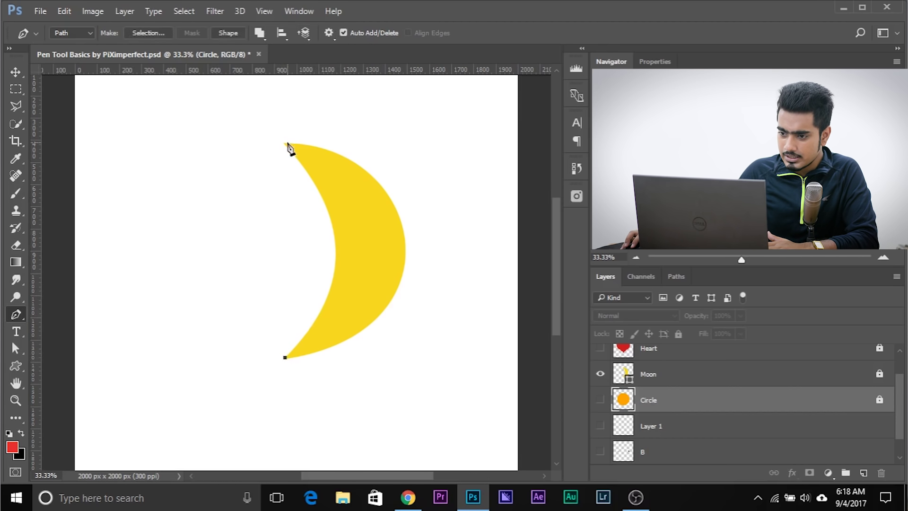
Step: Add a smooth anchor at the moon's top tip and a point on its right edge
drag(285, 145, 170, 120)
key(space)
drag(378, 359, 317, 296)
click(348, 287)
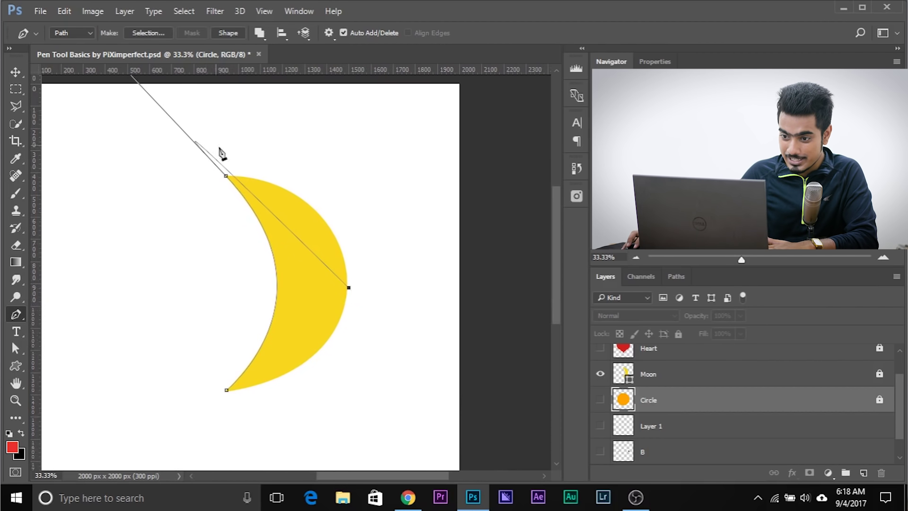
Step: Recentre the view on the moon and split the top anchor's handle to point right
key(space)
drag(159, 123, 198, 197)
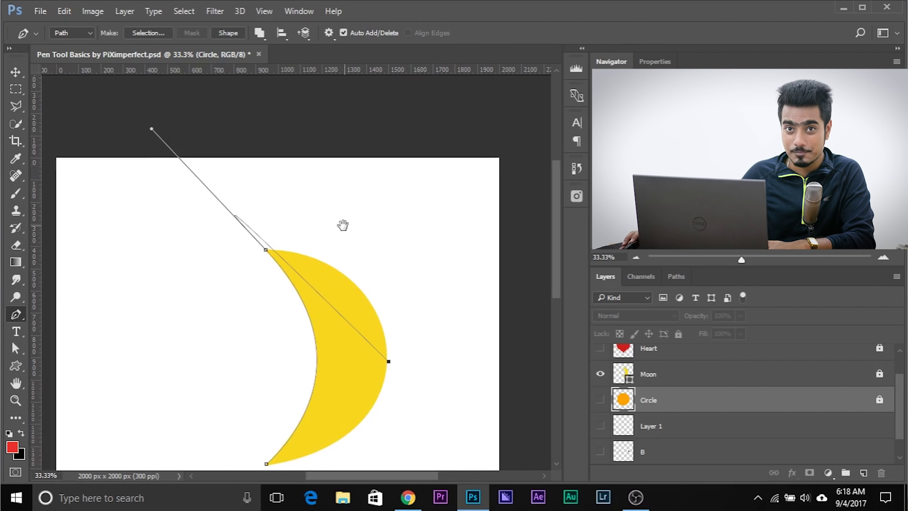
key(space)
drag(263, 300, 267, 286)
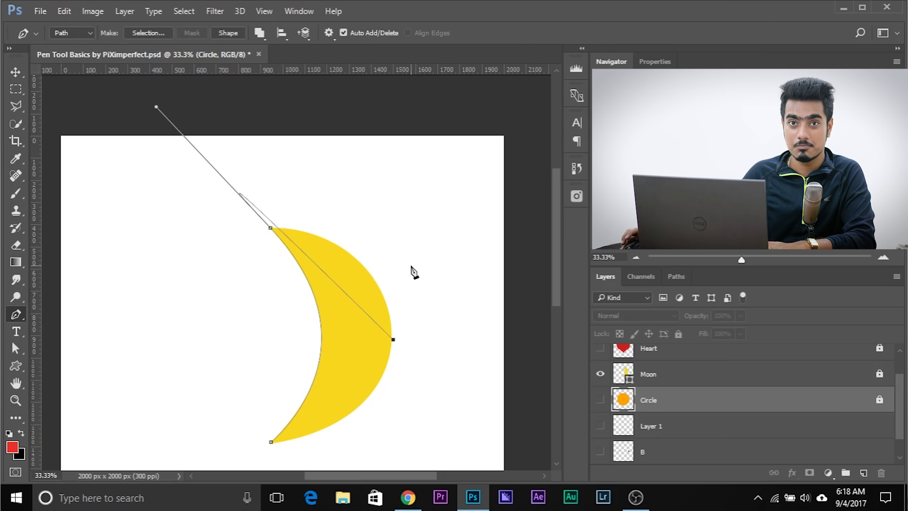
key(space)
drag(283, 251, 291, 239)
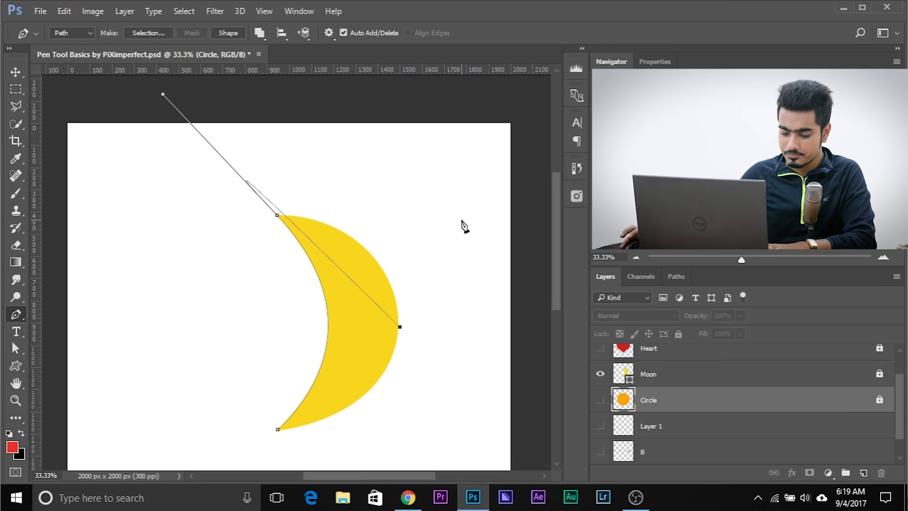
key(alt)
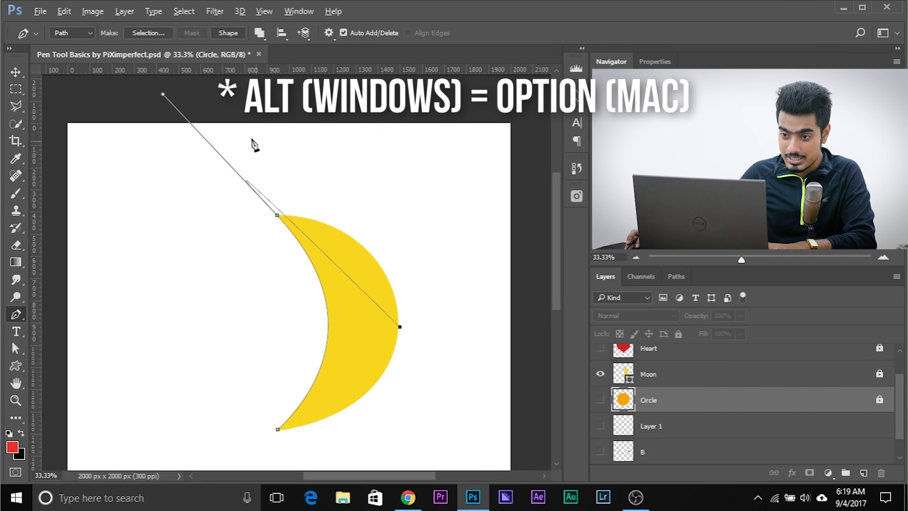
drag(158, 93, 397, 219)
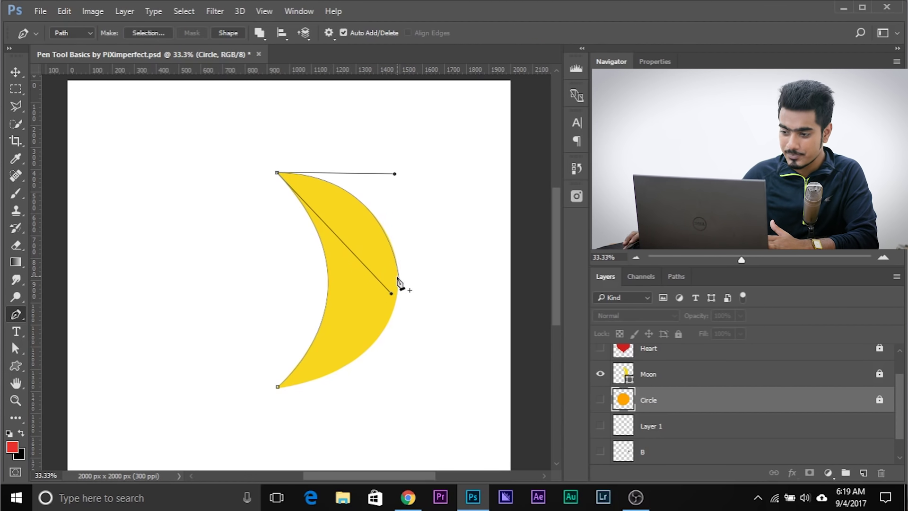
Step: Close the moon path at its lower tip and shape the right-edge and upper curves
click(278, 386)
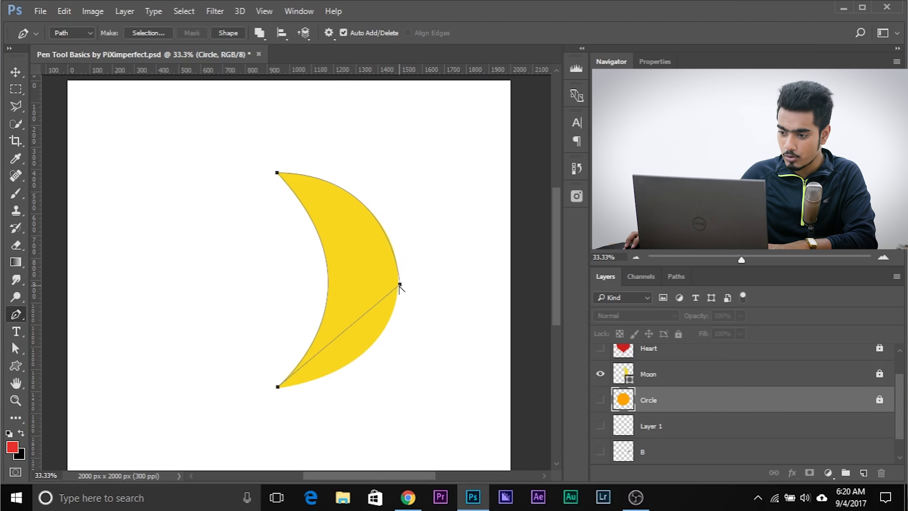
drag(399, 285, 401, 311)
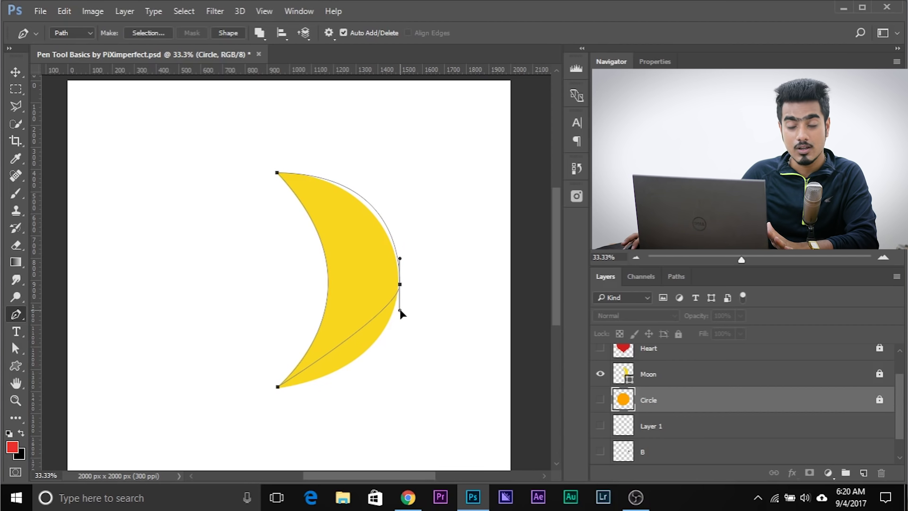
drag(401, 311, 401, 376)
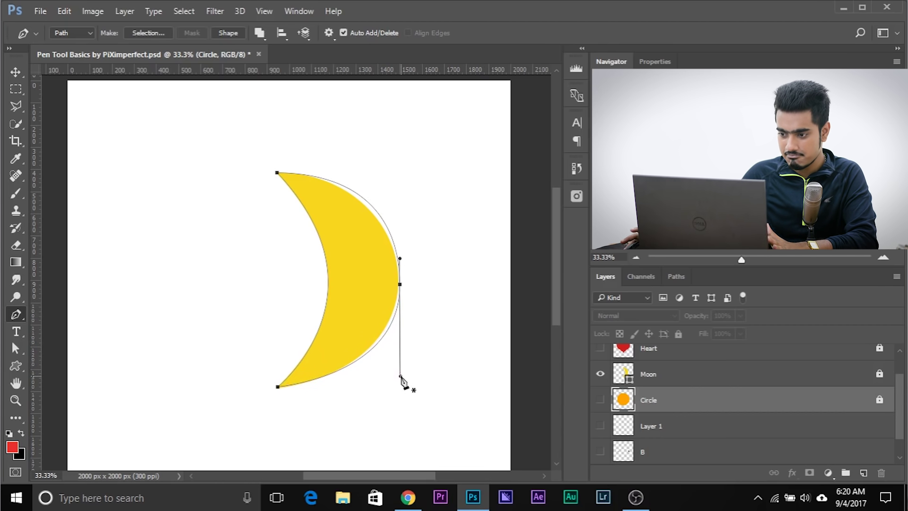
key(ctrl+z)
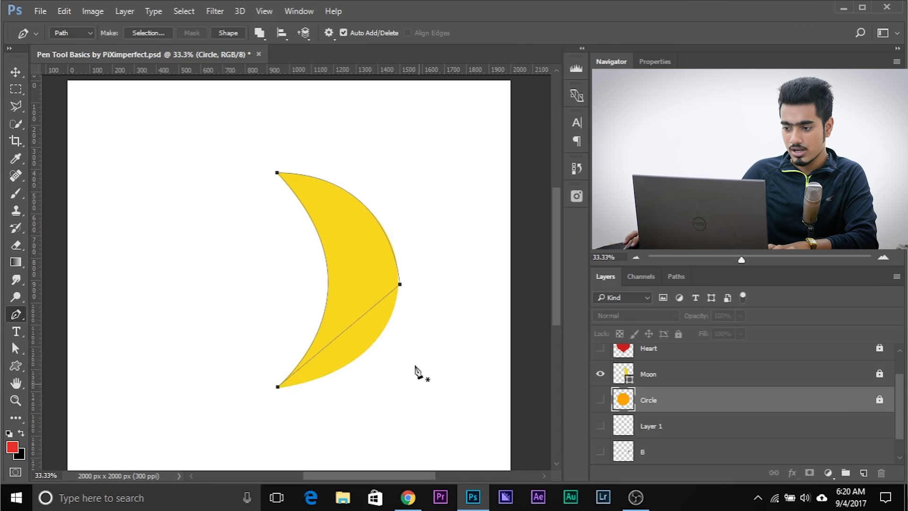
drag(400, 285, 401, 312)
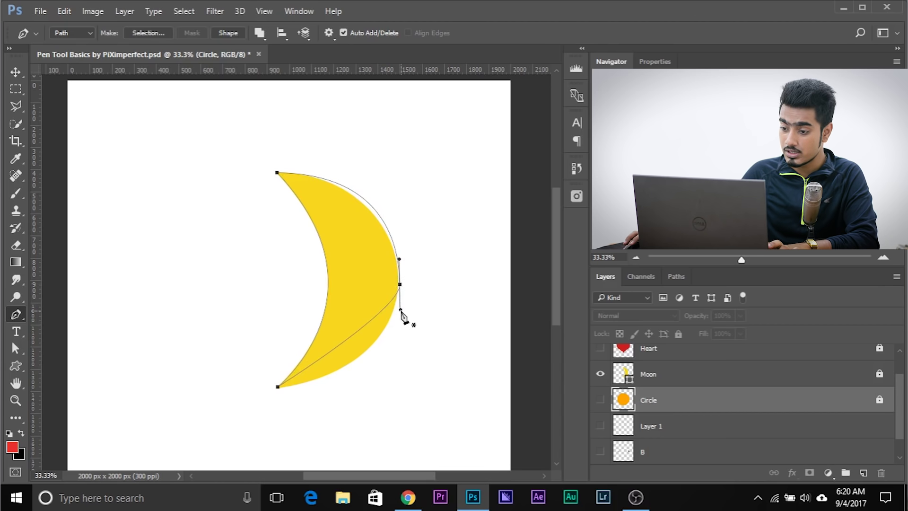
drag(401, 311, 406, 369)
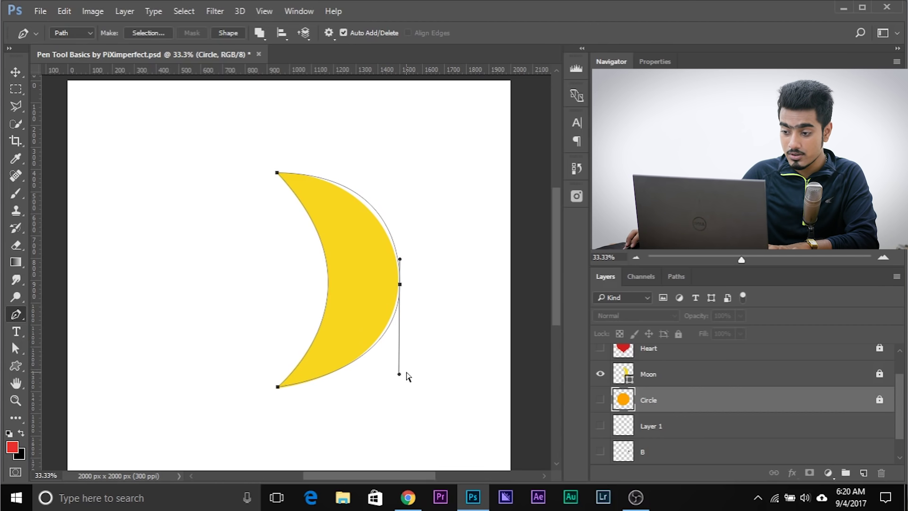
mouse_move(400, 286)
mouse_down()
mouse_move(401, 254)
mouse_move(399, 276)
mouse_up()
mouse_move(394, 176)
mouse_down()
mouse_move(375, 175)
mouse_move(394, 178)
mouse_up()
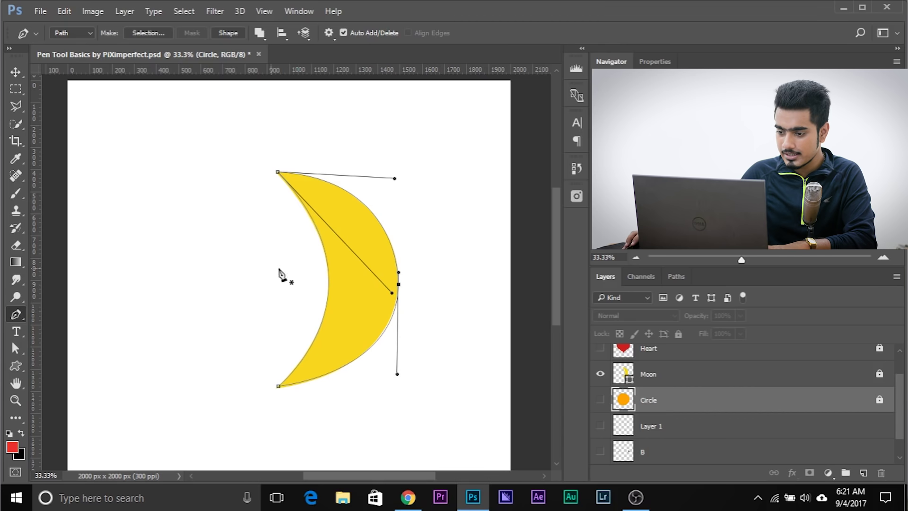
Step: Delete the Work Path from the Paths panel and return to the Layers list
click(679, 279)
drag(690, 298, 882, 472)
click(616, 277)
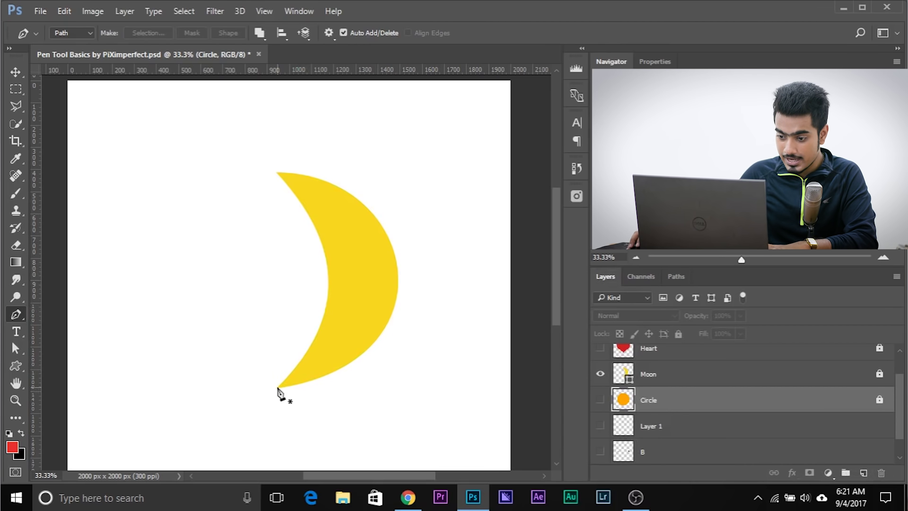
Step: Trace the crescent with curved anchors at both tips and the right edge, closing the path
drag(278, 387, 367, 340)
drag(277, 172, 218, 142)
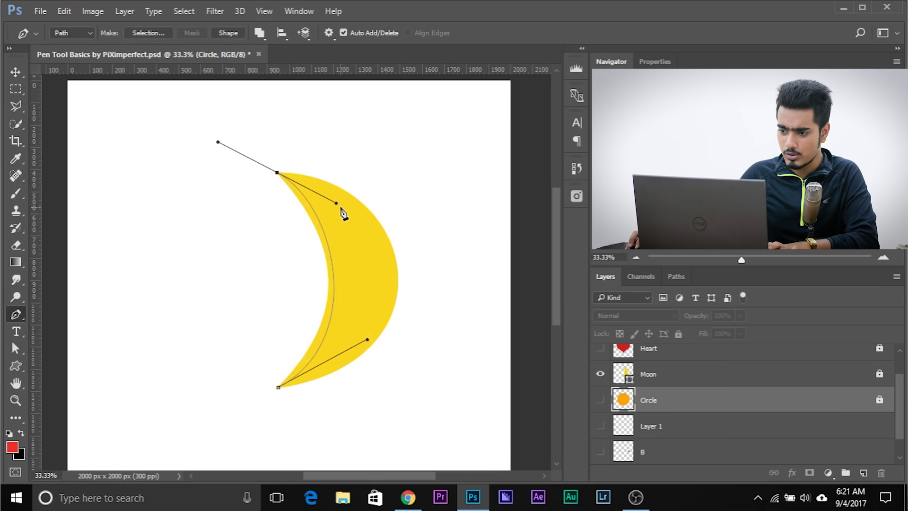
drag(337, 205, 326, 220)
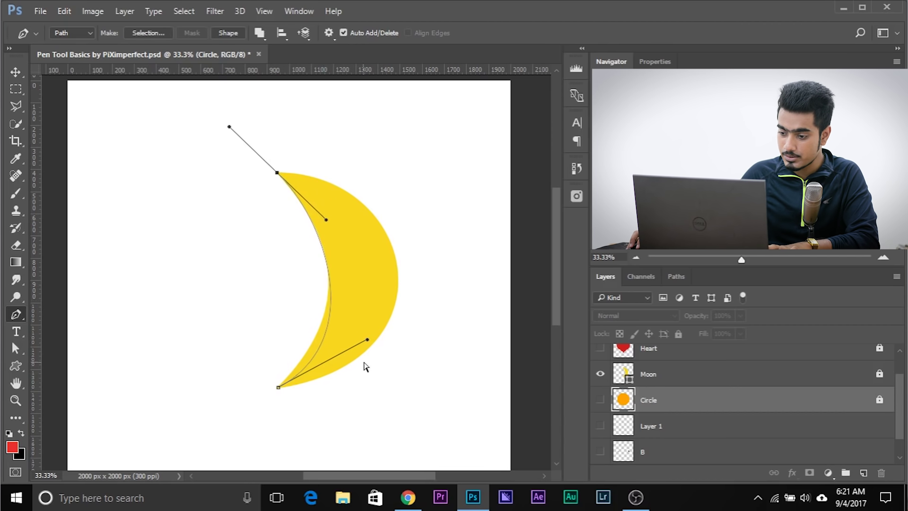
drag(368, 340, 364, 307)
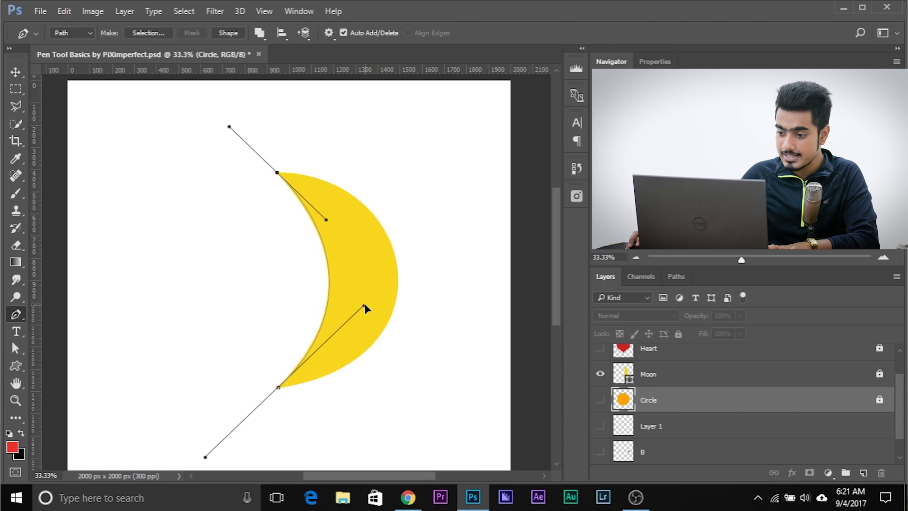
click(398, 278)
drag(398, 278, 399, 369)
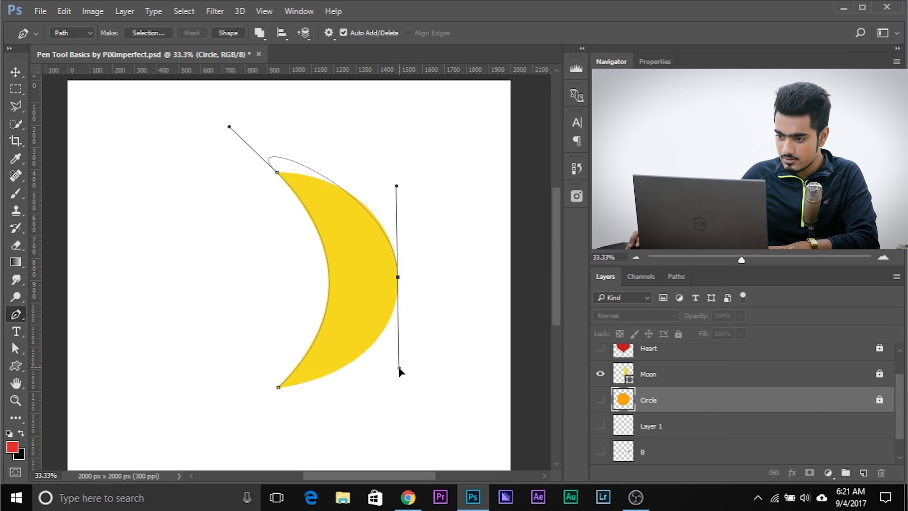
click(279, 388)
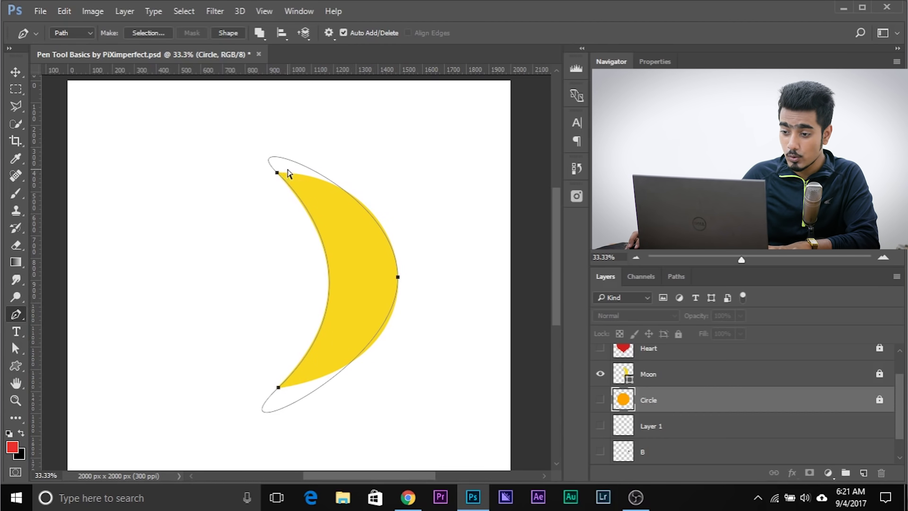
Step: Refine the top and bottom anchors' handles to fit the crescent, then hide the Moon layer
ctrl+click(278, 173)
mouse_move(227, 127)
mouse_down()
mouse_move(265, 120)
mouse_move(232, 124)
mouse_up()
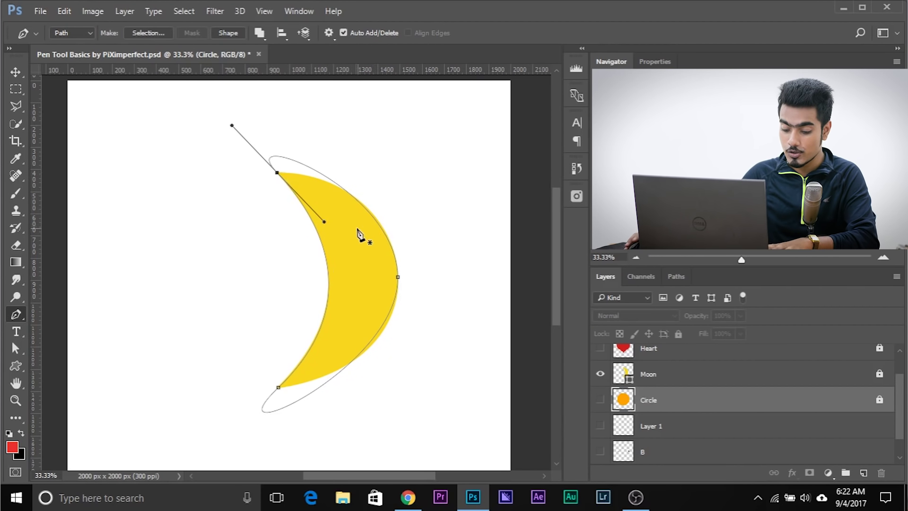
drag(232, 126, 366, 163)
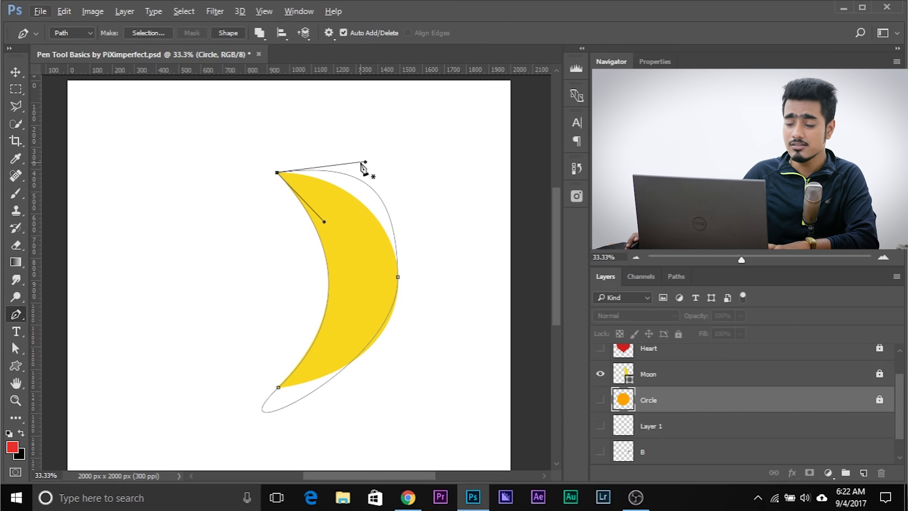
drag(367, 165, 335, 182)
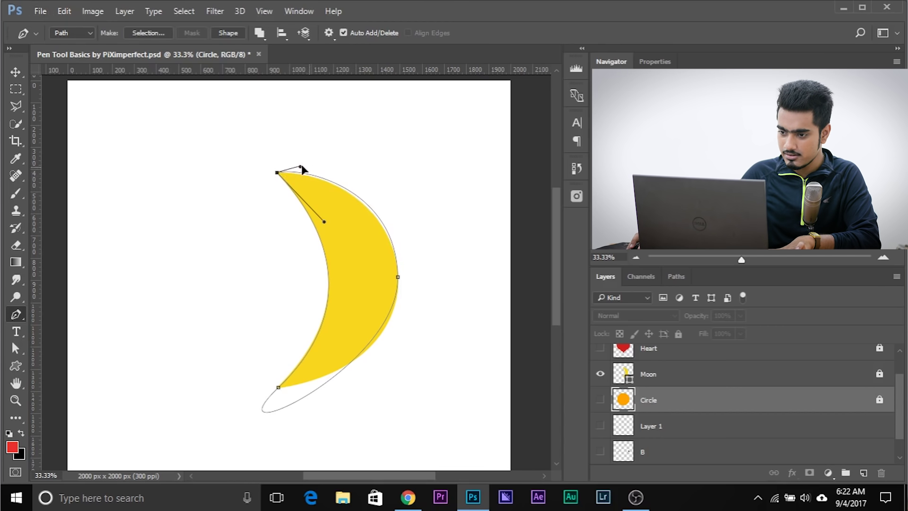
ctrl+click(279, 388)
mouse_move(364, 306)
mouse_down()
mouse_move(297, 294)
mouse_move(343, 316)
mouse_move(363, 310)
mouse_up()
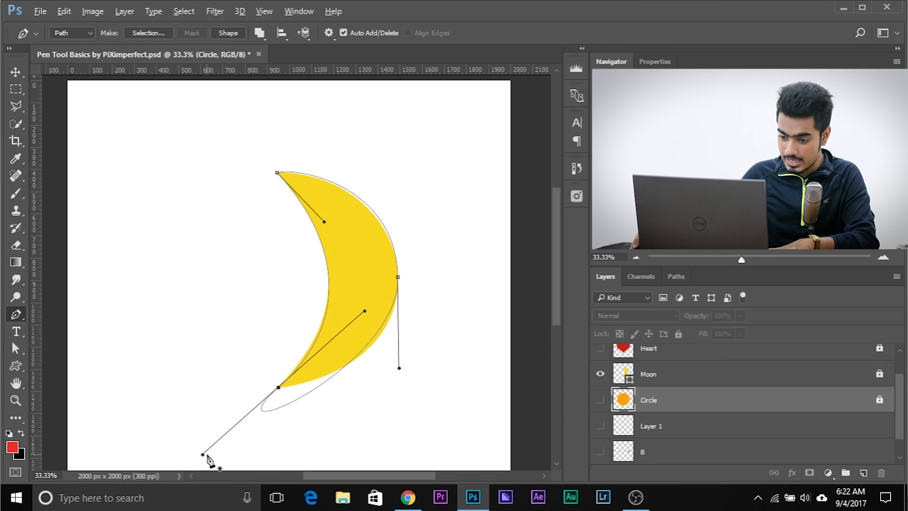
drag(204, 455, 310, 381)
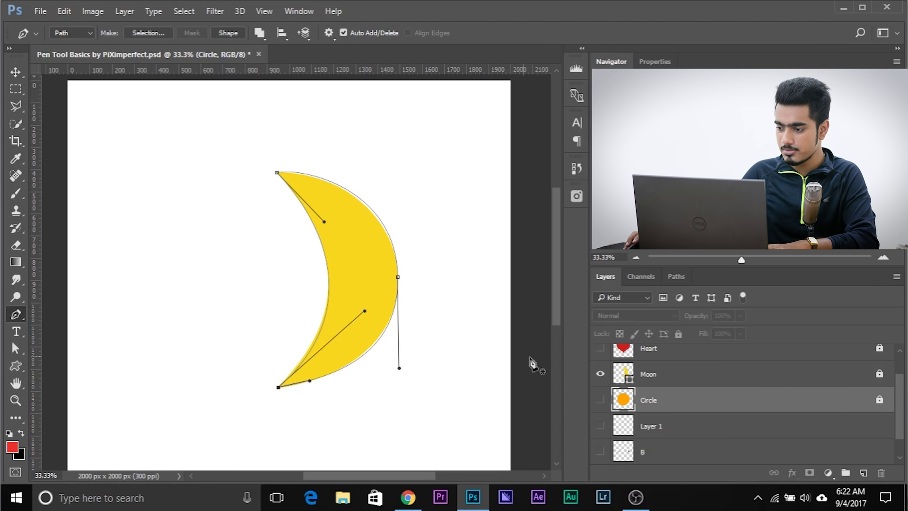
click(600, 374)
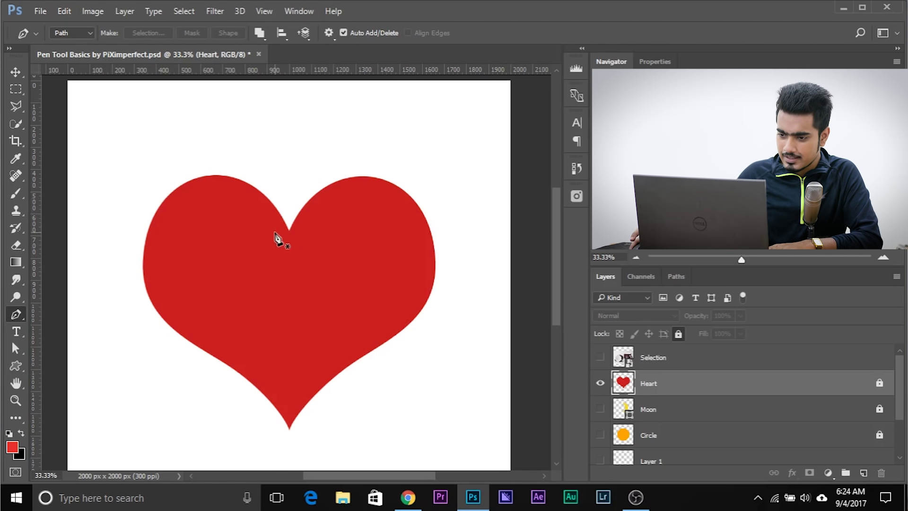
Step: Trace the heart's right half from the top notch over the right lobe to the bottom tip
click(289, 232)
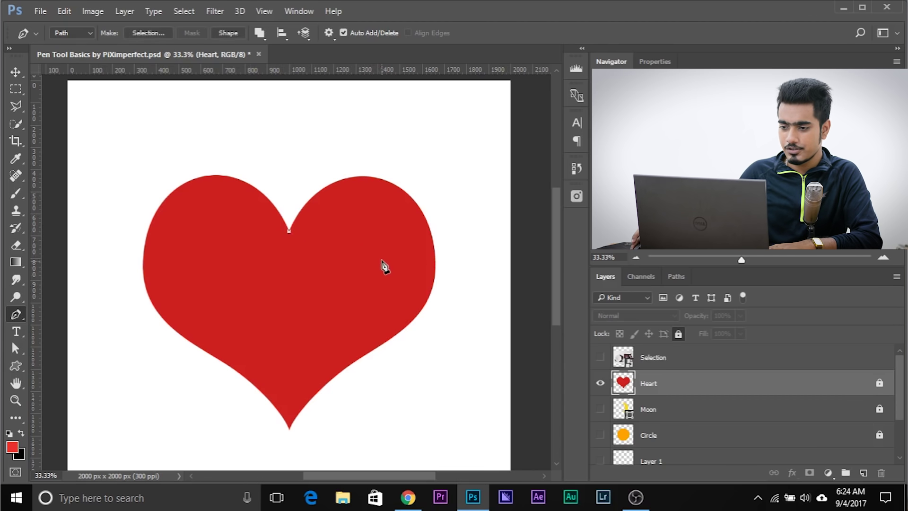
drag(363, 177, 424, 173)
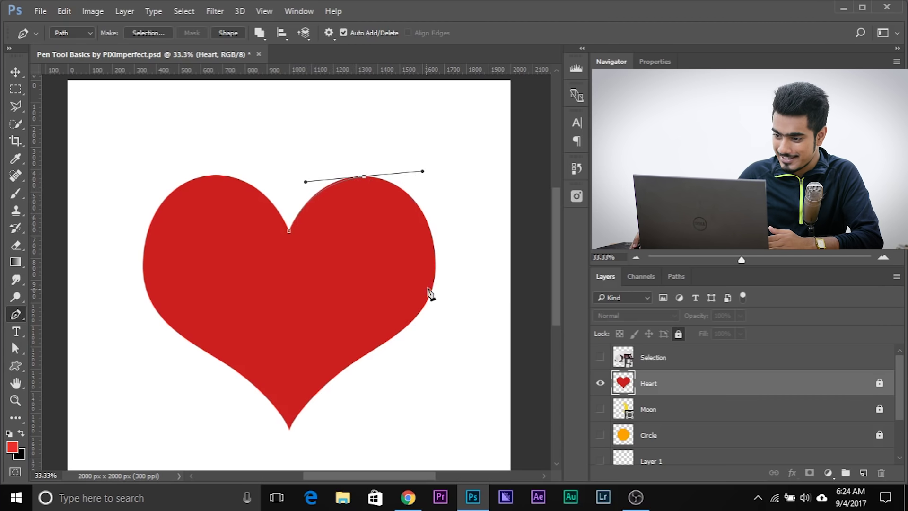
drag(437, 268, 434, 289)
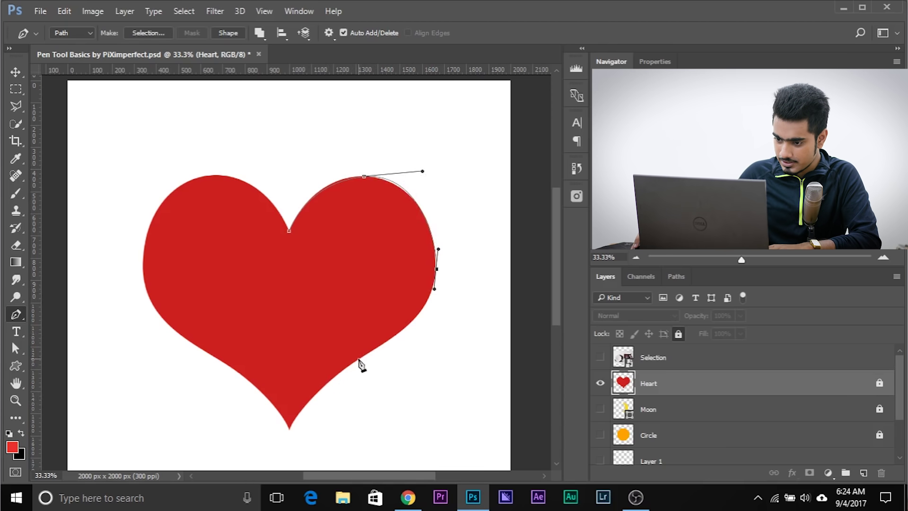
drag(361, 358, 292, 389)
click(290, 429)
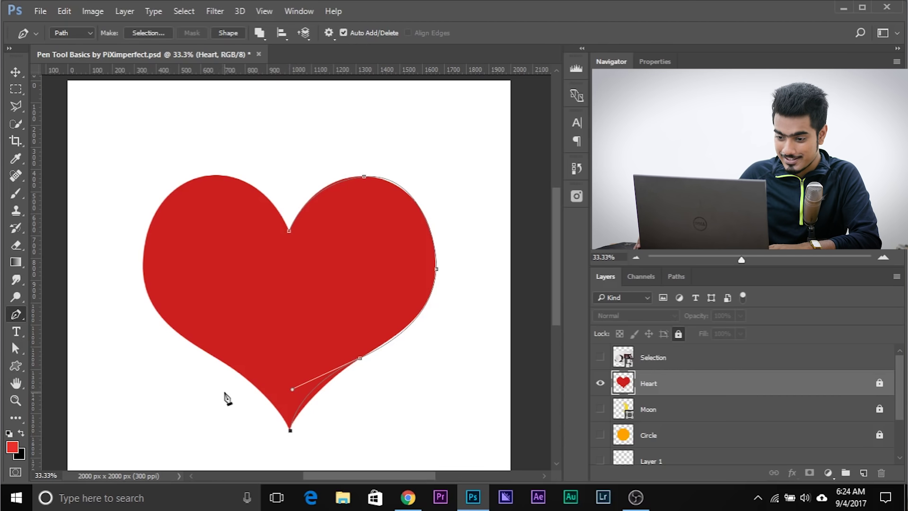
Step: Trace the left edge and lobe, close at the notch, and check the path against the heart
drag(186, 338, 127, 320)
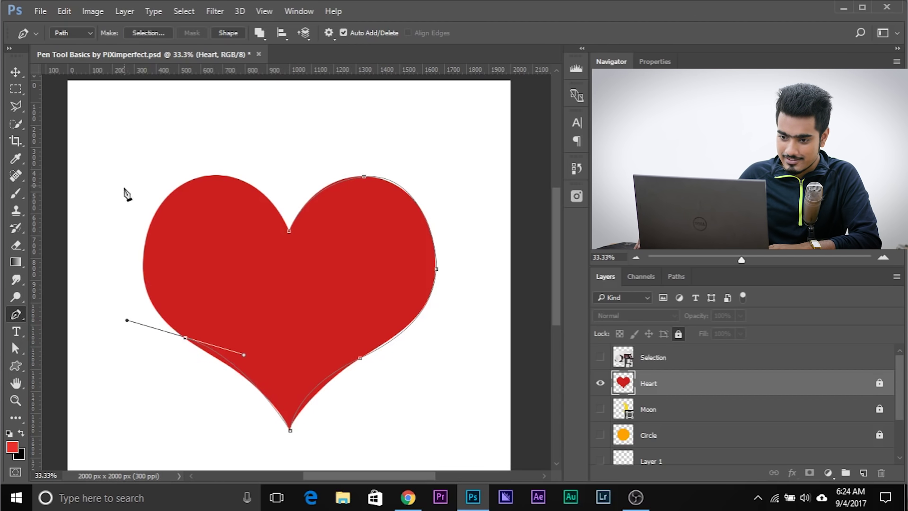
drag(149, 229, 161, 211)
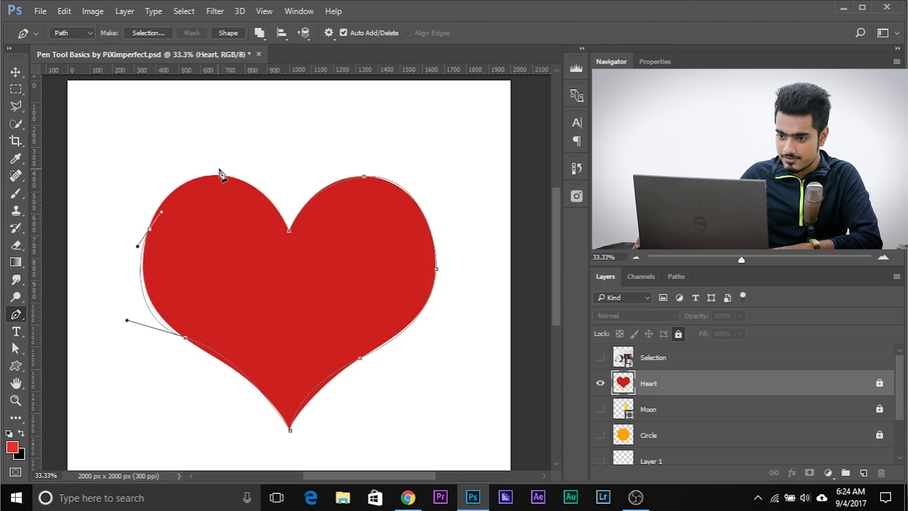
drag(213, 175, 260, 172)
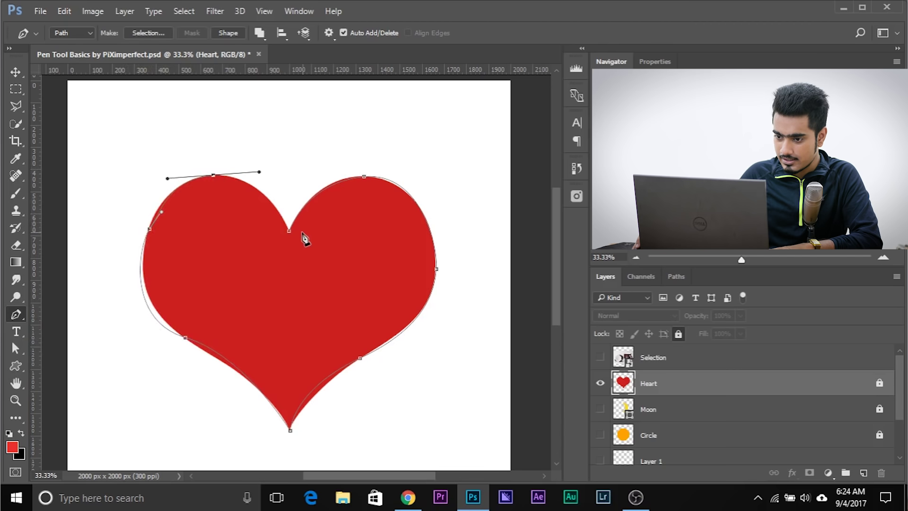
alt+click(289, 232)
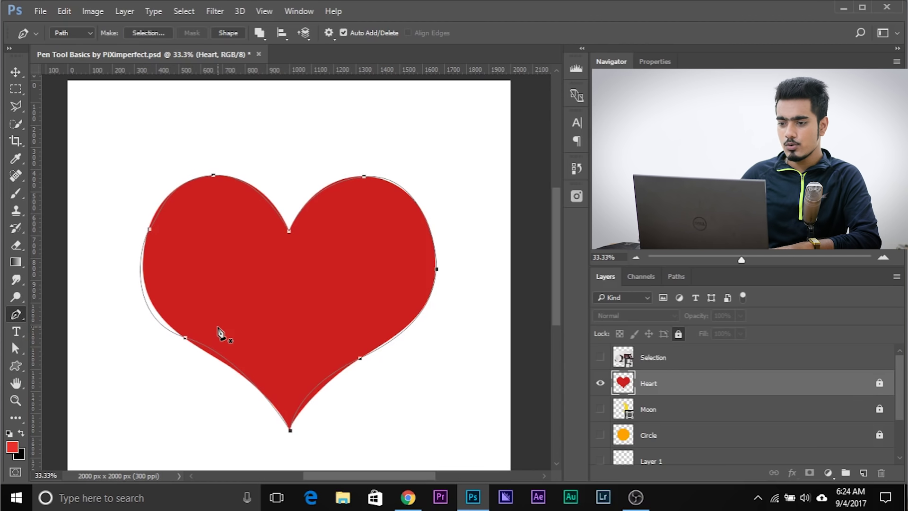
click(598, 392)
click(599, 391)
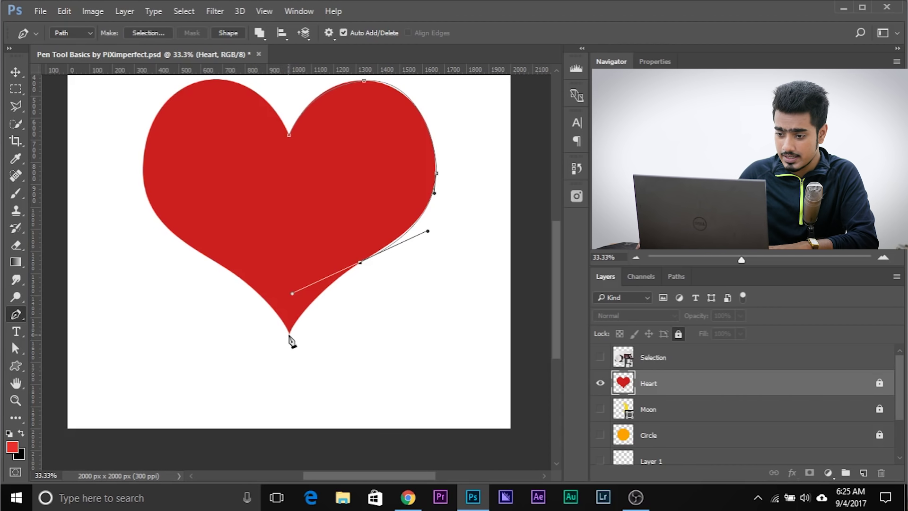
click(290, 333)
Step: Reshape the curves at the heart's bottom, fitting the lower-left and lower-right curves to the edge
drag(241, 349, 235, 350)
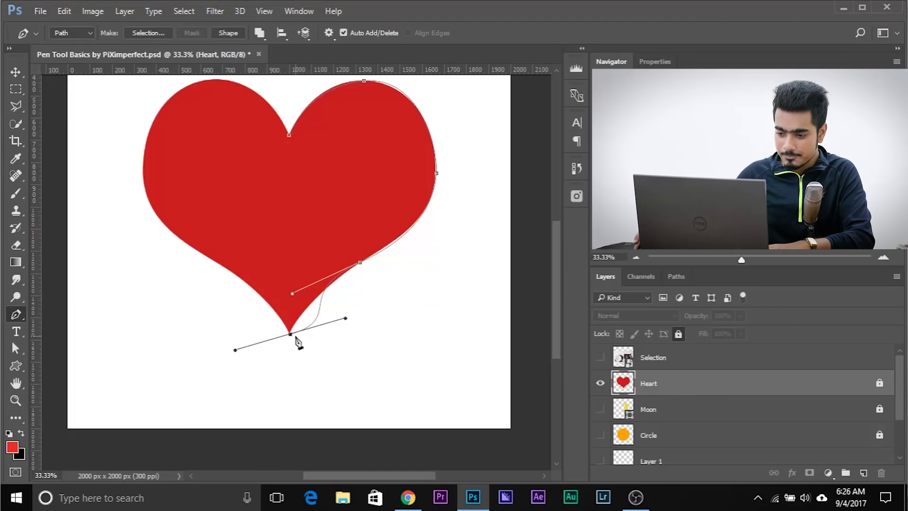
key(alt)
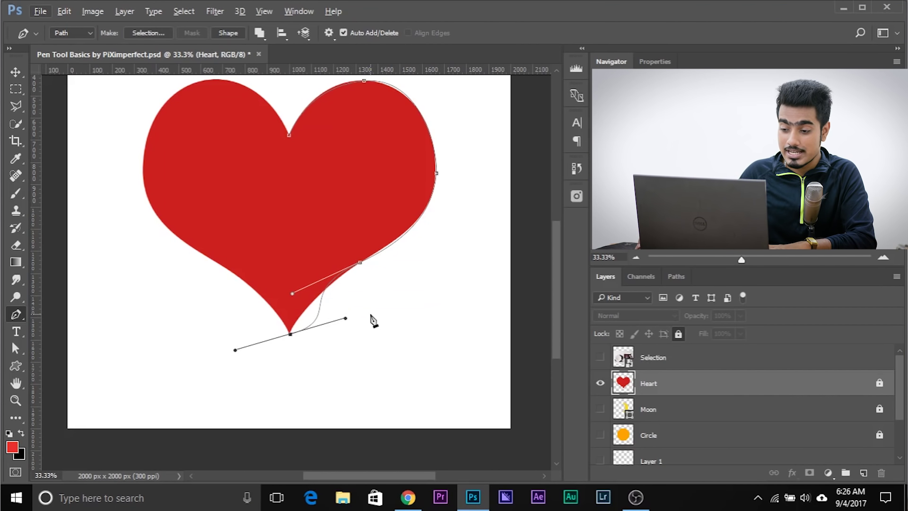
click(187, 245)
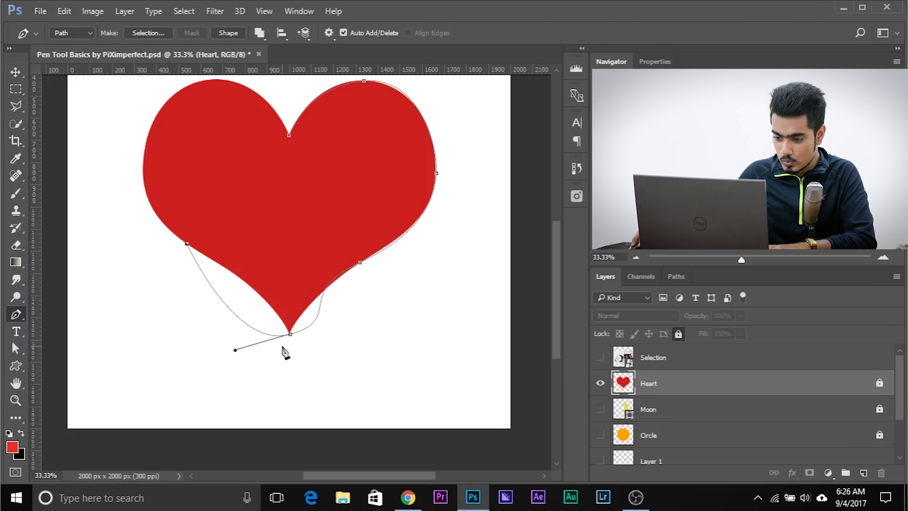
drag(235, 353, 255, 272)
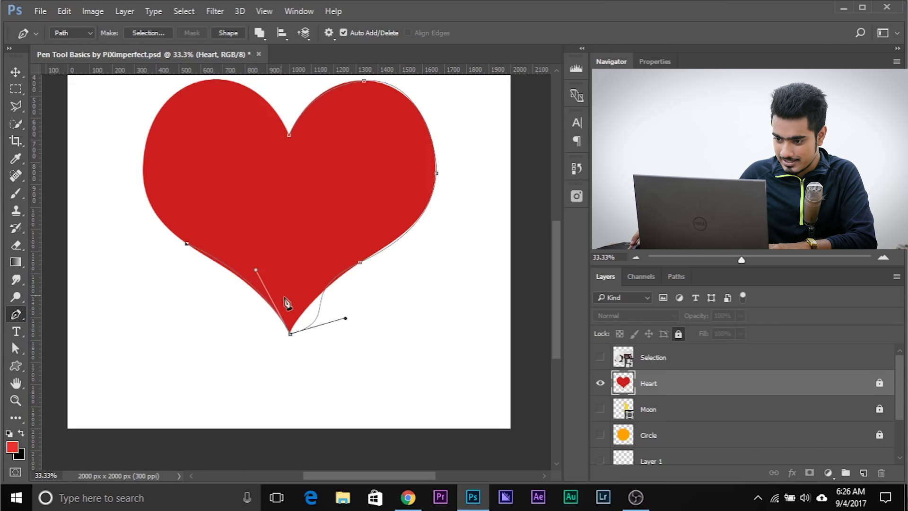
drag(345, 319, 305, 261)
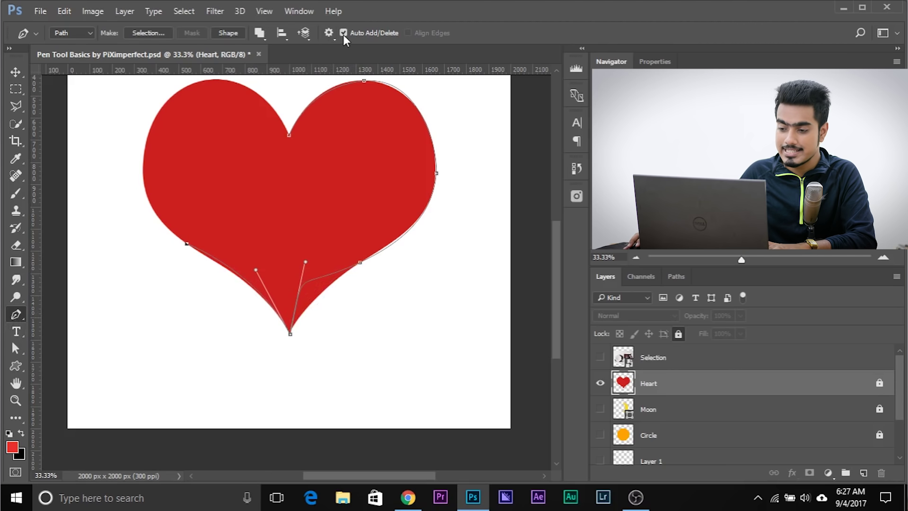
Step: Remove the extra lower-right anchor, tweak both lower curves, then undo those path changes
click(360, 263)
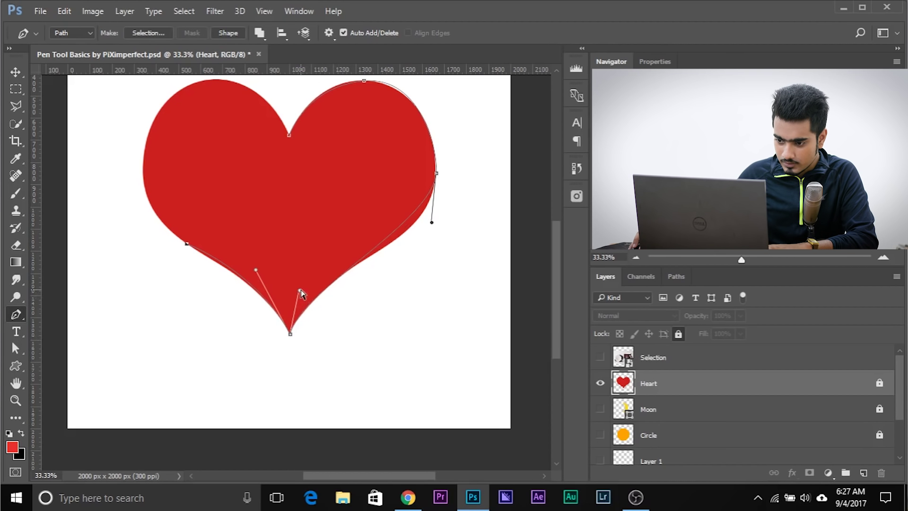
drag(301, 290, 327, 266)
mouse_move(256, 271)
mouse_down()
mouse_move(263, 271)
mouse_move(253, 270)
mouse_up()
drag(324, 272, 339, 261)
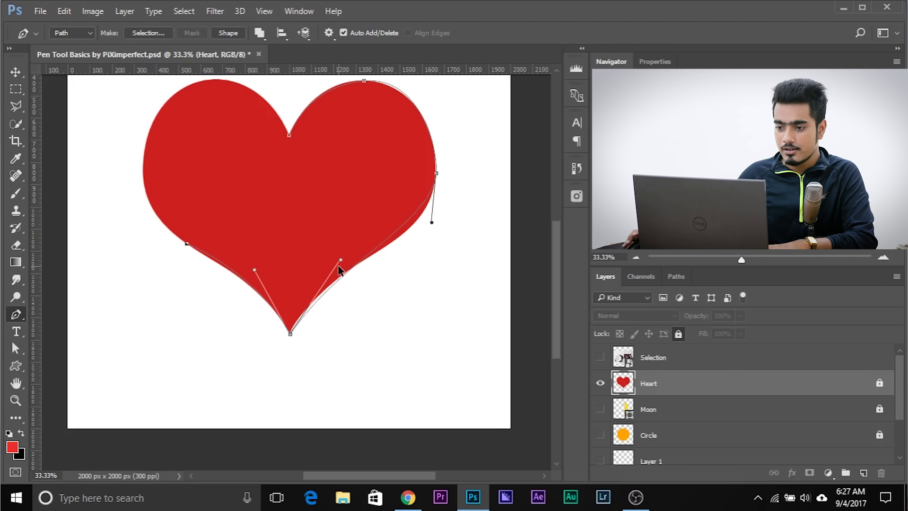
key(ctrl+alt+z)
key(ctrl+alt+z)
key(ctrl+alt+z)
key(ctrl+alt+z)
key(ctrl+alt+z)
key(ctrl+alt+z)
key(ctrl+alt+z)
key(ctrl+alt+z)
key(ctrl+alt+z)
key(ctrl+alt+z)
scroll(324, 192, up, 5)
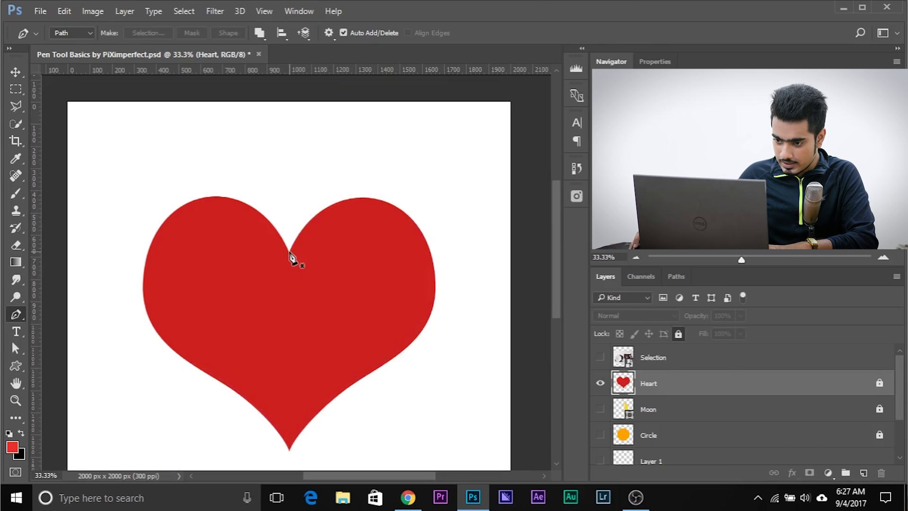
Step: Start a path with a smooth notch anchor and a curved upper-right point on the heart
drag(288, 252, 338, 121)
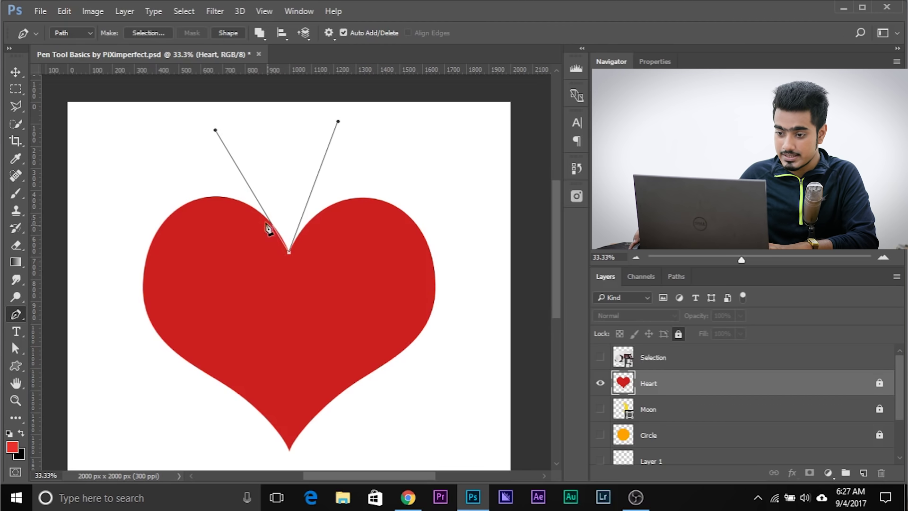
click(417, 224)
key(ctrl+z)
drag(416, 223, 430, 240)
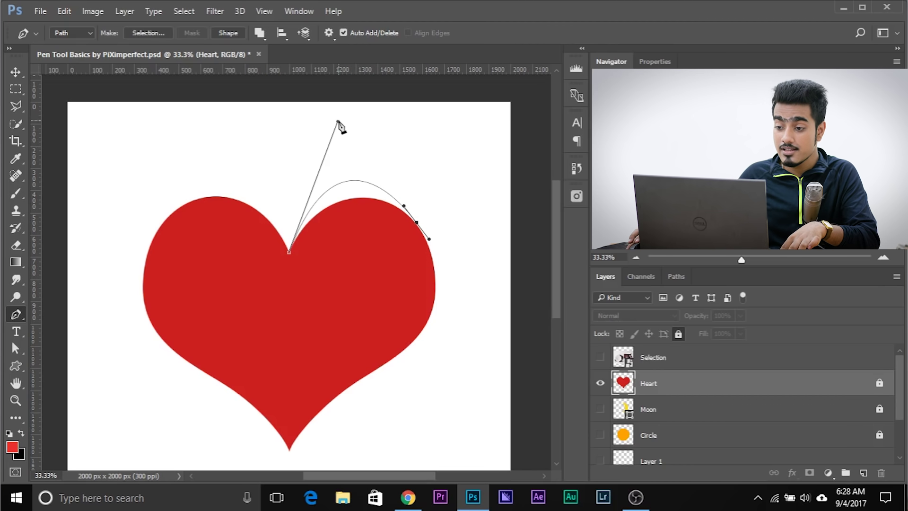
drag(338, 124, 335, 169)
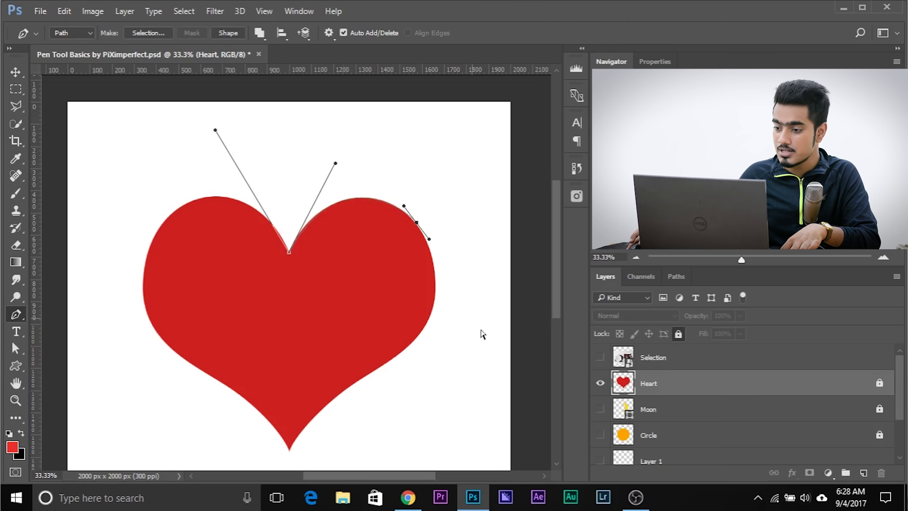
Step: Add lower-right and left anchors, close at the notch, and pull out its curve handles
scroll(425, 331, down, 3)
drag(373, 296, 271, 350)
click(165, 287)
click(289, 178)
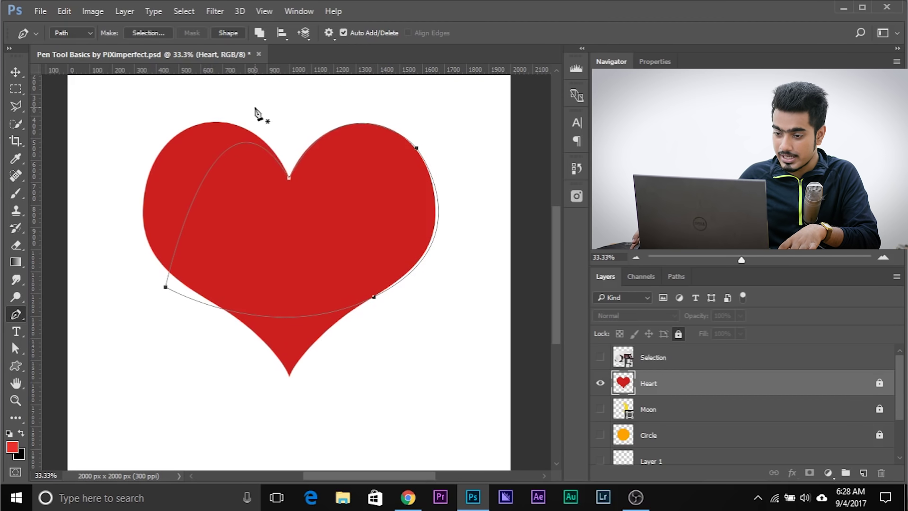
scroll(272, 147, up, 1)
drag(289, 190, 243, 105)
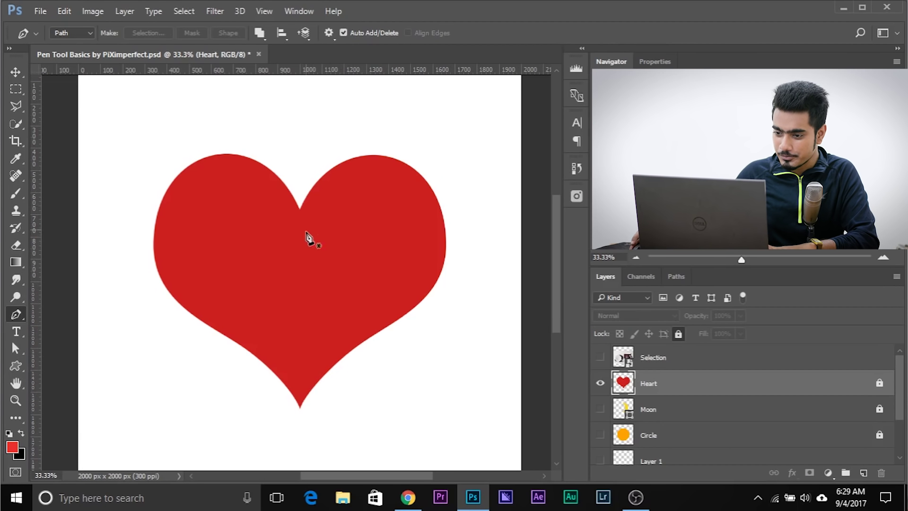
Step: Place six corner anchors from the notch around the heart, then curve the right lobe's top
click(300, 211)
click(375, 154)
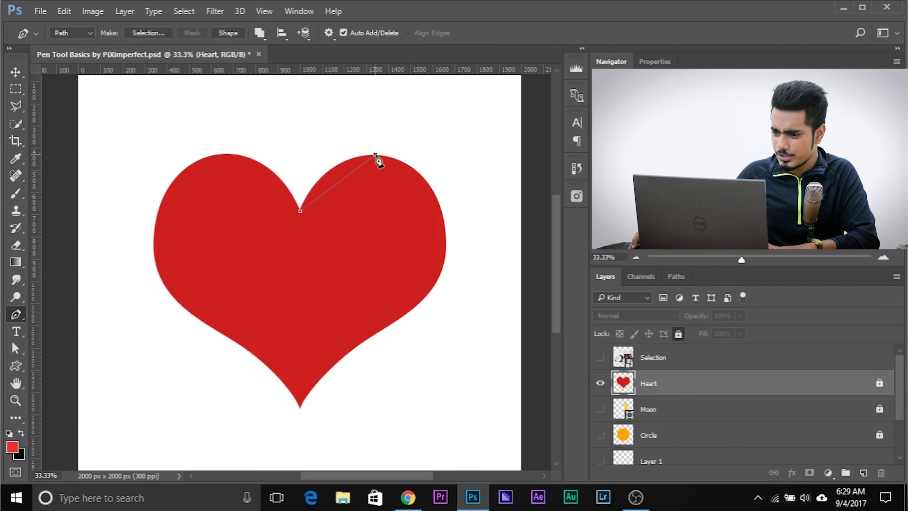
click(446, 257)
scroll(322, 358, down, 2)
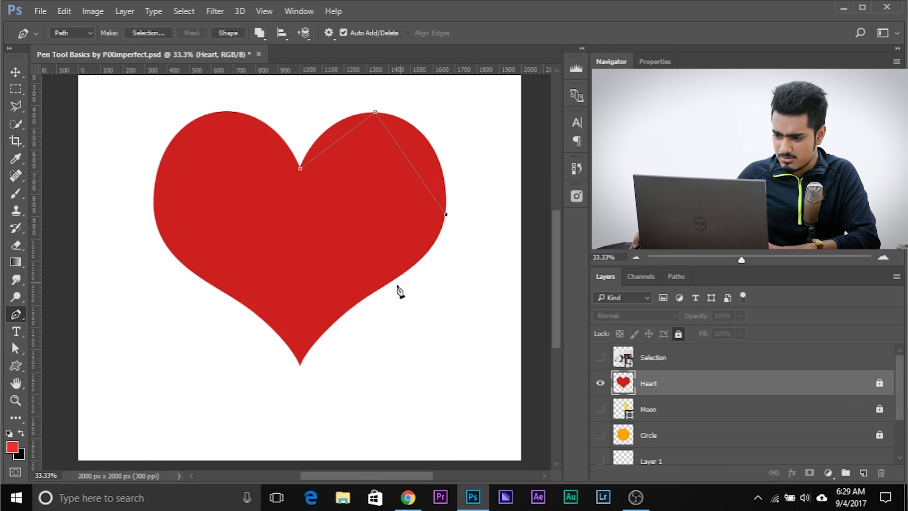
click(300, 364)
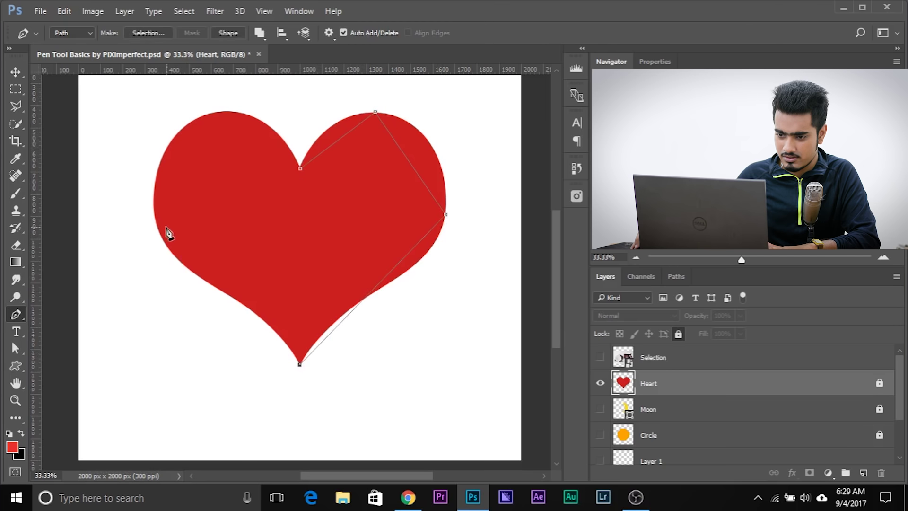
click(221, 111)
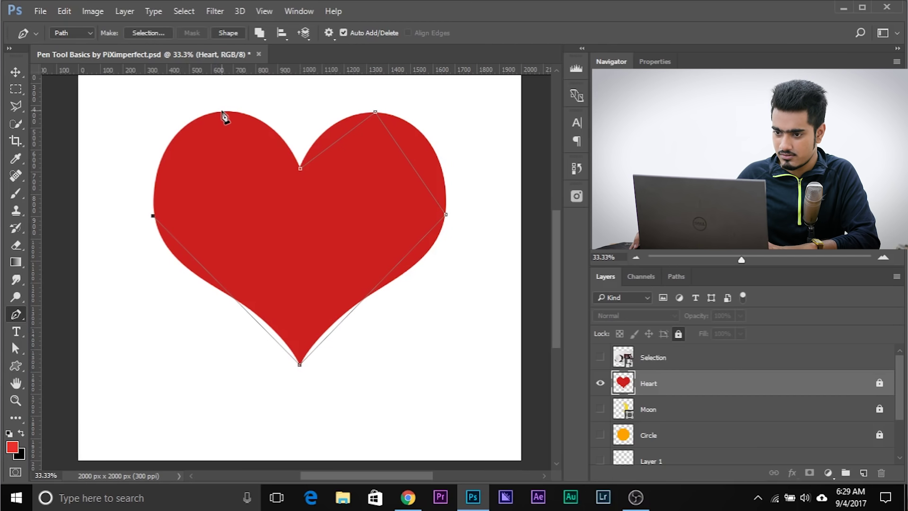
click(299, 169)
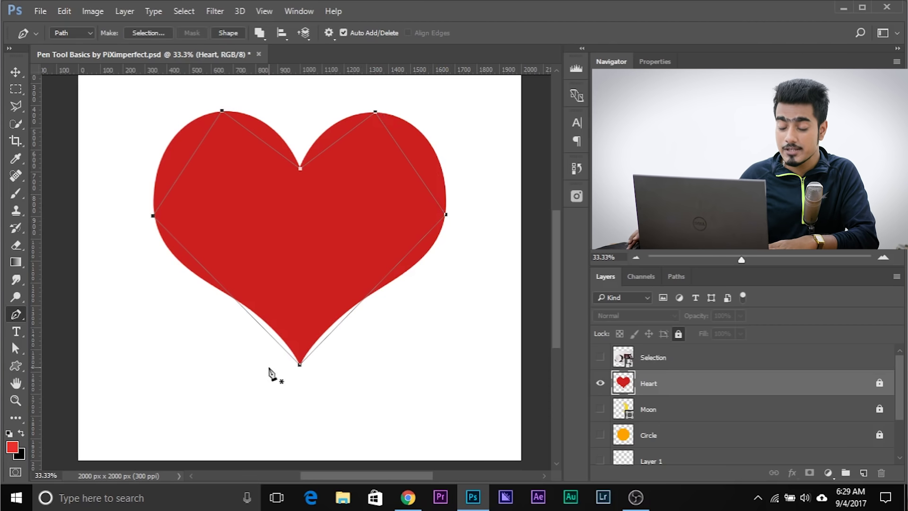
key(alt)
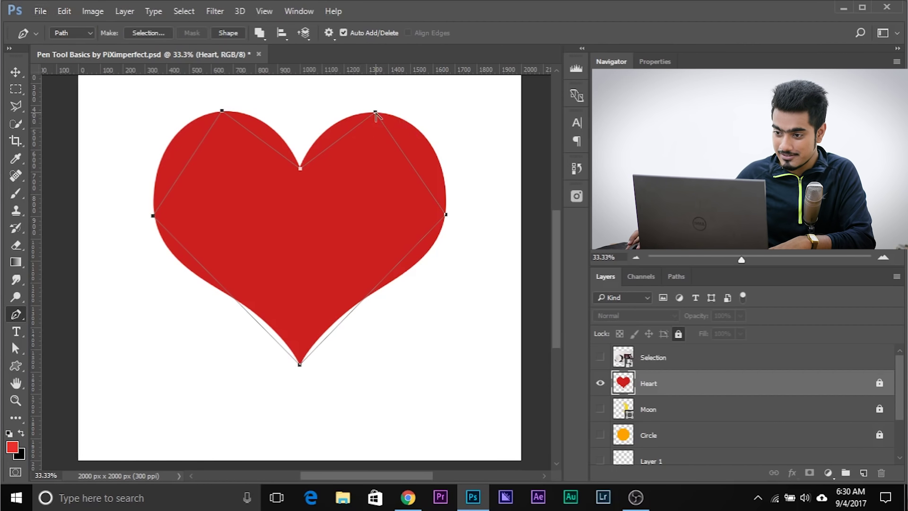
drag(376, 116, 428, 107)
Step: Curve the heart path's right side and round the bottom tip to fit the outline
drag(447, 215, 442, 263)
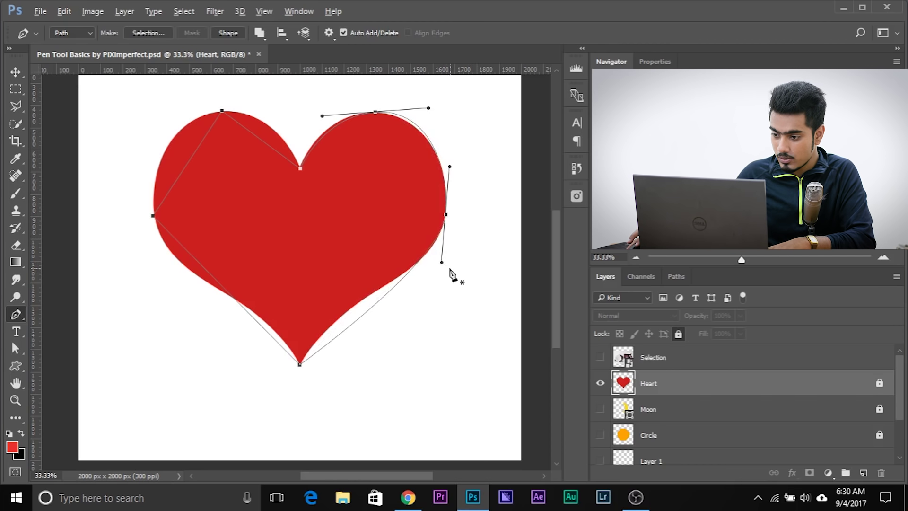
drag(441, 263, 420, 268)
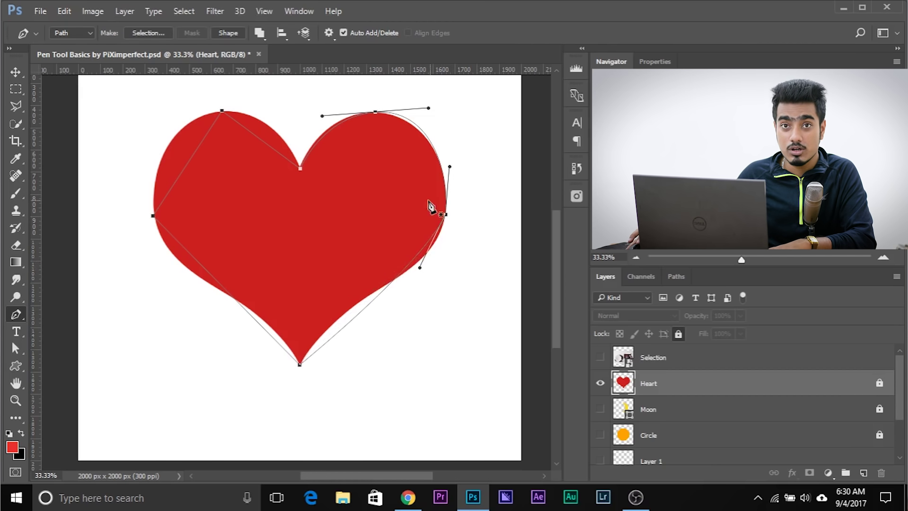
key(ctrl+z)
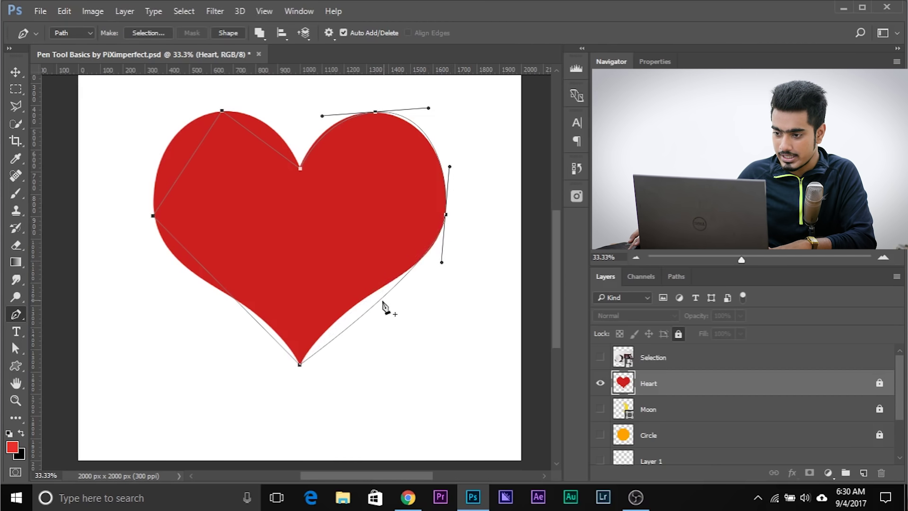
scroll(378, 309, down, 2)
drag(300, 313, 239, 313)
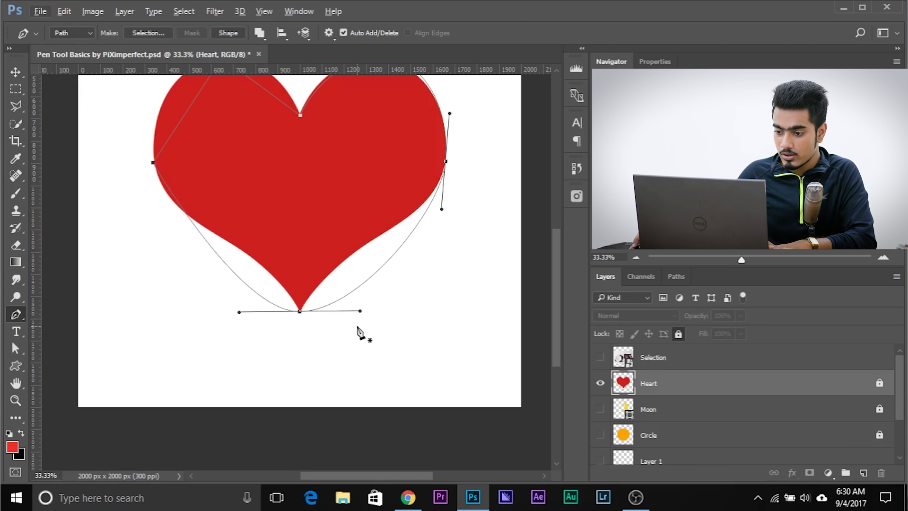
drag(360, 310, 339, 239)
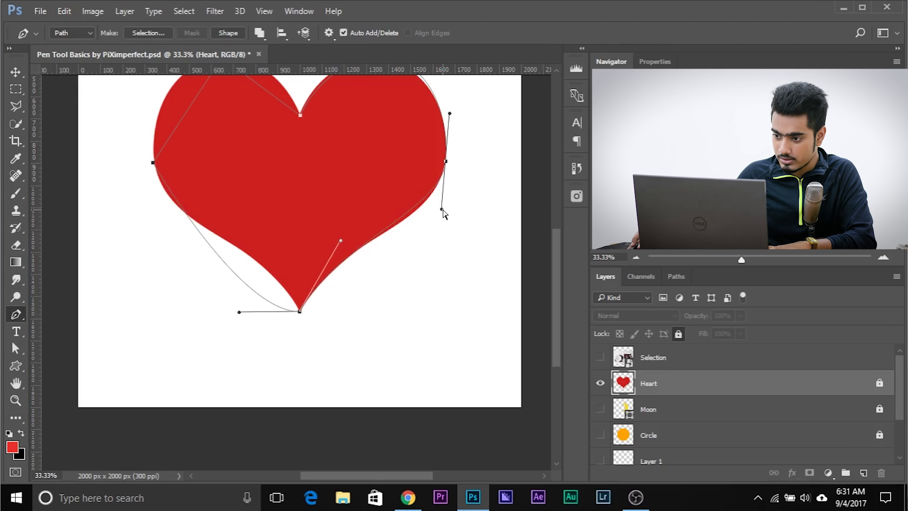
drag(442, 212, 440, 223)
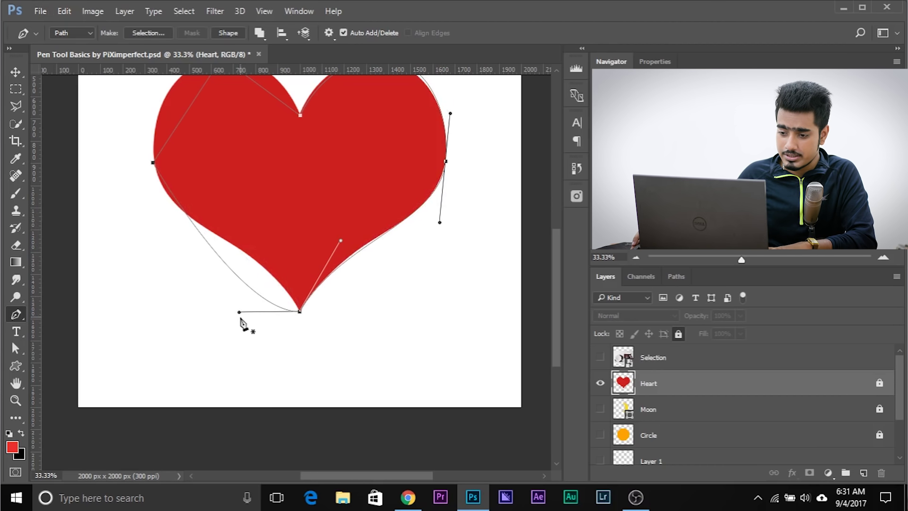
drag(239, 313, 281, 246)
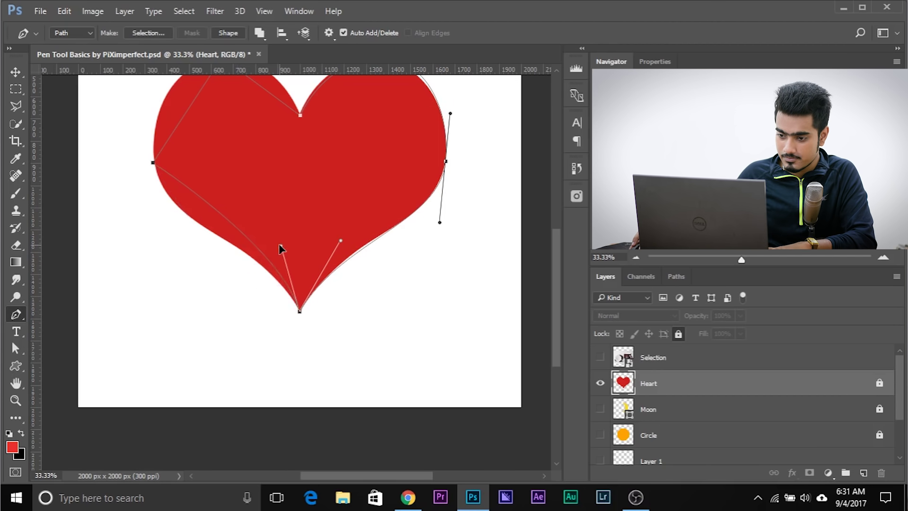
Step: Curve the left side and left lobe top, fine-tuning that anchor's handles
key(alt)
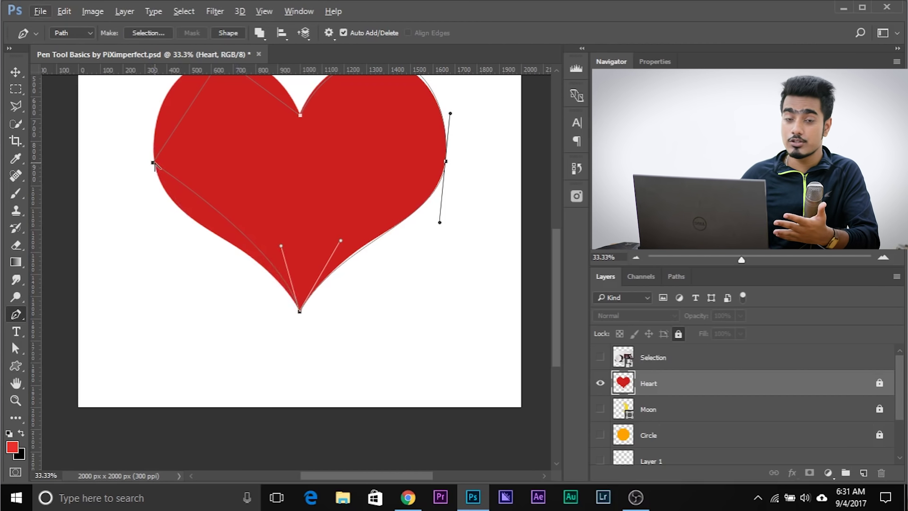
scroll(92, 186, up, 2)
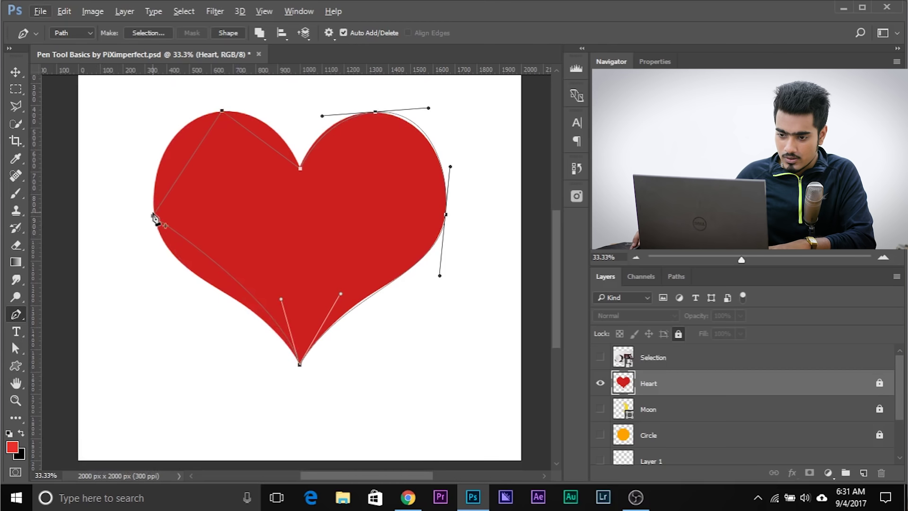
drag(153, 217, 141, 141)
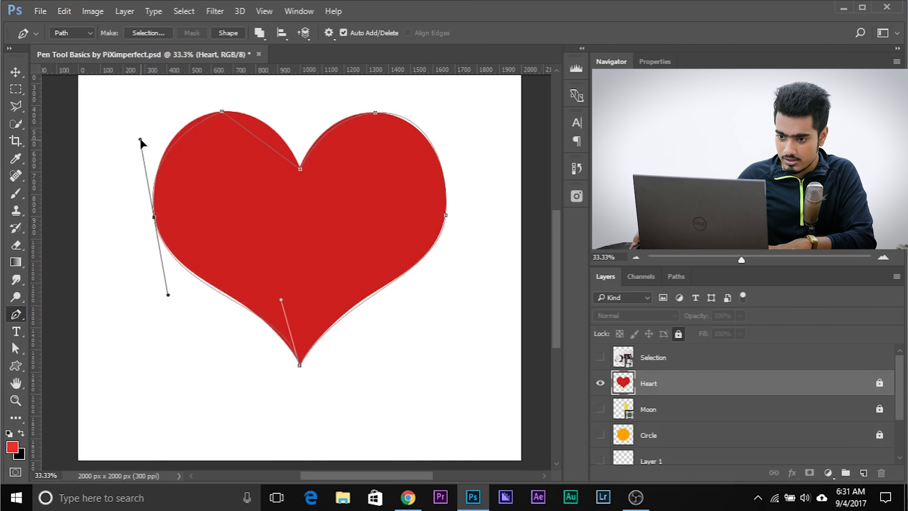
scroll(199, 165, up, 2)
drag(222, 153, 264, 152)
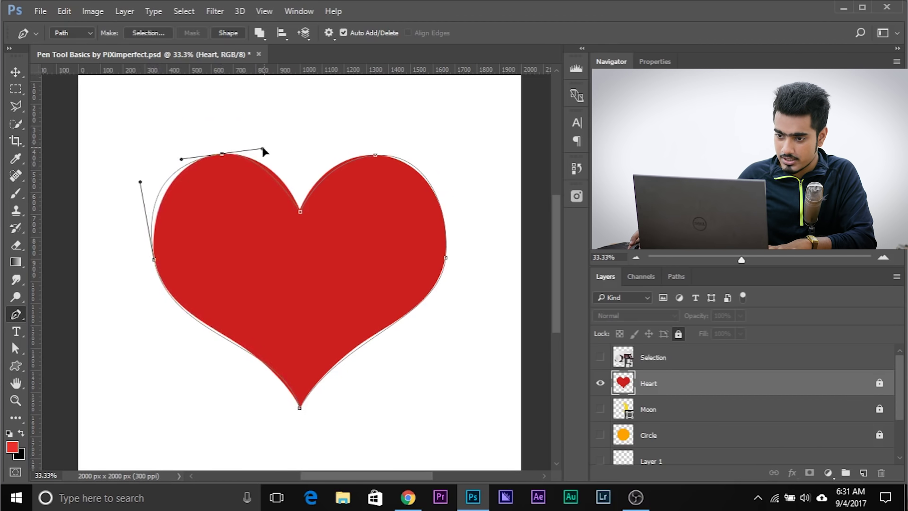
drag(261, 149, 276, 144)
drag(182, 159, 195, 157)
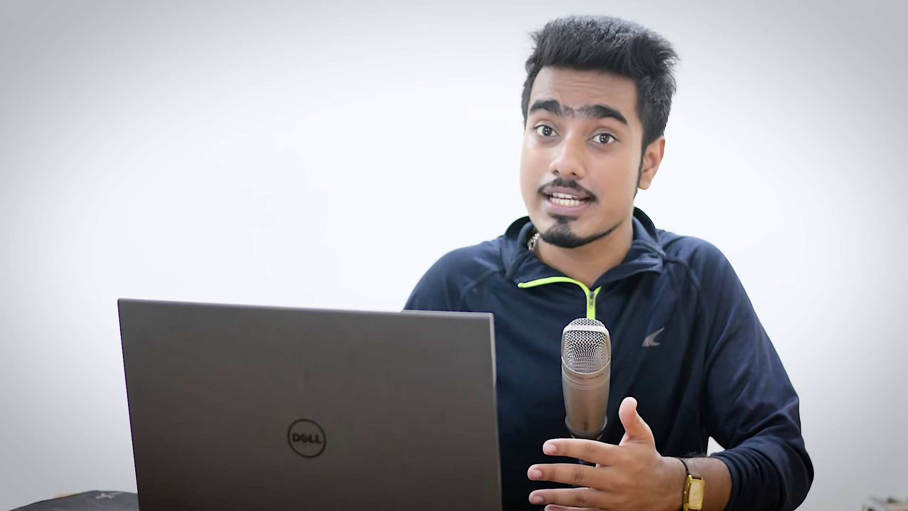
Step: Switch to the Freeform Pen Tool, sketch a trial stroke left of the moon, and undo it
right_click(22, 310)
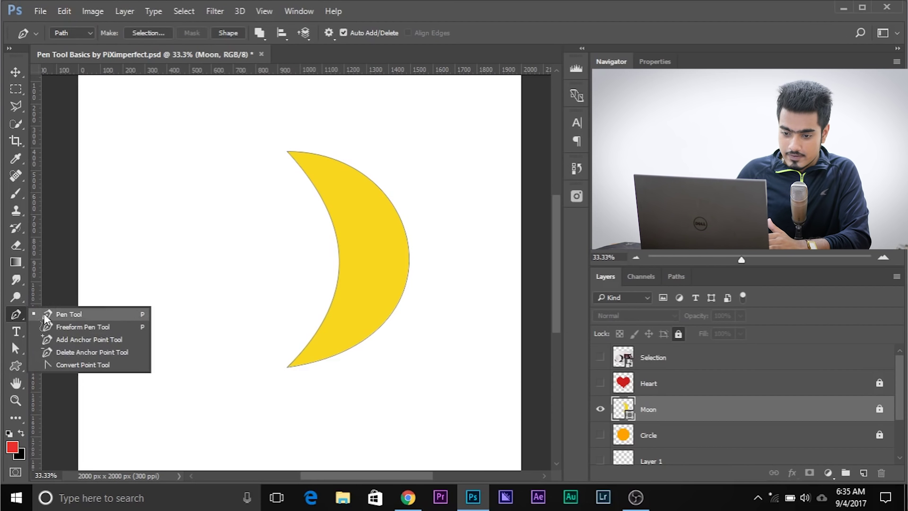
click(53, 327)
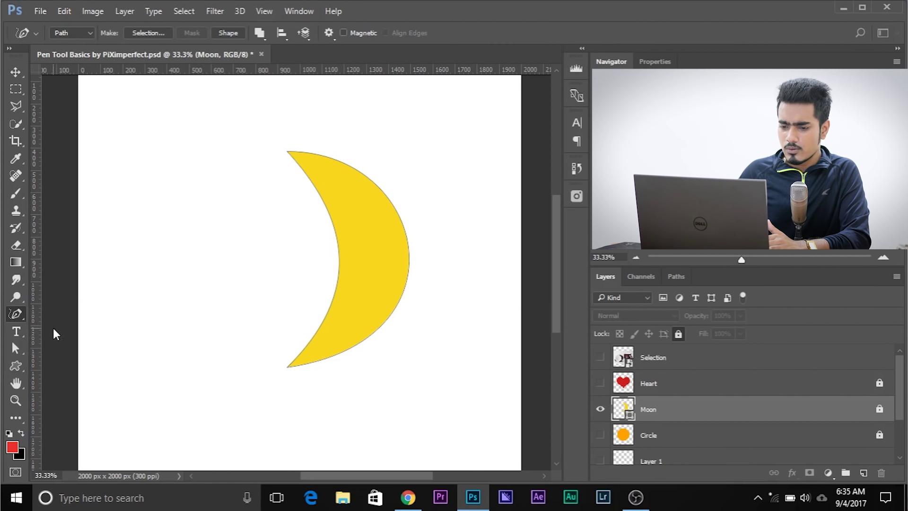
mouse_move(118, 362)
mouse_down()
mouse_move(154, 262)
mouse_move(237, 231)
mouse_up()
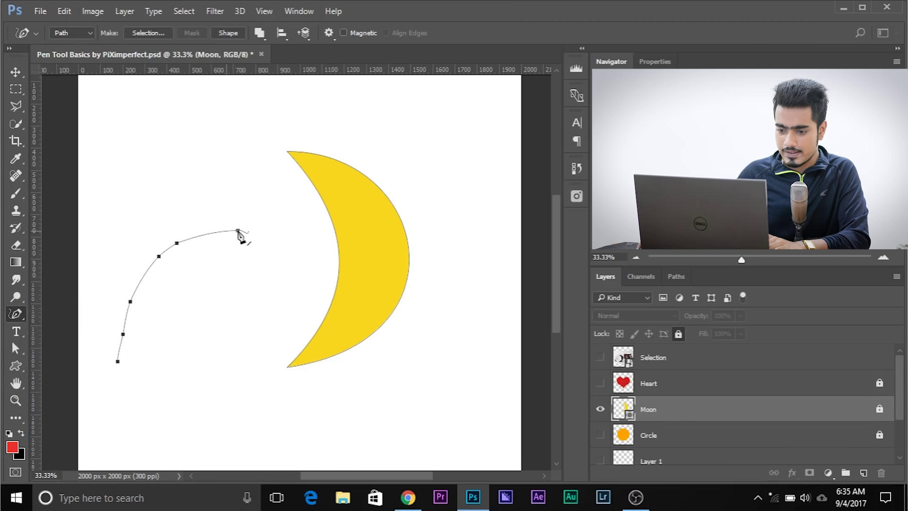
key(ctrl+z)
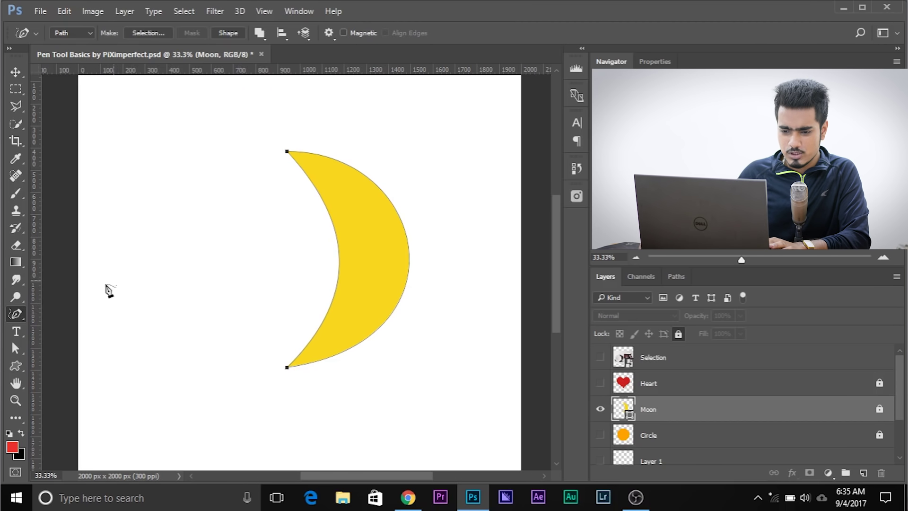
right_click(10, 323)
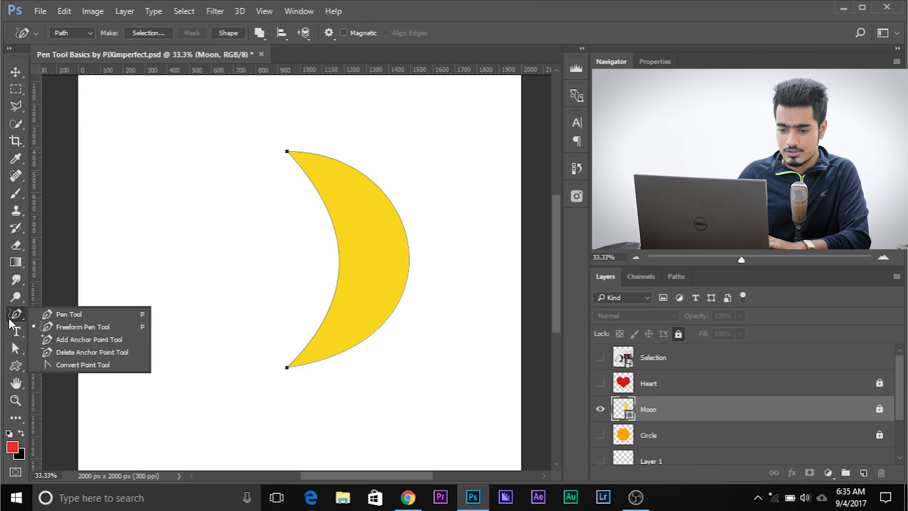
Step: Add an anchor to the moon's inner curve, reshape with it, then undo the move
click(53, 339)
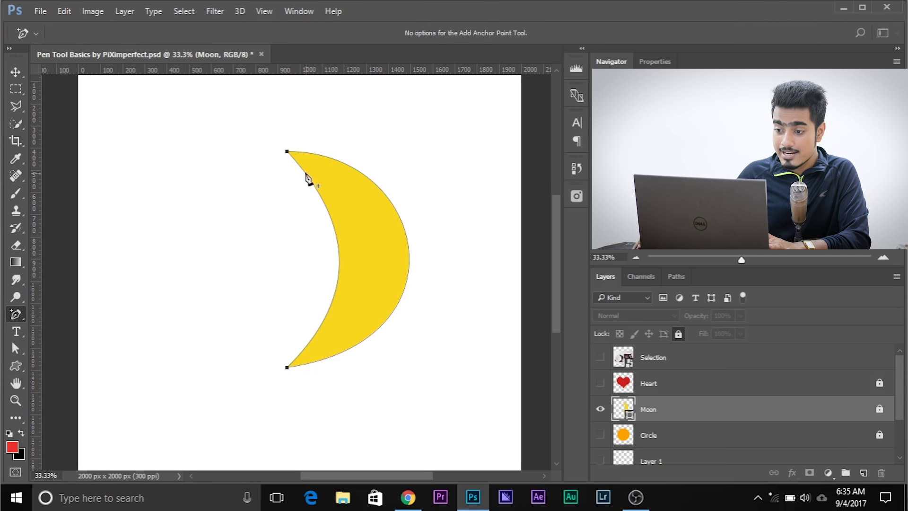
scroll(408, 236, down, 1)
scroll(402, 246, up, 2)
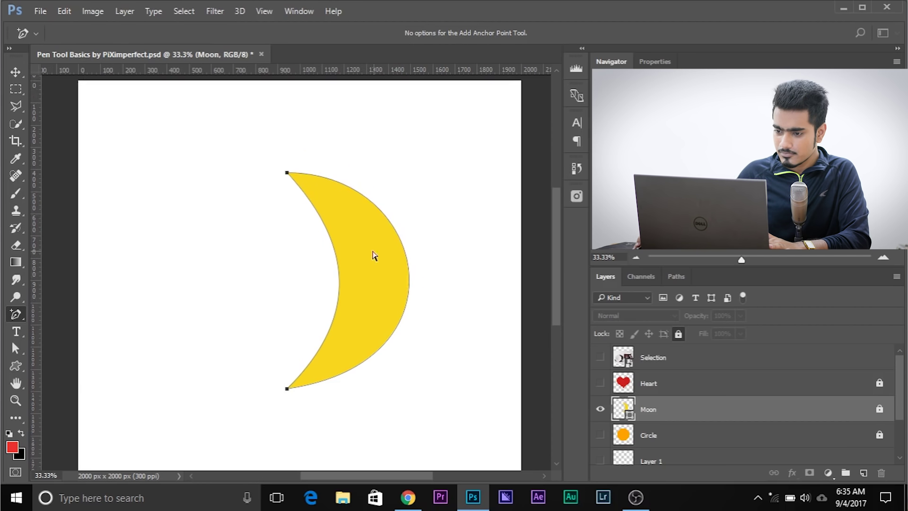
click(339, 278)
drag(340, 278, 325, 274)
drag(325, 240, 337, 248)
key(ctrl+alt+z)
key(ctrl+alt+z)
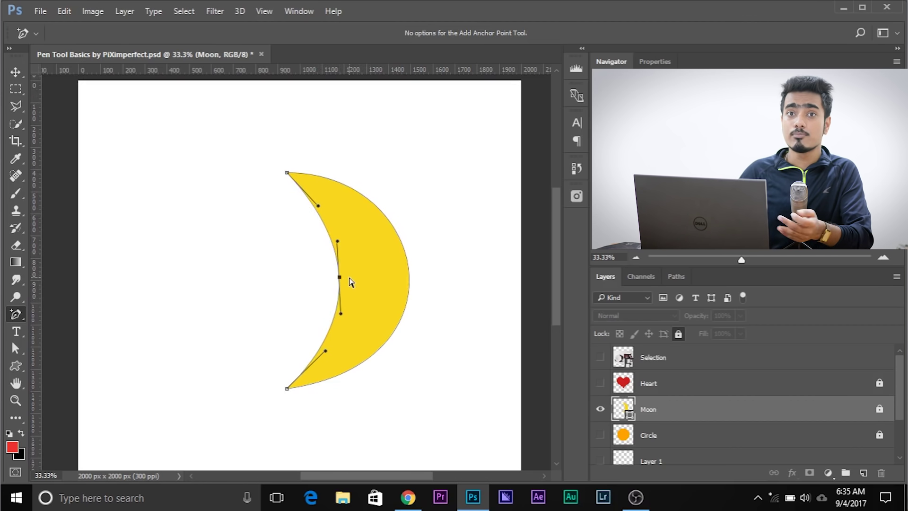
Step: Delete the middle anchor from the moon's inner curve with the Delete Anchor Point Tool
click(18, 313)
click(67, 352)
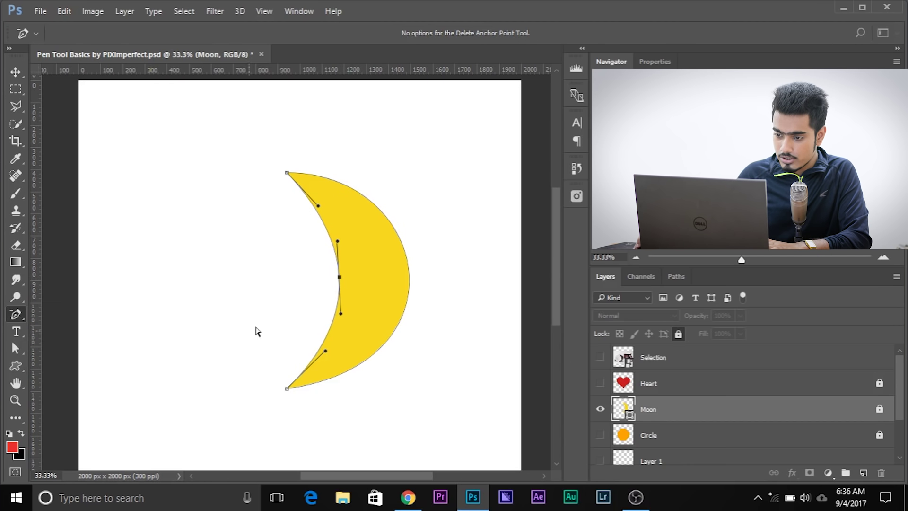
click(338, 279)
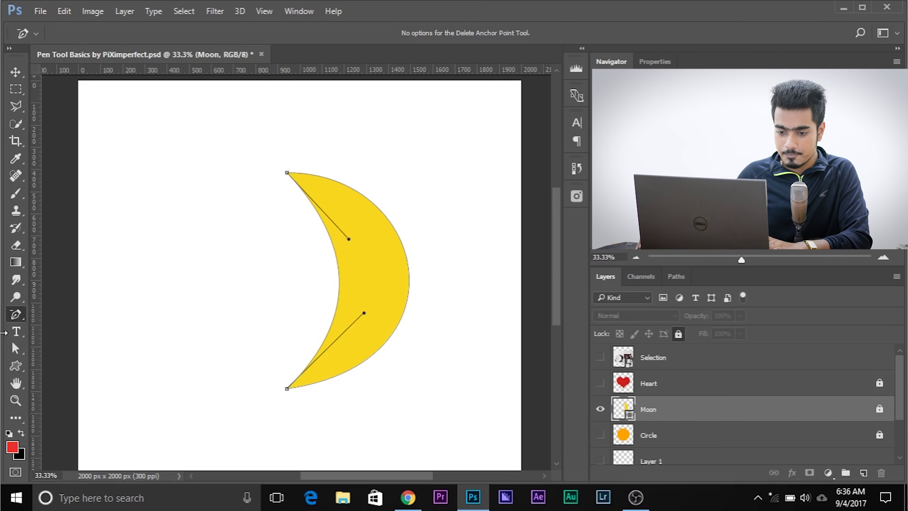
right_click(15, 312)
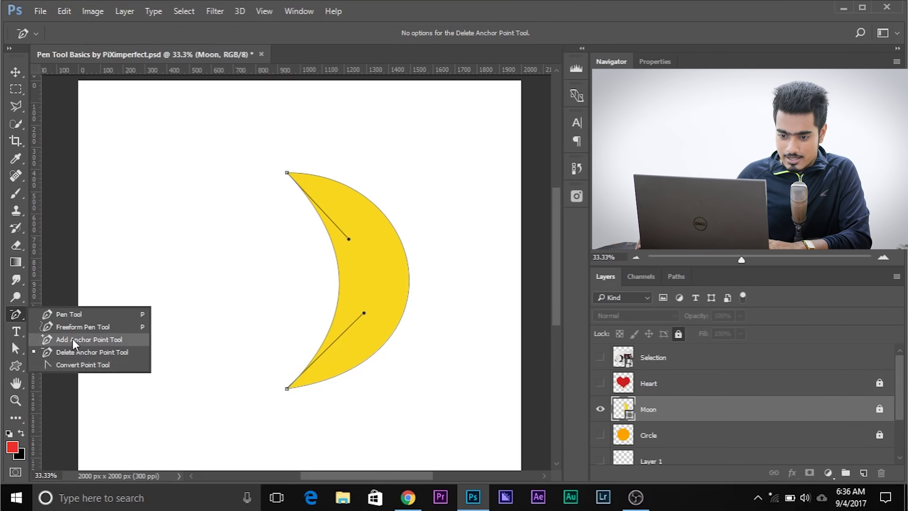
Step: Add an anchor on the moon's outer right edge and convert it to a corner point
click(73, 339)
click(409, 280)
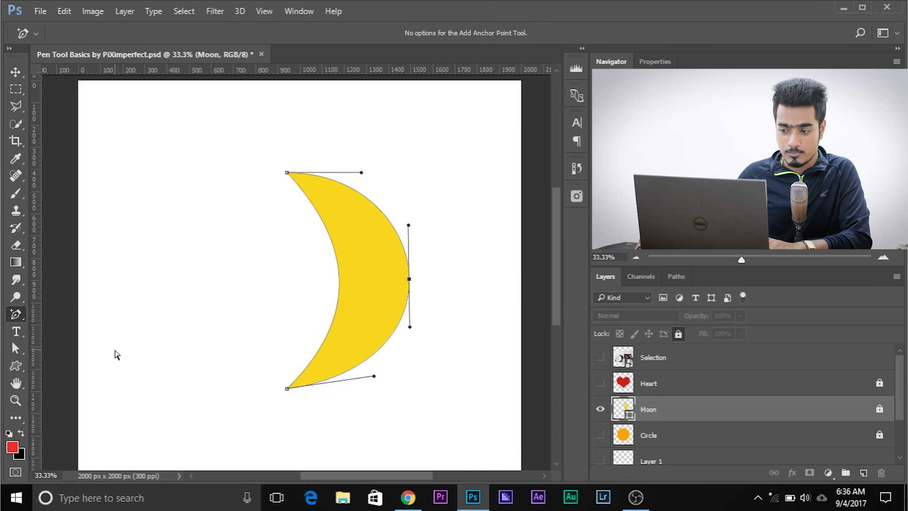
right_click(11, 320)
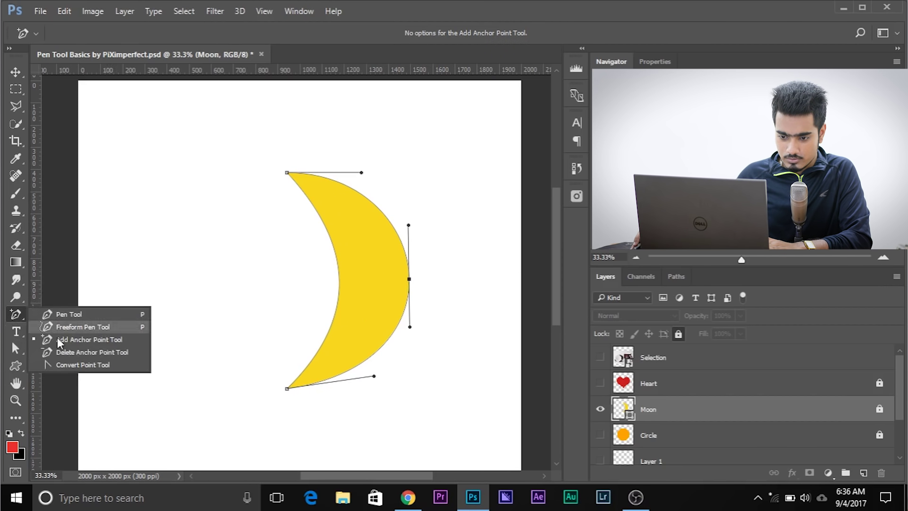
click(59, 369)
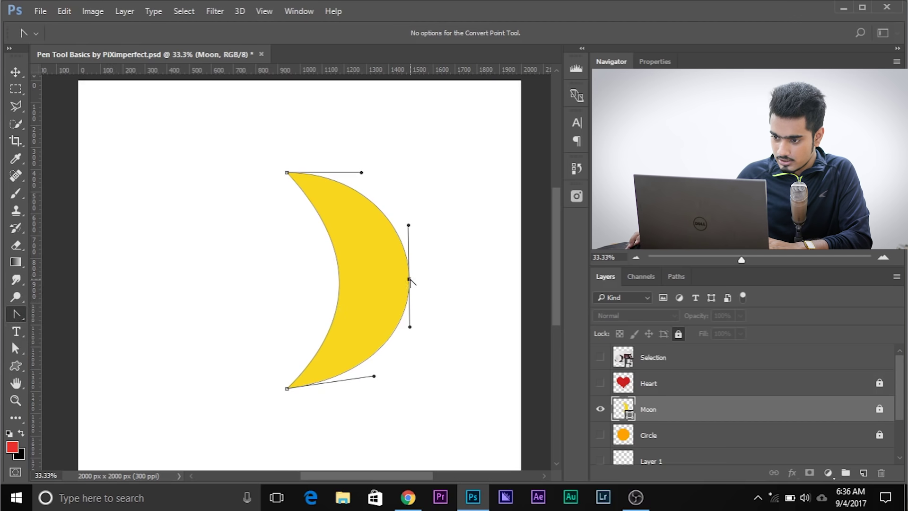
click(409, 279)
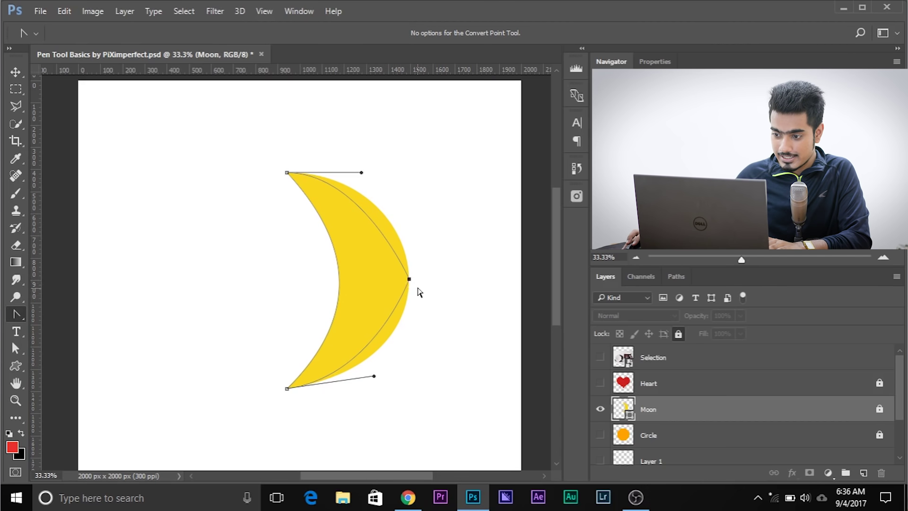
Step: Try pulling smooth handles from the right point, then undo to restore the sharp corner
drag(409, 279, 413, 338)
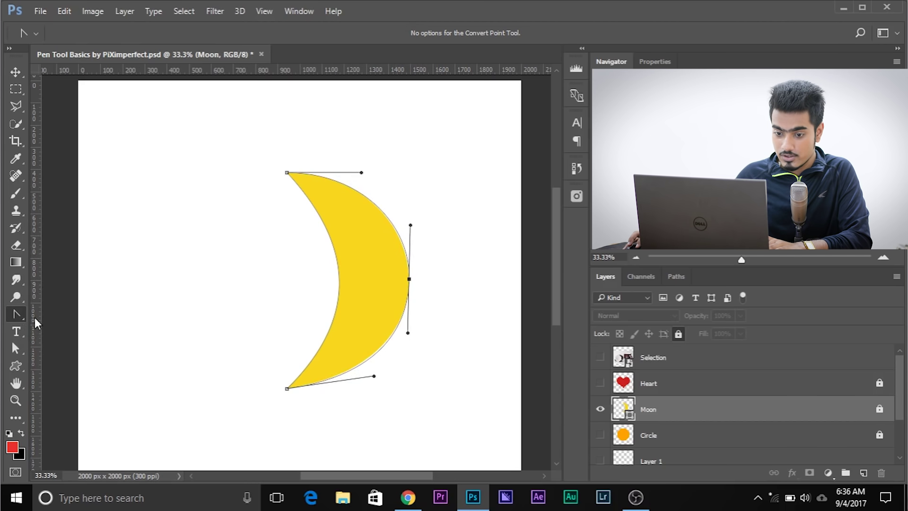
drag(409, 226, 405, 226)
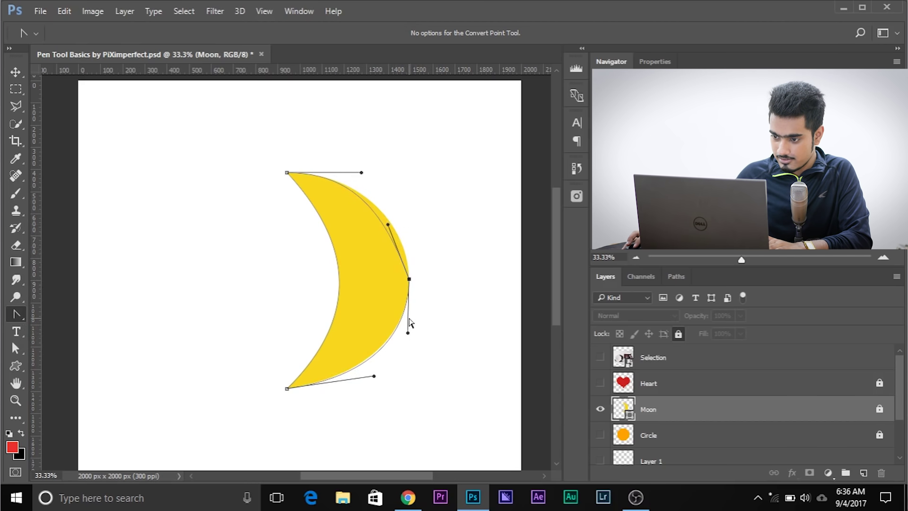
drag(409, 332, 399, 345)
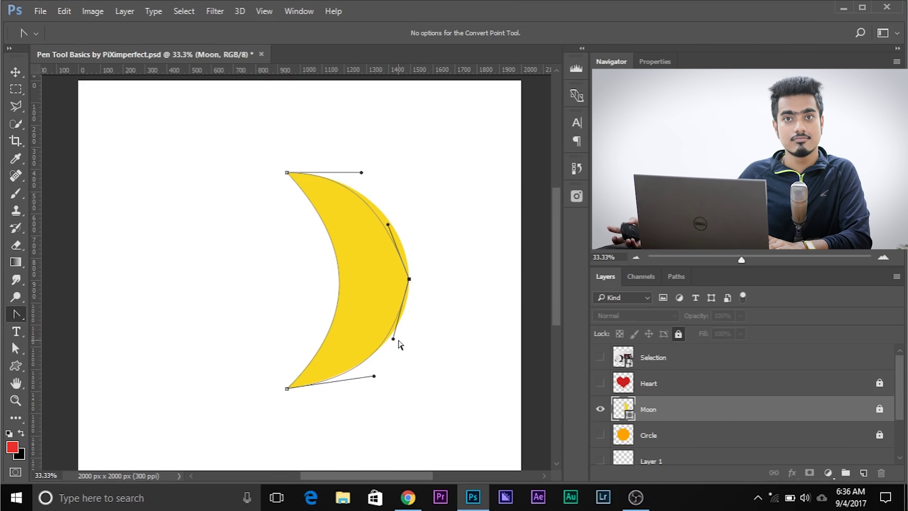
key(ctrl+alt+z)
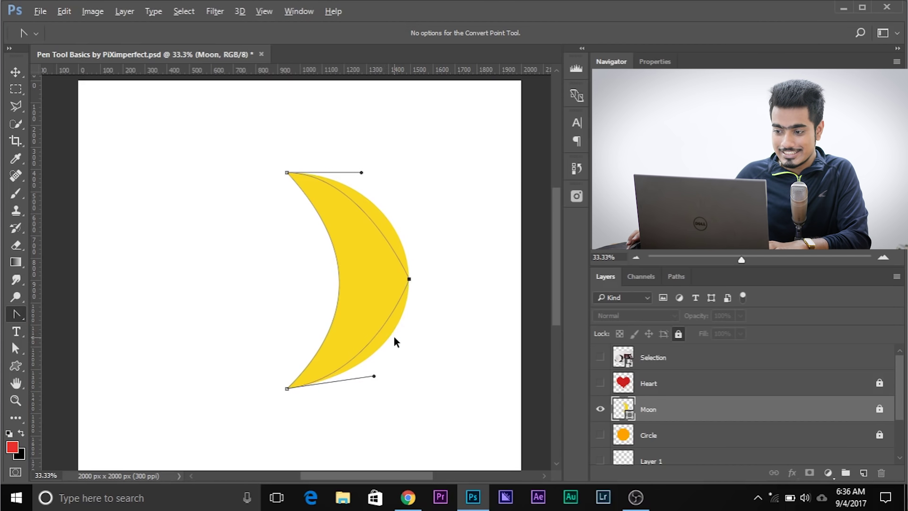
click(15, 350)
click(15, 352)
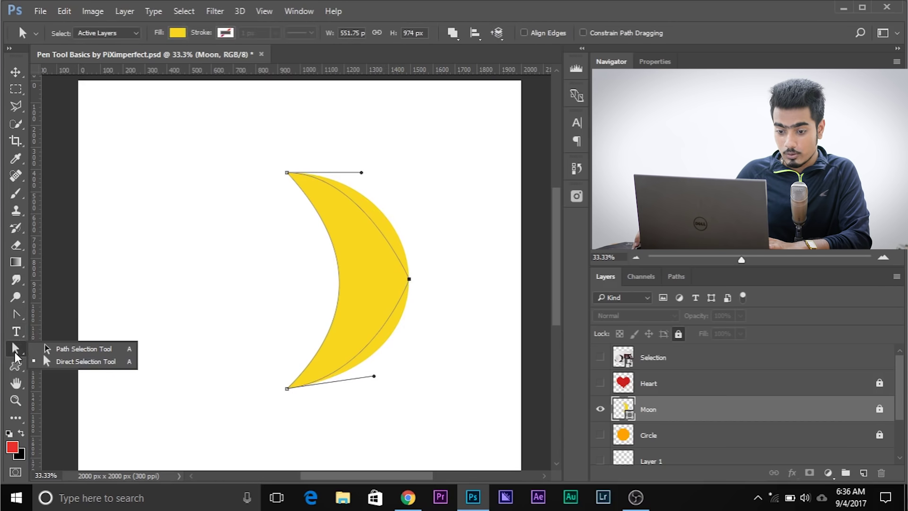
Step: Nudge the moon's right anchor up and outward with the Direct Selection Tool
click(60, 363)
drag(409, 281, 412, 272)
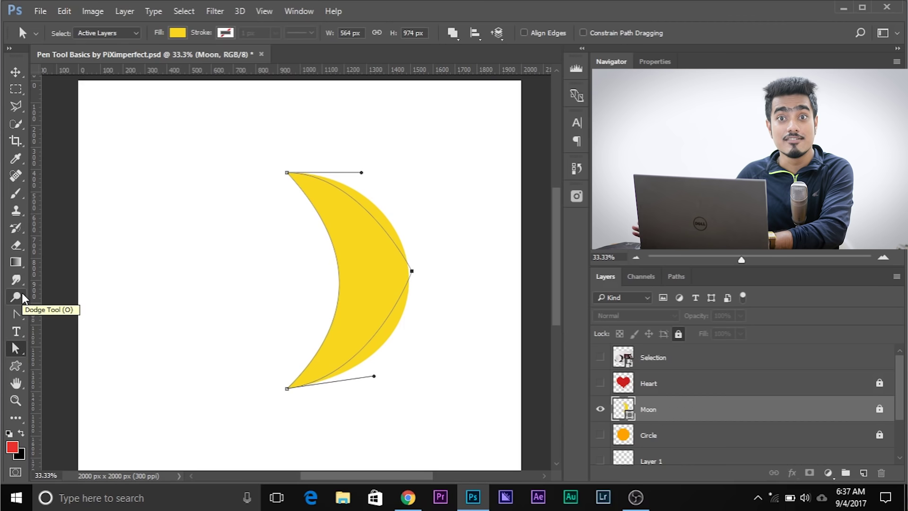
key(p)
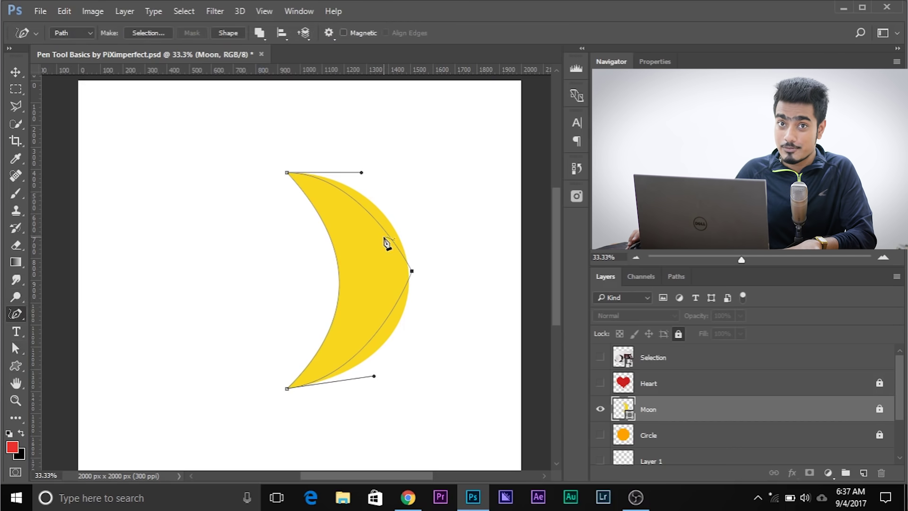
mouse_move(412, 272)
mouse_down()
mouse_move(411, 260)
mouse_move(409, 273)
mouse_up()
Step: Make the right anchor smooth again, lining its two handles up vertically
key(alt)
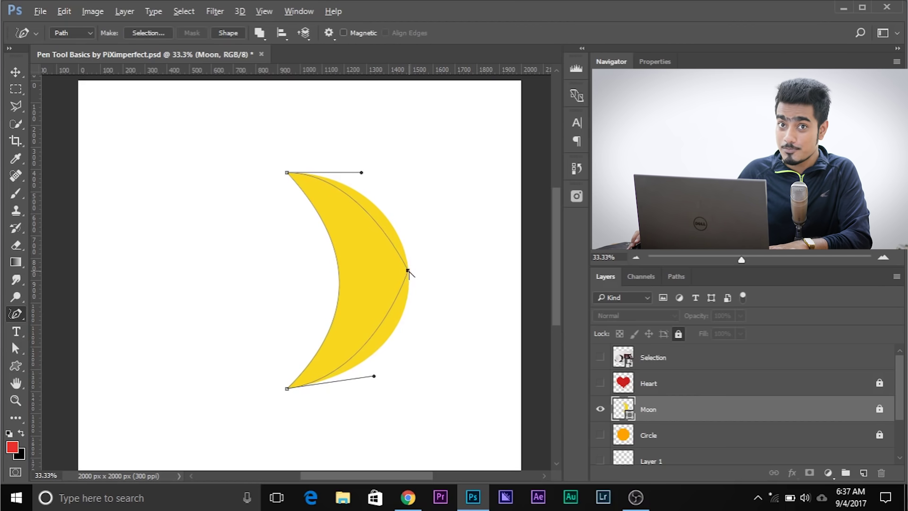
drag(407, 270, 407, 325)
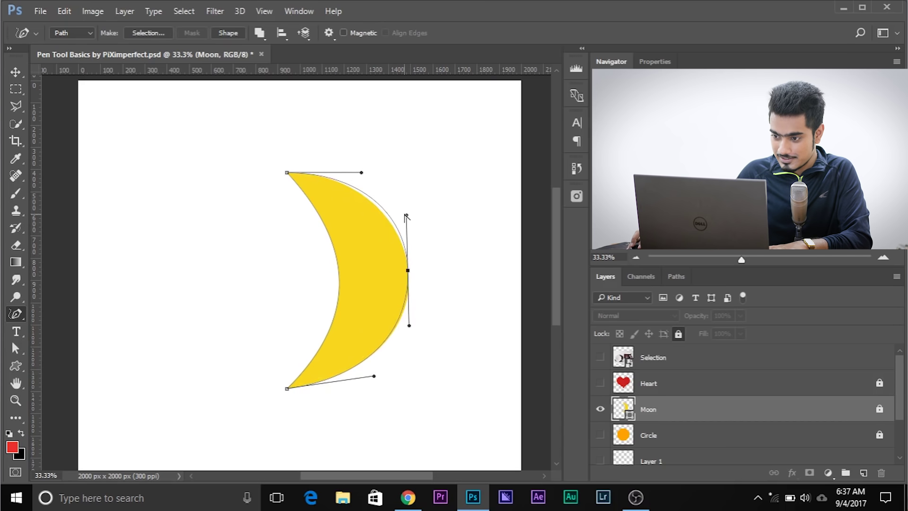
drag(407, 217, 400, 215)
click(410, 325)
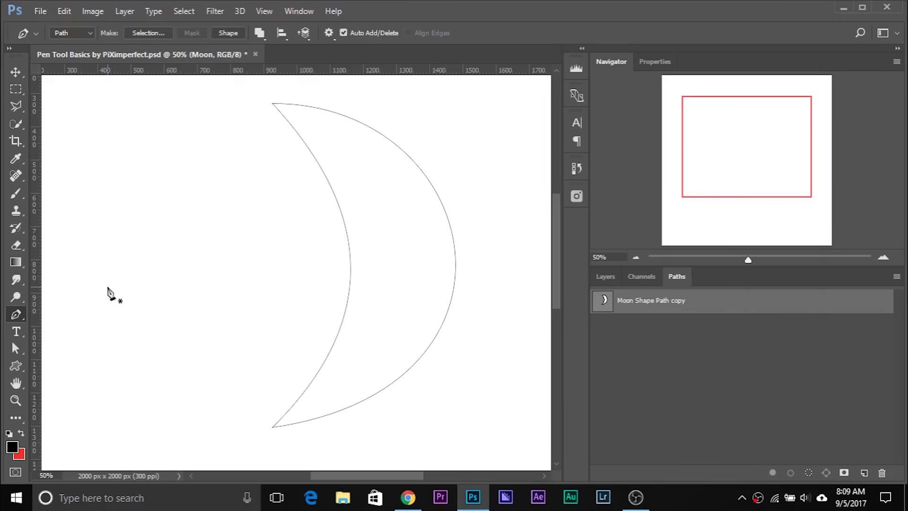
right_click(16, 314)
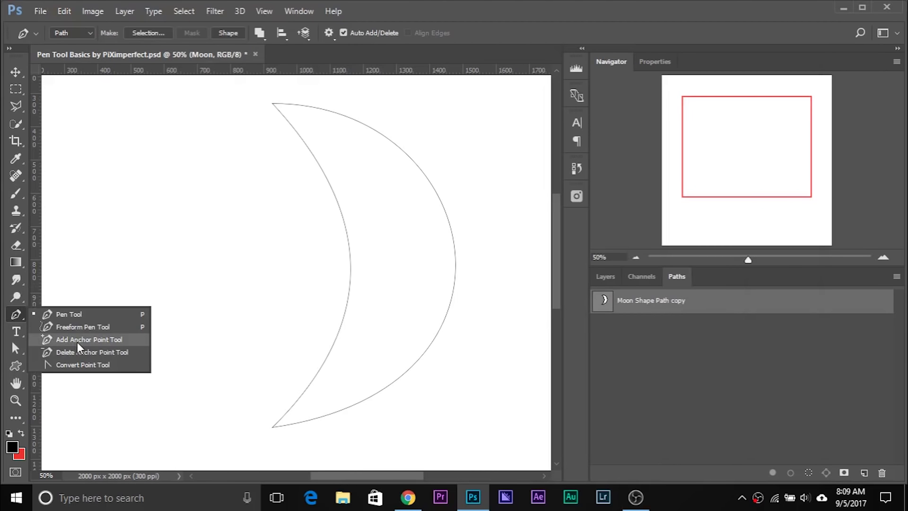
click(35, 314)
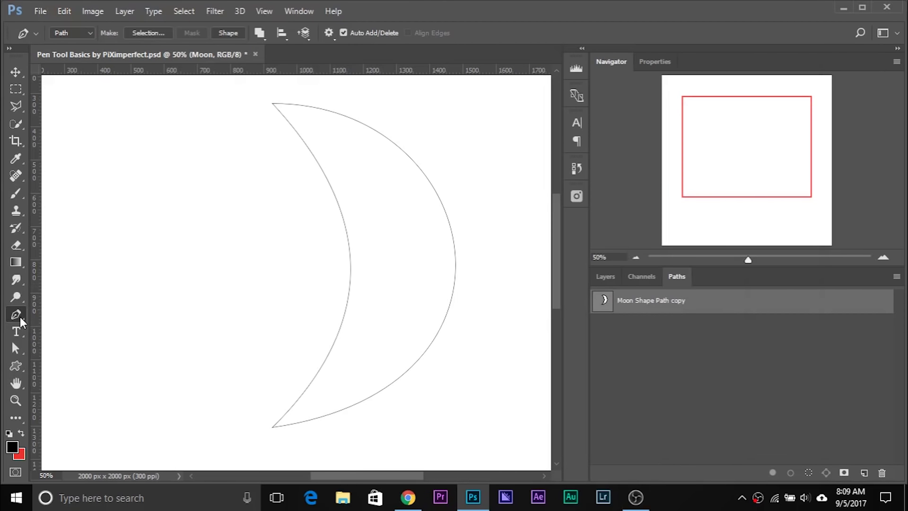
click(344, 33)
ctrl+click(348, 240)
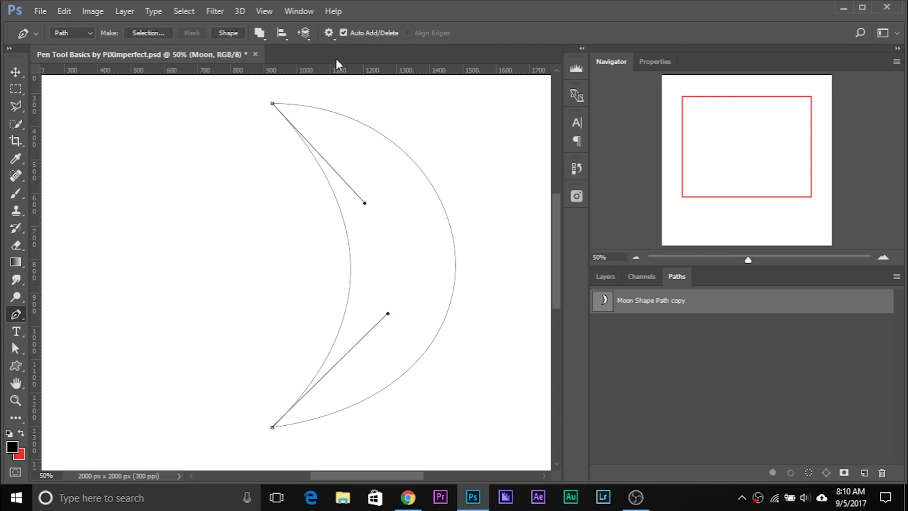
click(351, 265)
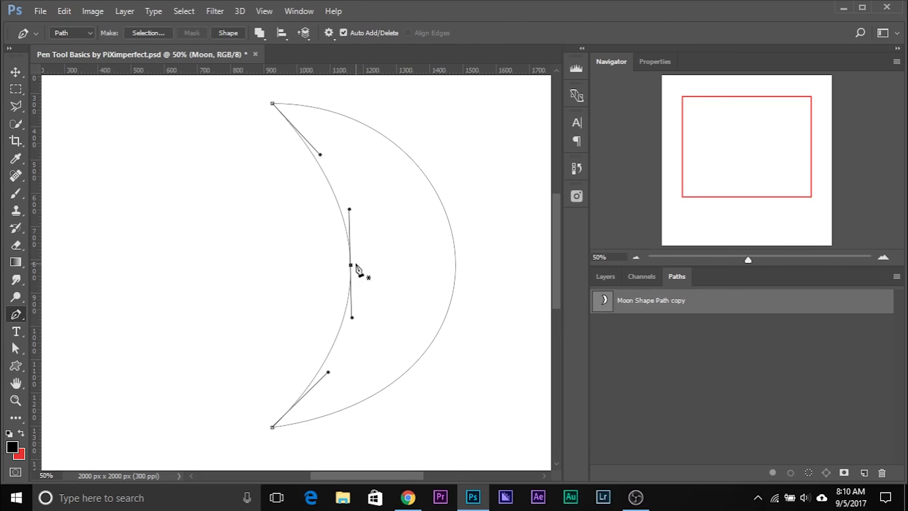
drag(351, 266, 356, 267)
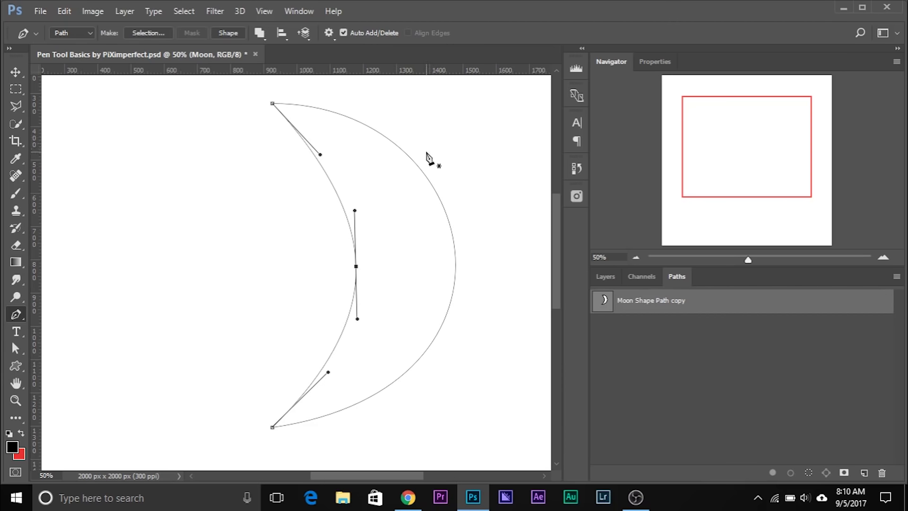
click(356, 267)
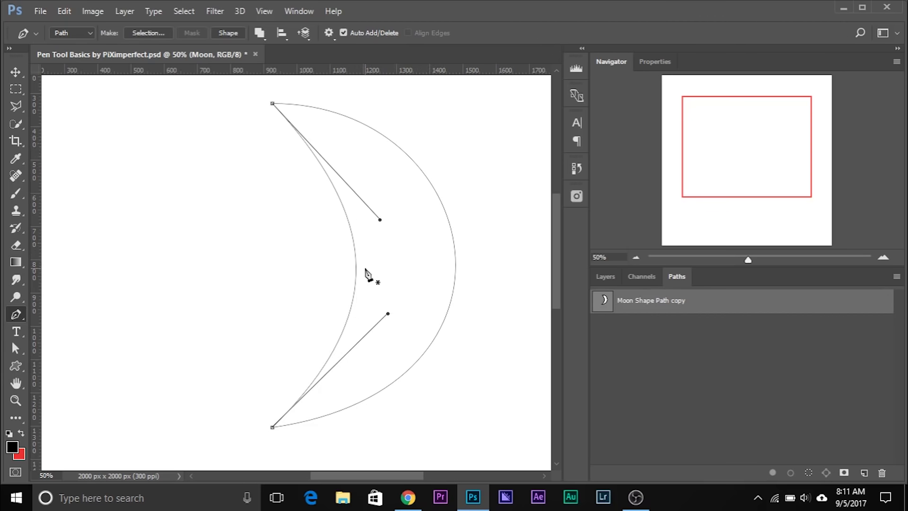
click(272, 428)
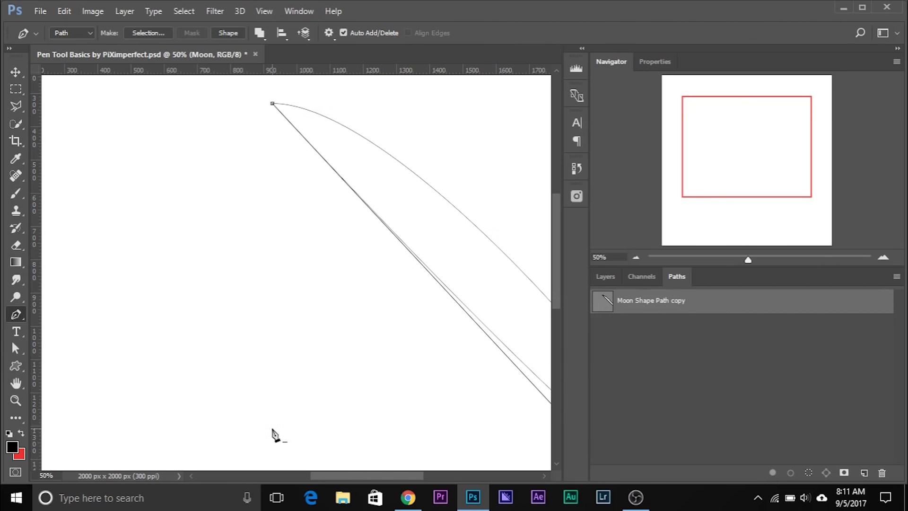
key(ctrl+alt+z)
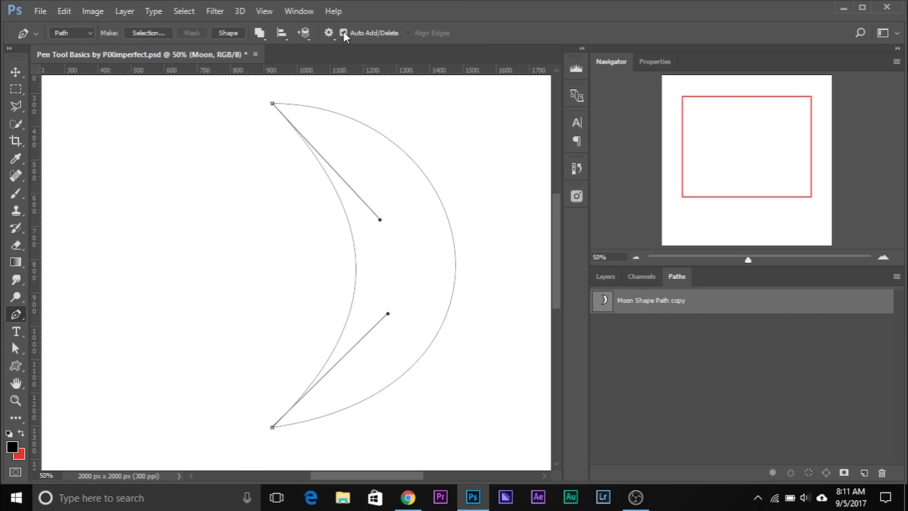
right_click(10, 319)
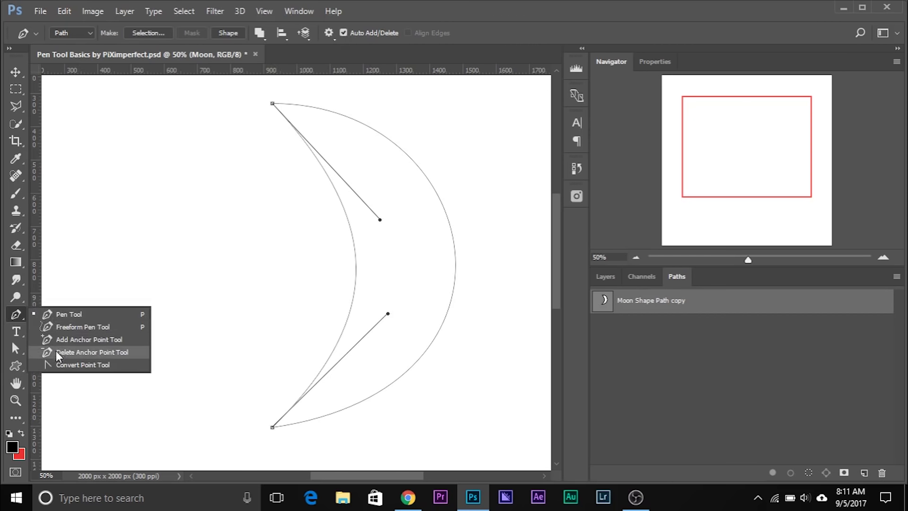
click(59, 315)
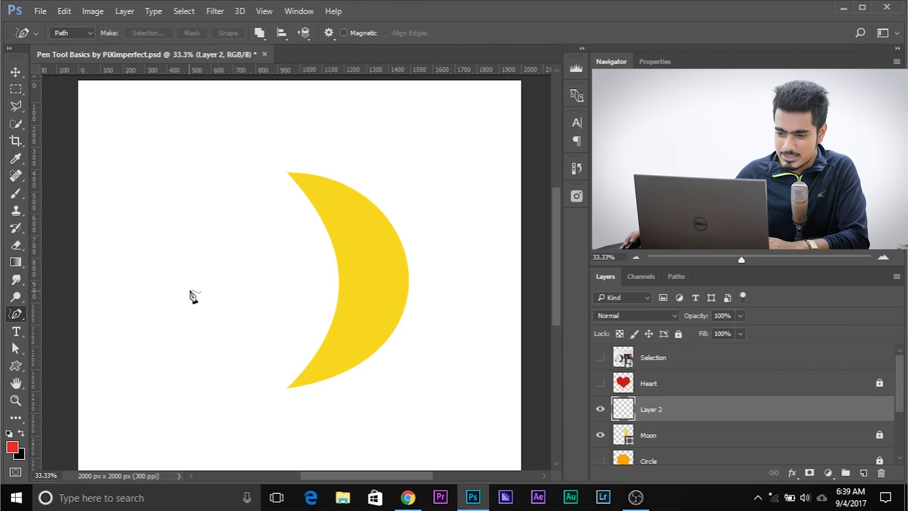
Step: Toggle between Pen and Freeform Pen via the flyout and Shift+P, ending on the standard Pen Tool
right_click(19, 316)
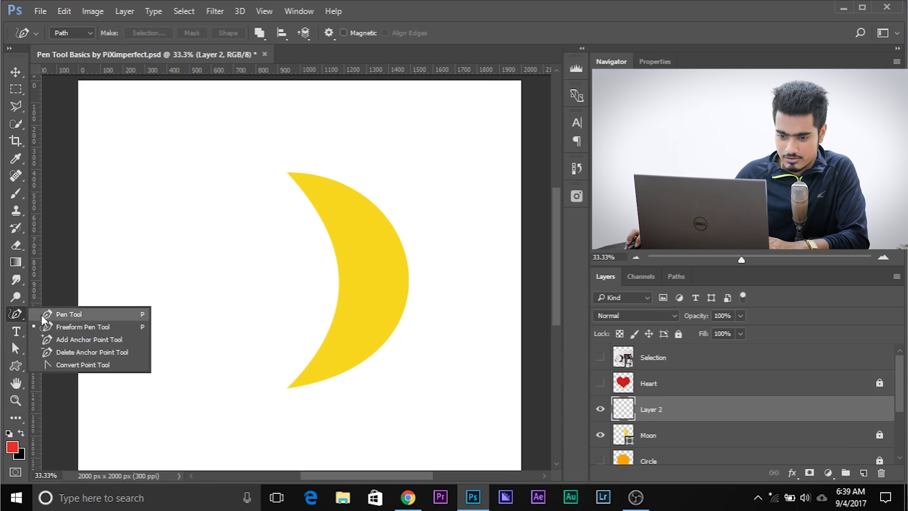
click(41, 314)
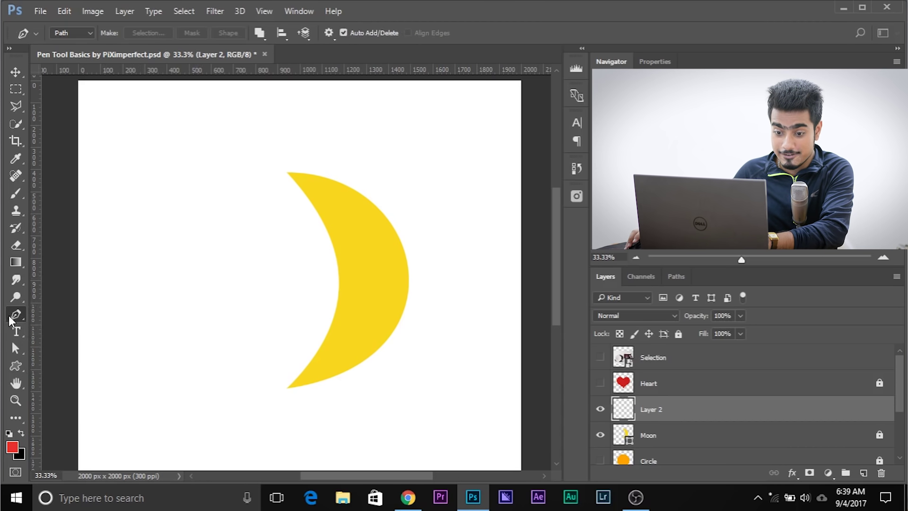
right_click(10, 316)
click(52, 323)
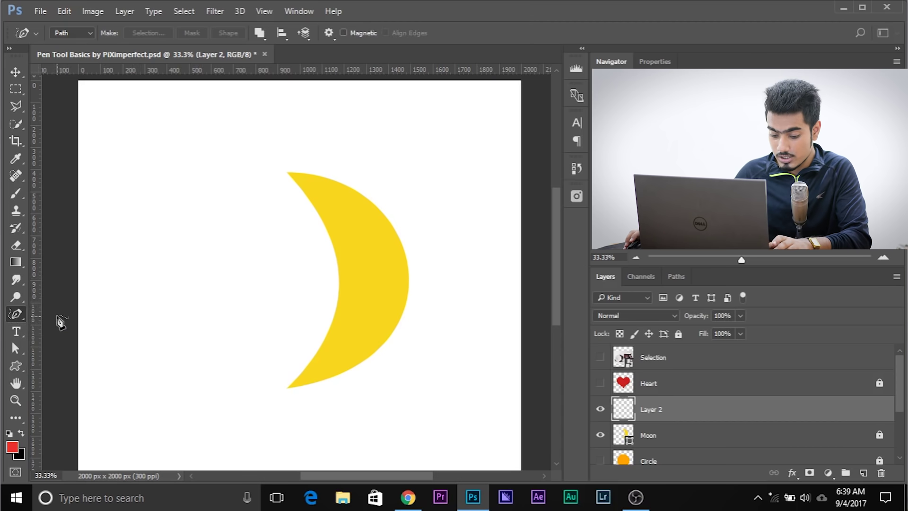
key(shift+p)
key(shift+p)
key(shift+p)
key(shift+p)
key(shift+p)
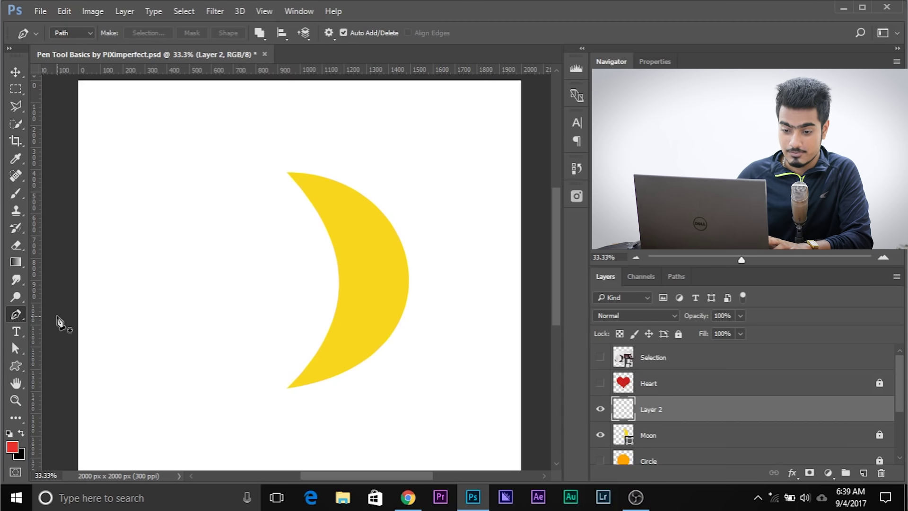
key(shift+p)
key(shift+p)
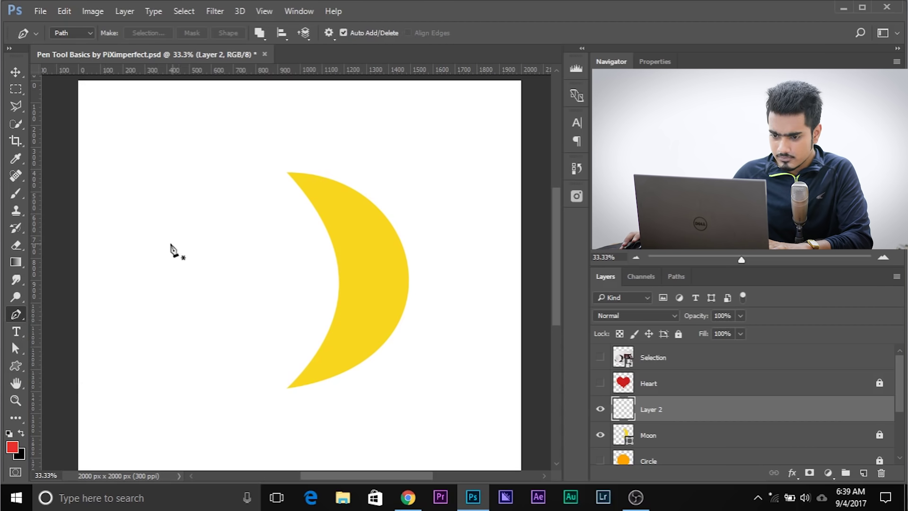
Step: Sketch a three-point curved practice work path left of the moon
click(150, 268)
drag(288, 195, 361, 212)
click(421, 308)
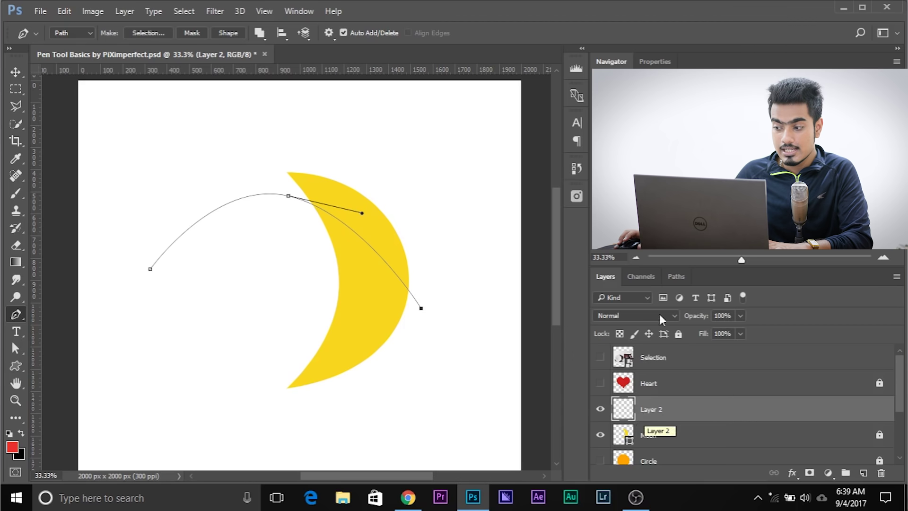
Step: Create a new saved Path 1 and draw a curved practice path on it
click(675, 278)
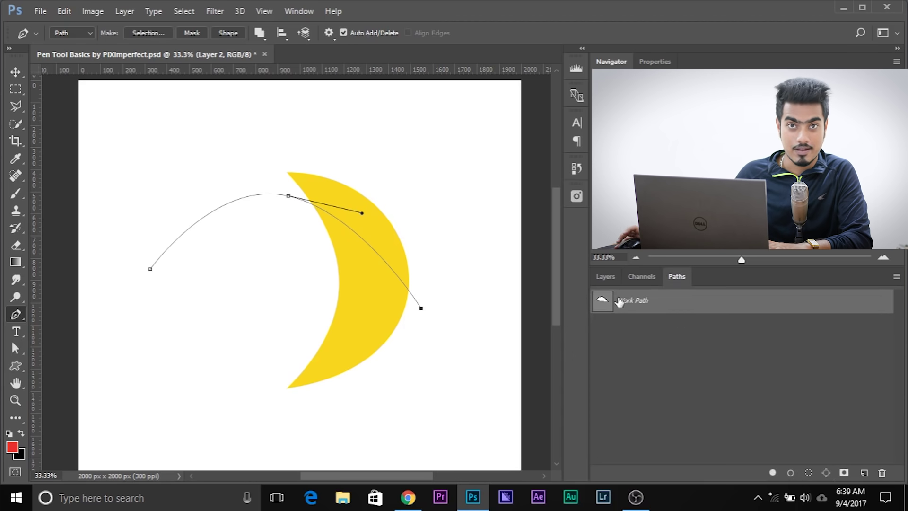
click(861, 471)
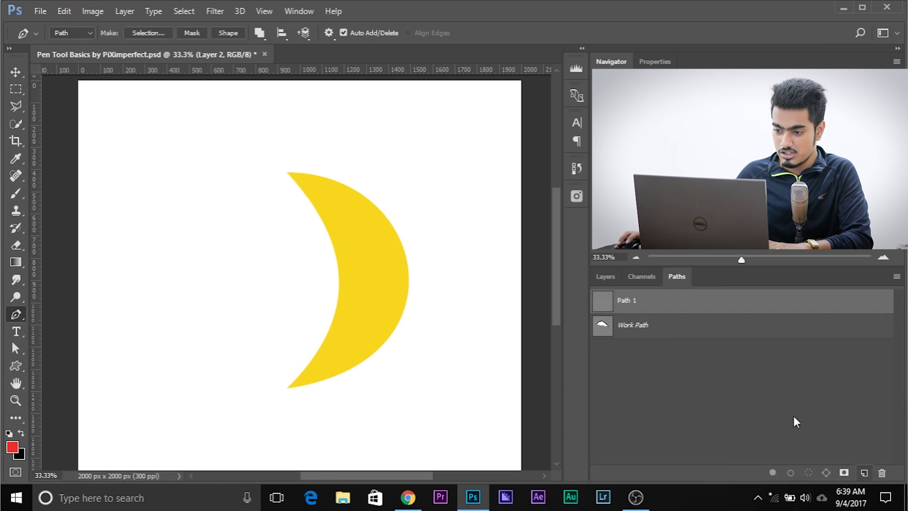
click(79, 316)
click(153, 322)
drag(377, 247, 401, 209)
drag(373, 149, 366, 135)
click(183, 153)
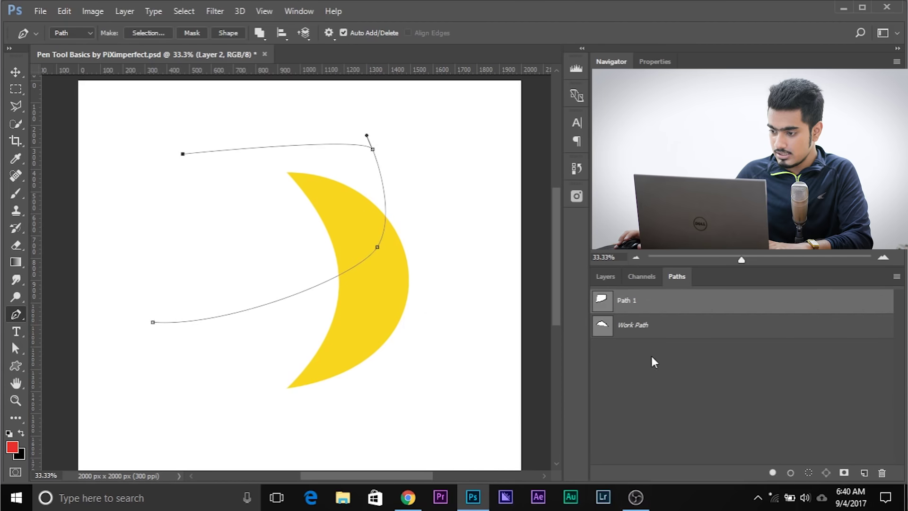
Step: Drag the Work Path and then Path 1 onto the trash to delete them
click(655, 324)
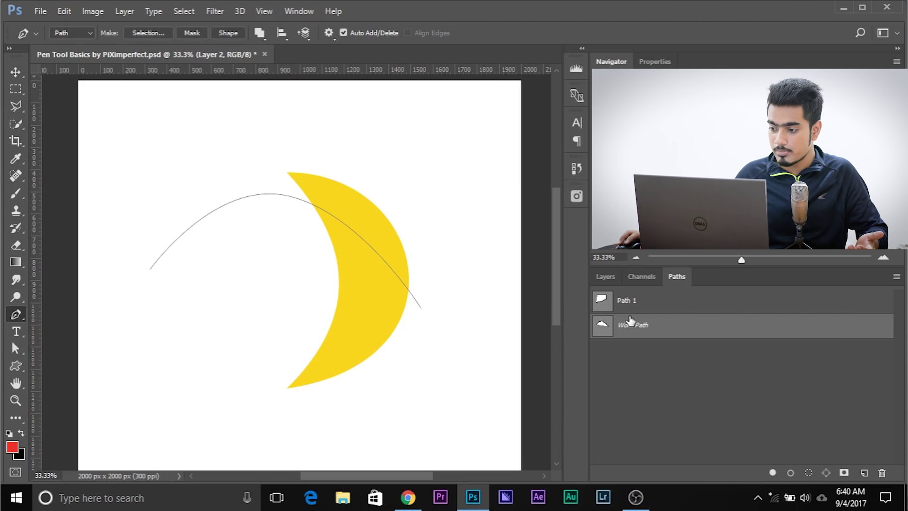
drag(630, 321, 881, 472)
drag(775, 302, 882, 472)
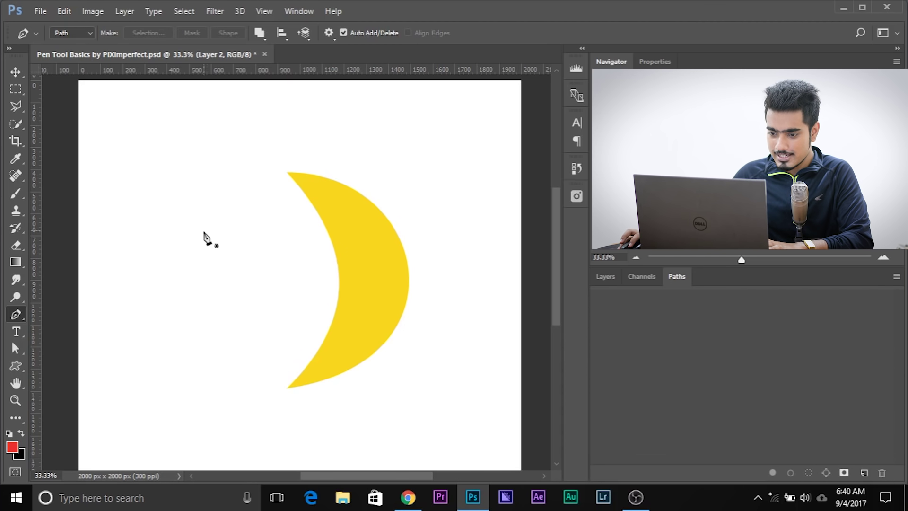
Step: Draw a closed two-anchor leaf path left of the moon and reshape its top anchor's curve
click(195, 278)
drag(307, 167, 409, 140)
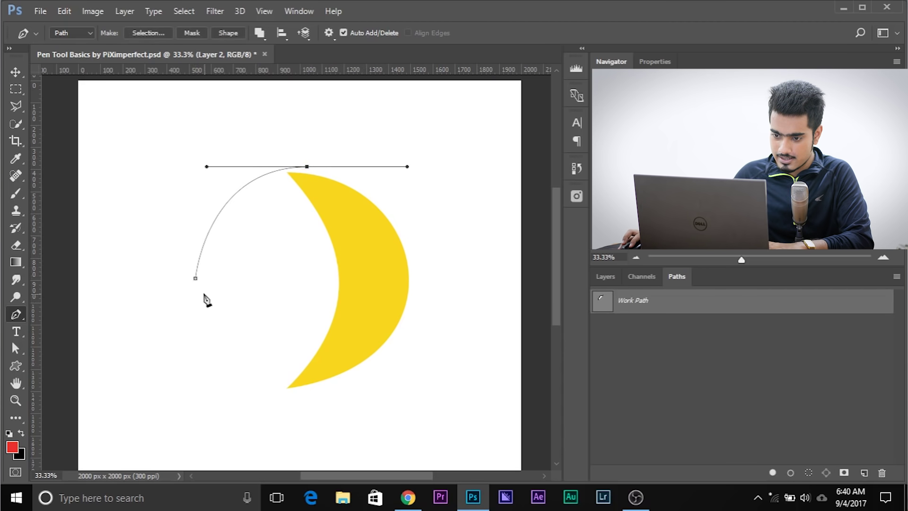
drag(195, 278, 158, 281)
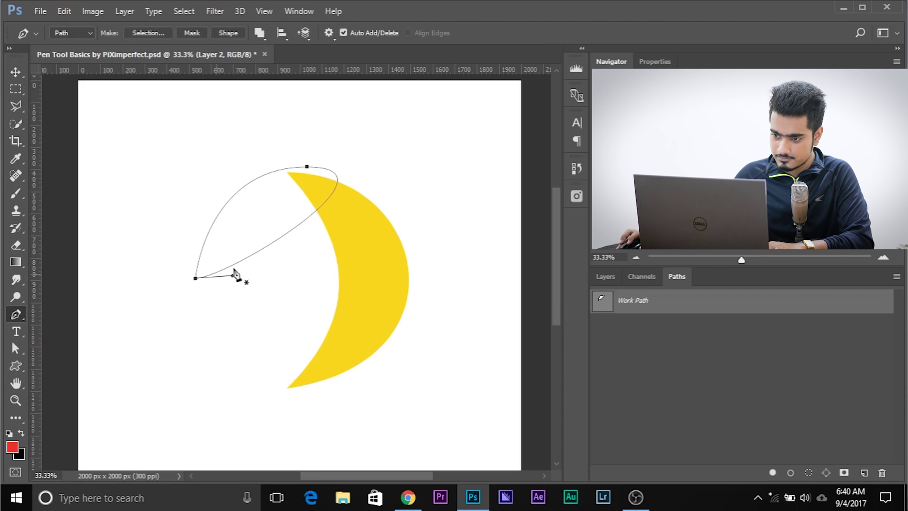
ctrl+click(307, 166)
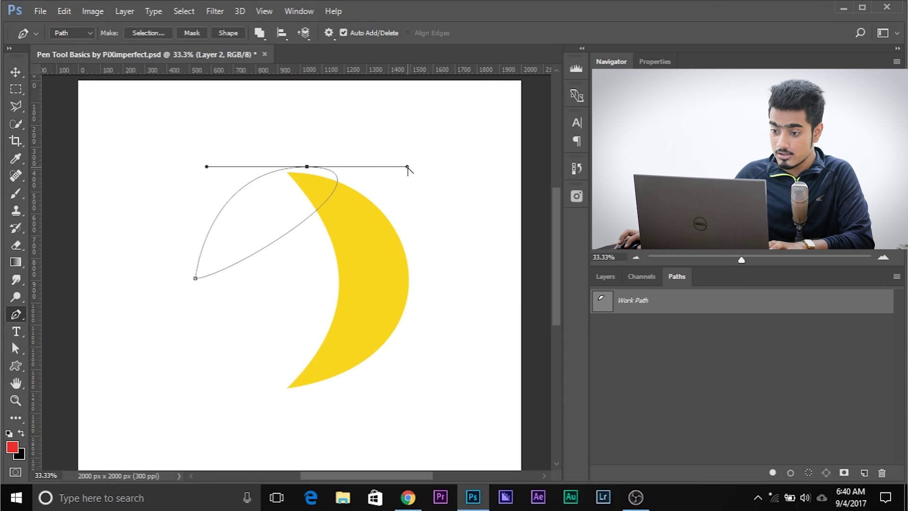
drag(408, 167, 313, 298)
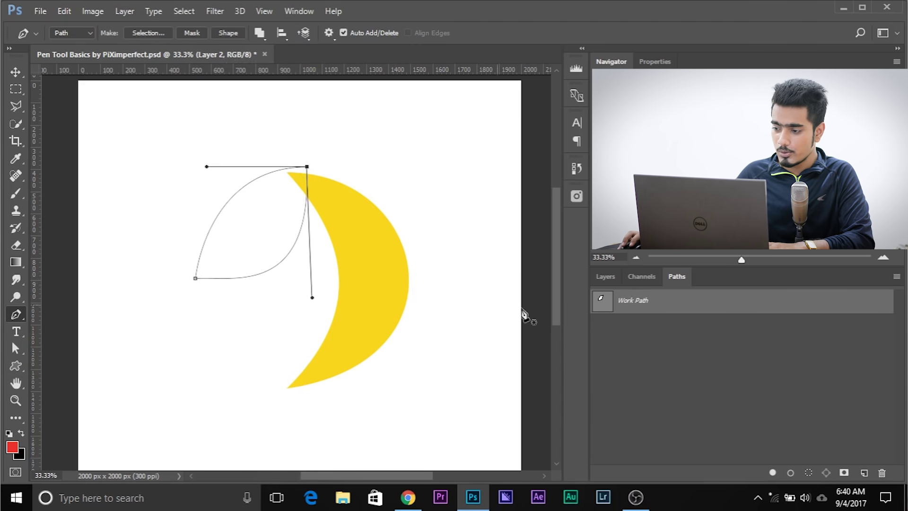
click(604, 279)
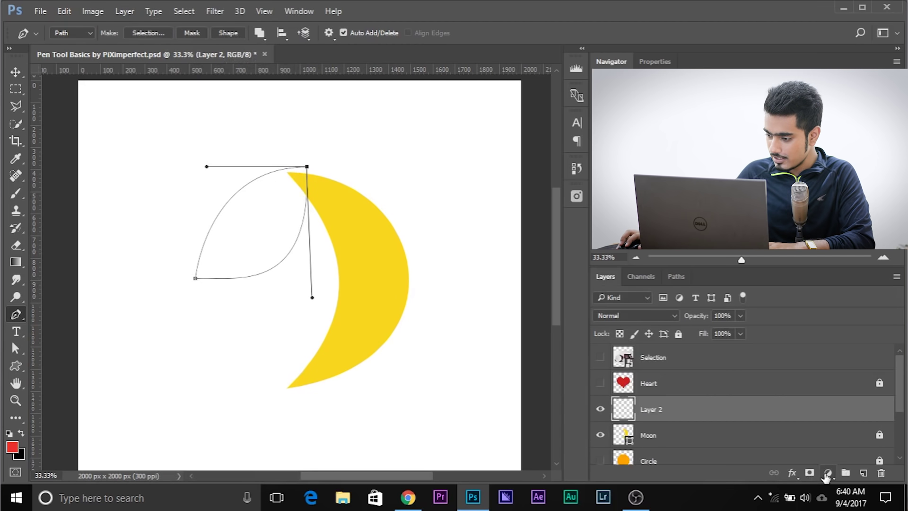
Step: Add a Solid Color fill layer from the leaf path in bright green 66ec31
click(828, 473)
click(775, 213)
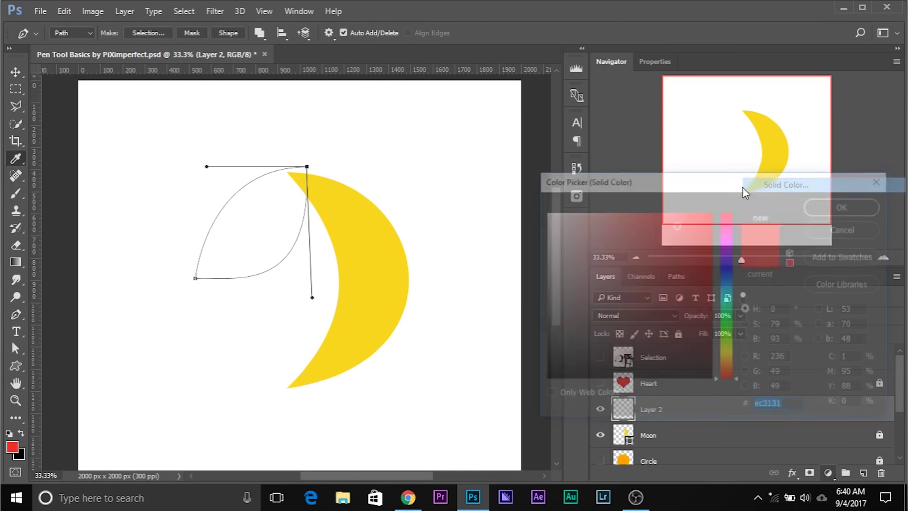
drag(722, 360, 724, 333)
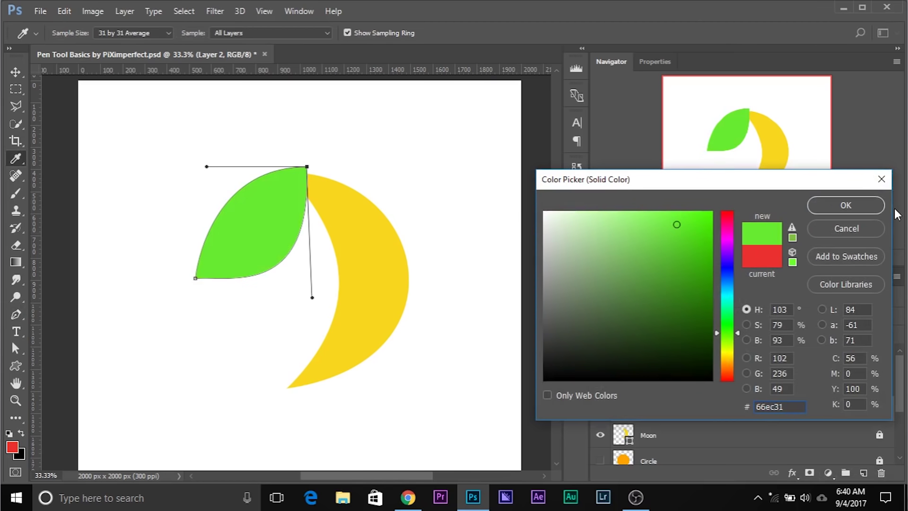
click(853, 205)
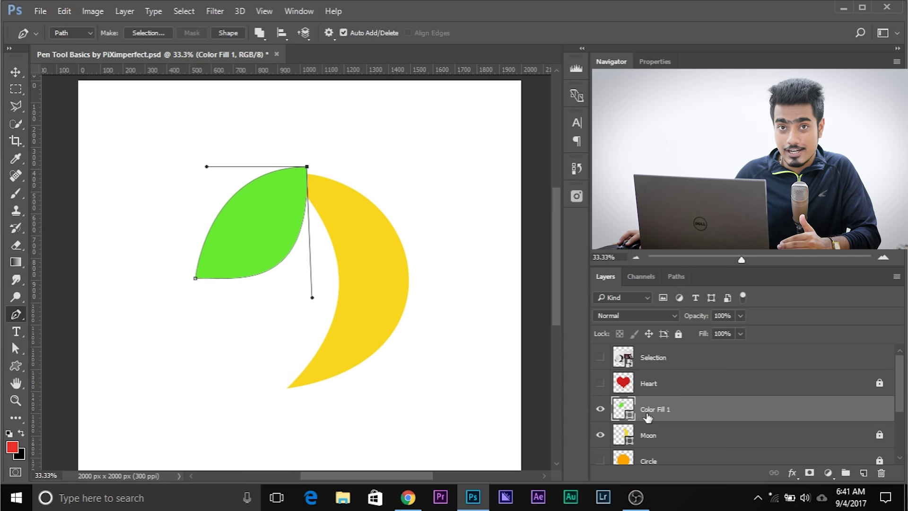
Step: Drag the leftover Work Path onto the Paths panel trash
click(666, 276)
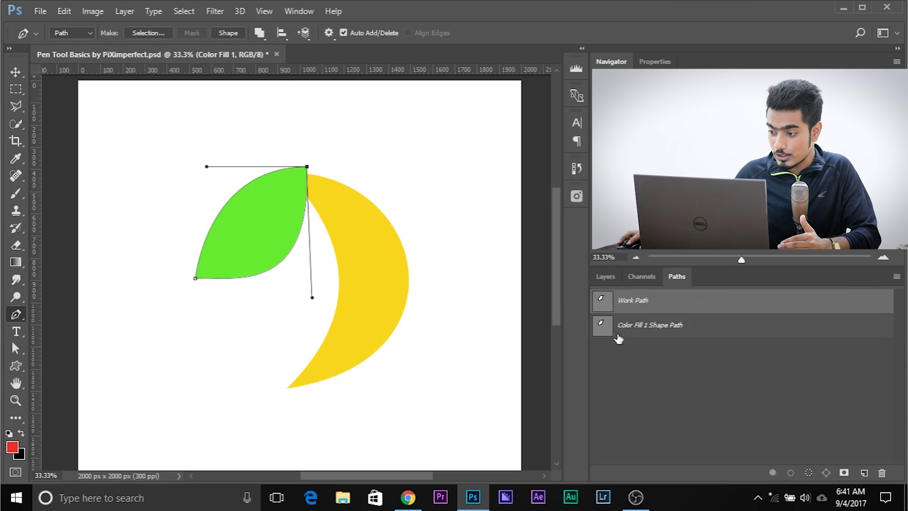
click(656, 331)
drag(655, 305, 880, 471)
Step: Check the Moon layer's shape path, then reselect the Color Fill 1 leaf layer
click(606, 276)
scroll(662, 397, down, 2)
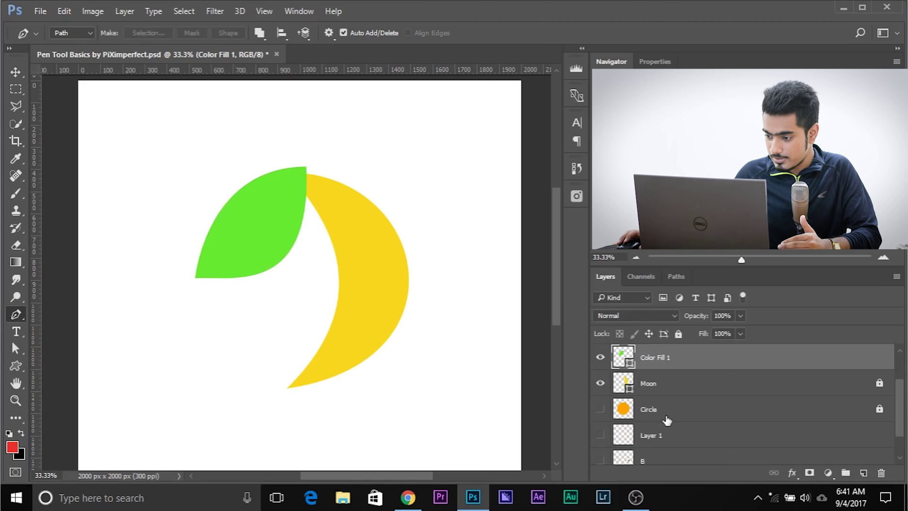
click(636, 387)
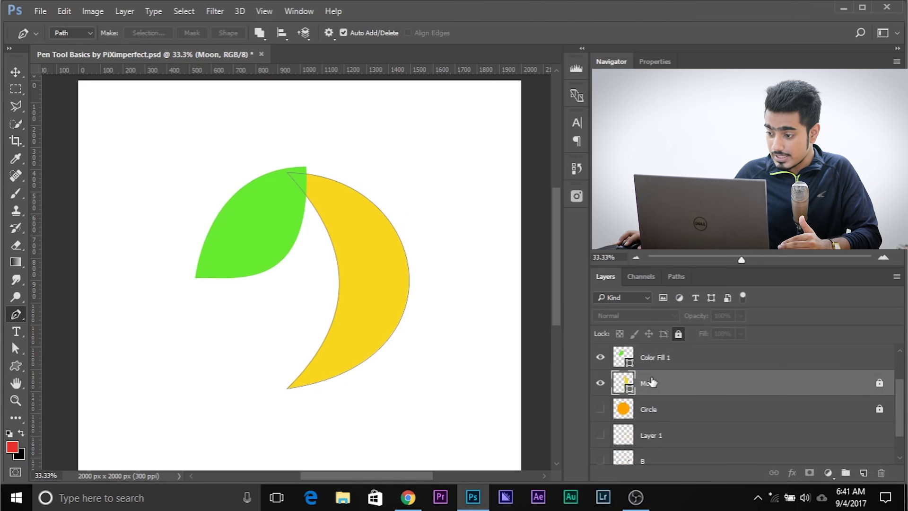
click(680, 280)
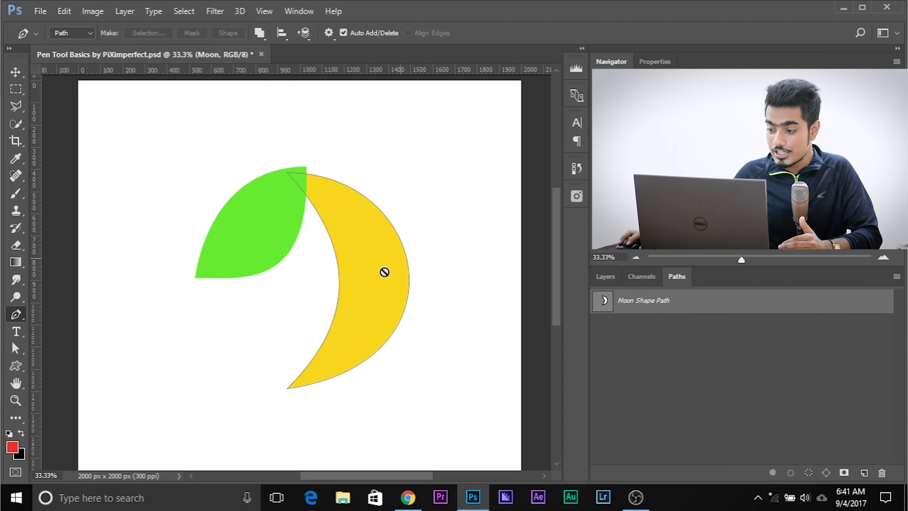
click(612, 281)
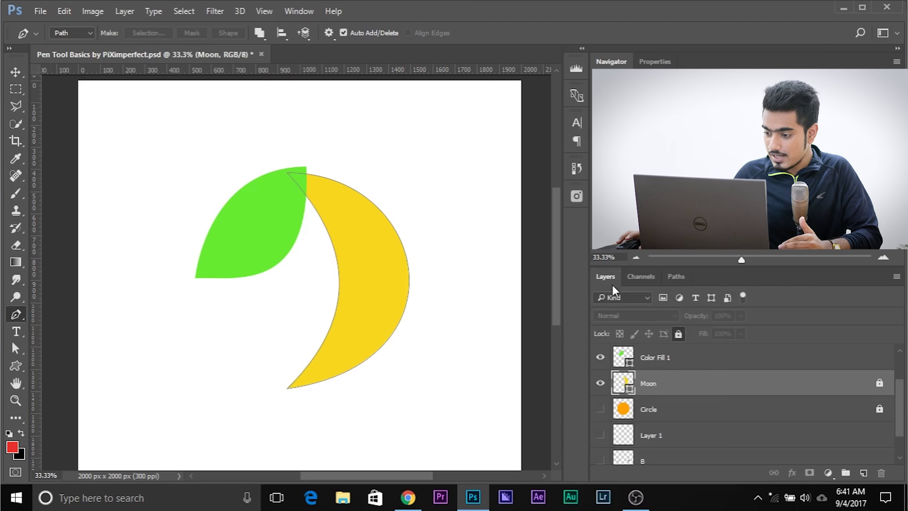
scroll(659, 406, up, 2)
click(672, 412)
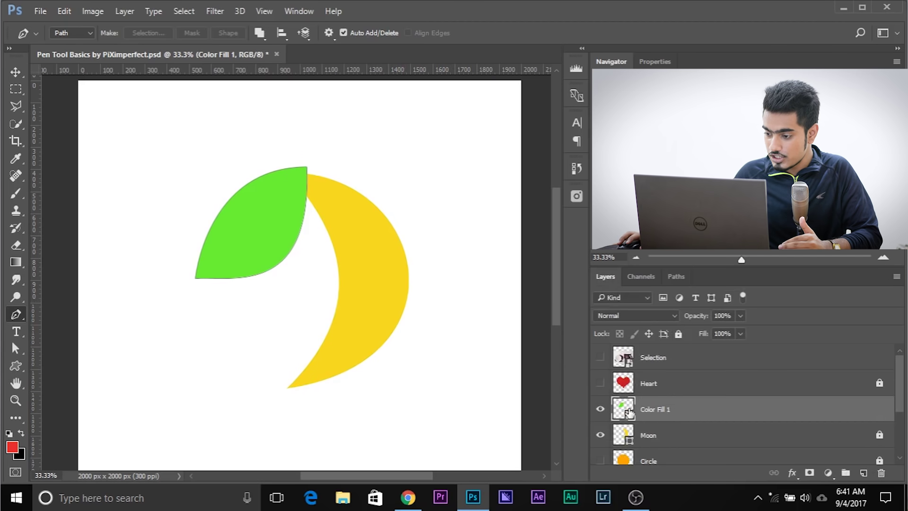
Step: Change the Color Fill 1 leaf colour to hex 33940d
double_click(625, 409)
text(33940d)
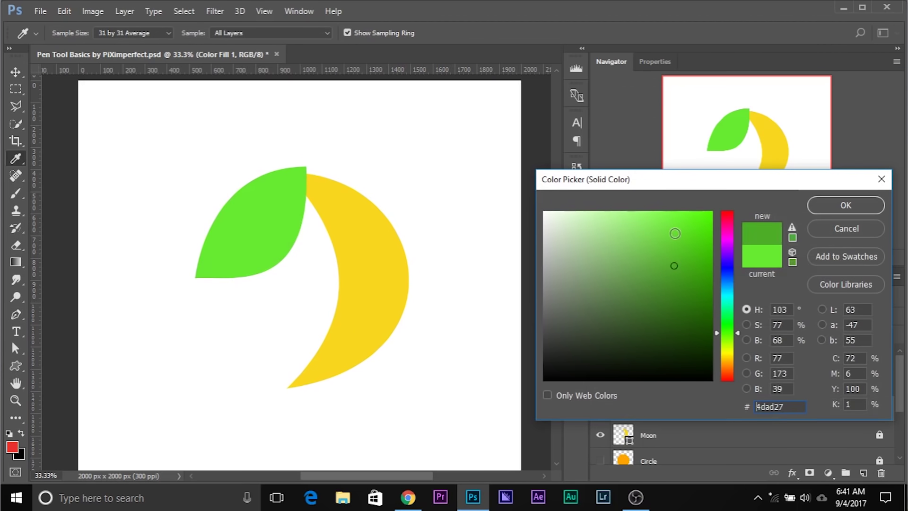
click(860, 200)
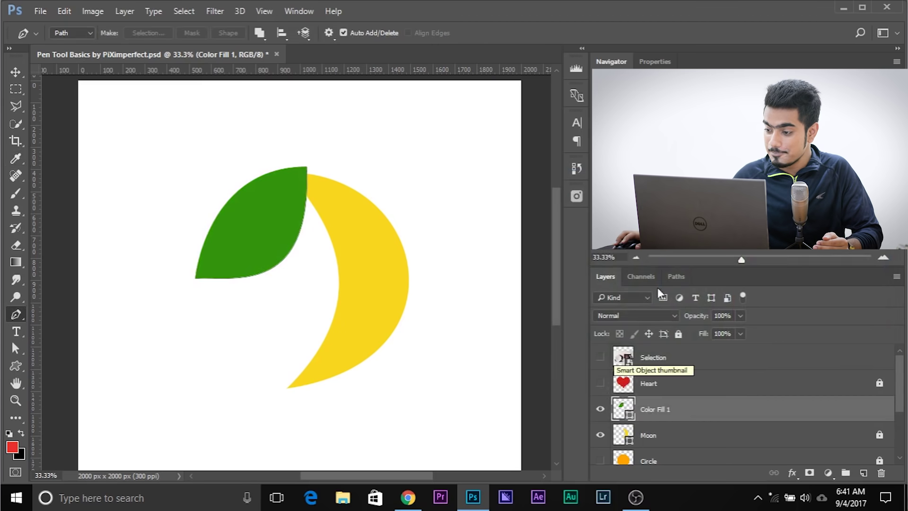
click(674, 276)
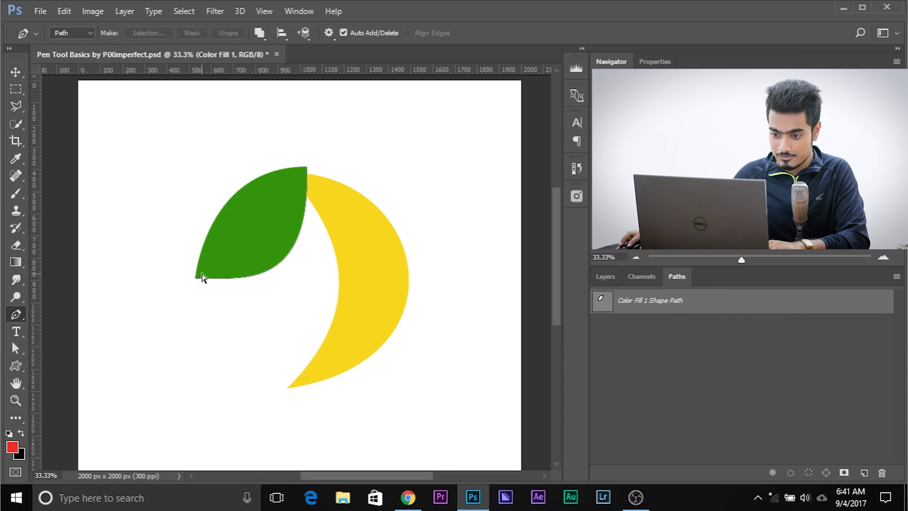
Step: Nudge the leaf's left tip and top anchor, then delete the Color Fill 1 layer
drag(195, 279, 211, 298)
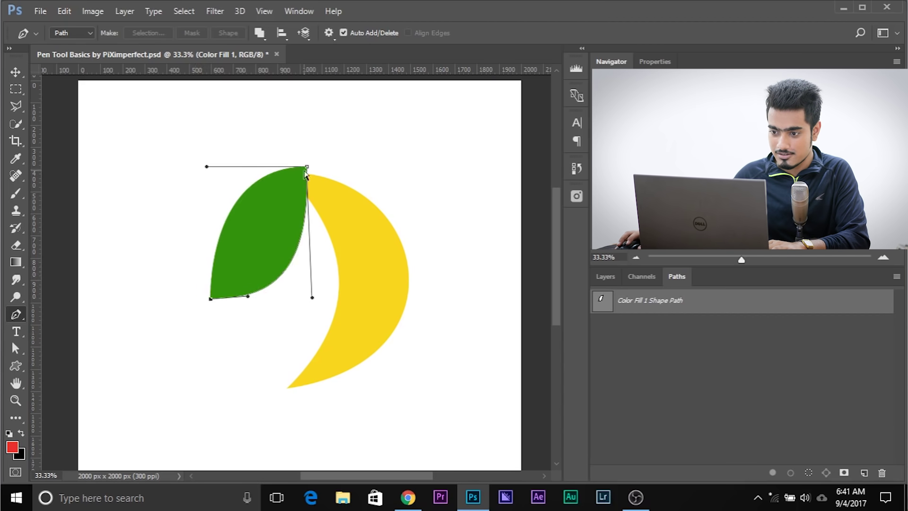
drag(312, 297, 345, 318)
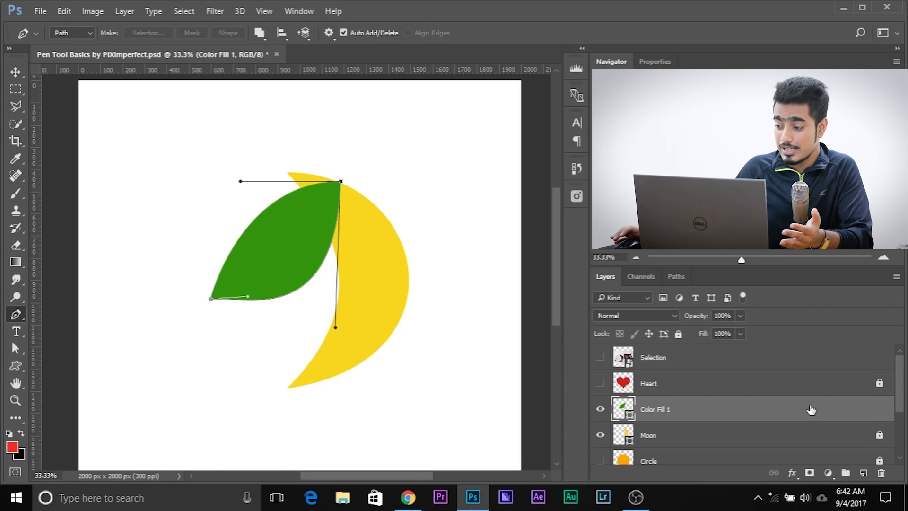
drag(811, 410, 887, 472)
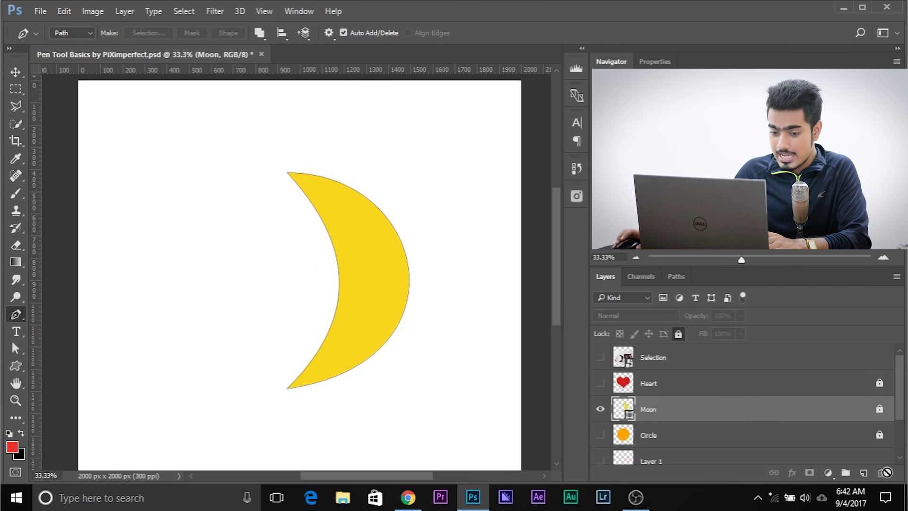
click(79, 35)
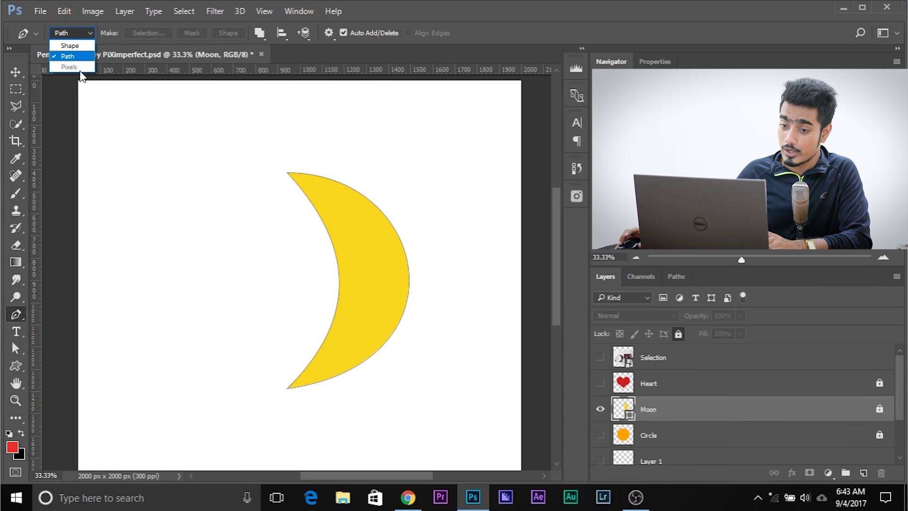
Step: Switch the Pen to Shape mode and draw a pointed yellow shape over the moon's top
click(68, 46)
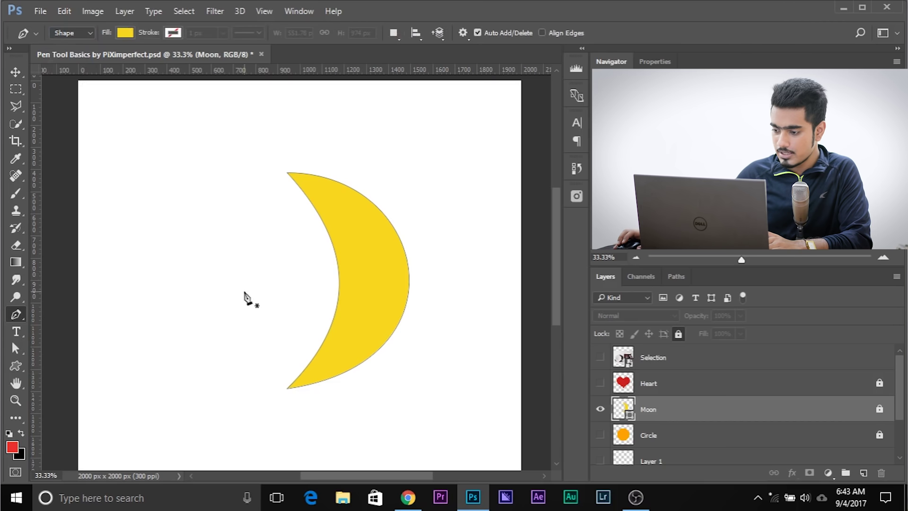
scroll(247, 298, up, 2)
scroll(212, 304, down, 3)
click(189, 293)
drag(266, 169, 333, 144)
click(380, 110)
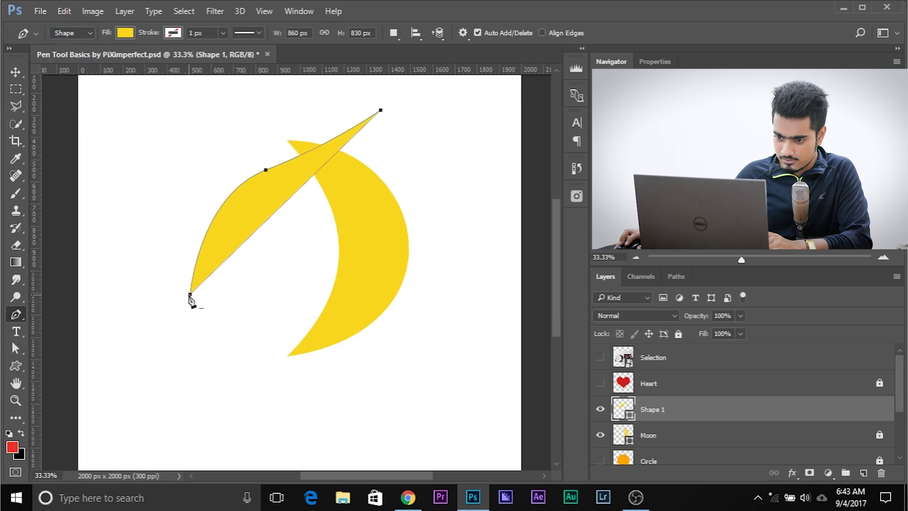
mouse_move(190, 294)
mouse_down()
mouse_move(148, 298)
mouse_move(308, 357)
mouse_move(320, 314)
mouse_up()
Step: Shift the new shape with the Move tool, then undo the misplaced shape
click(16, 74)
drag(259, 168, 217, 205)
key(ctrl+alt+z)
key(ctrl+alt+z)
key(ctrl+alt+z)
key(ctrl+alt+z)
key(ctrl+alt+z)
key(ctrl+alt+z)
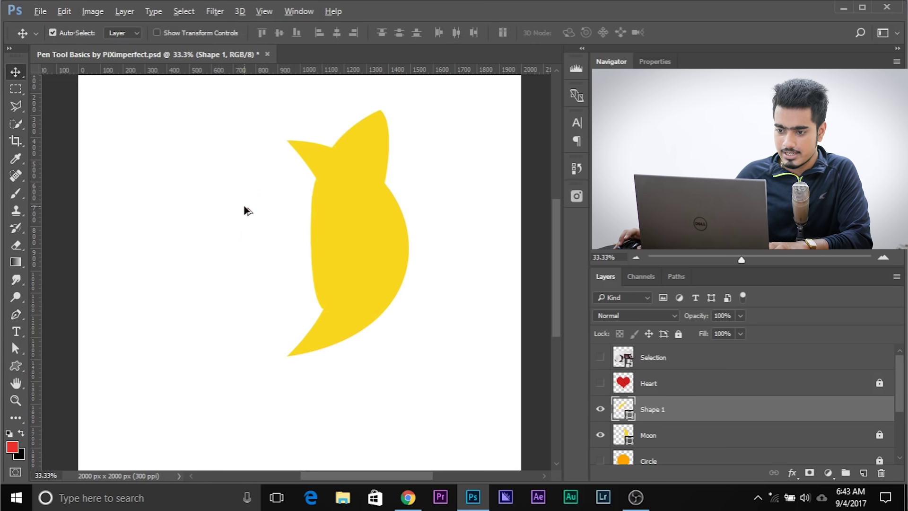
Step: Draw a closed yellow leaf as Shape 1 left of the moon's top tip
click(15, 314)
click(120, 303)
drag(208, 213, 276, 199)
drag(302, 150, 302, 151)
click(121, 304)
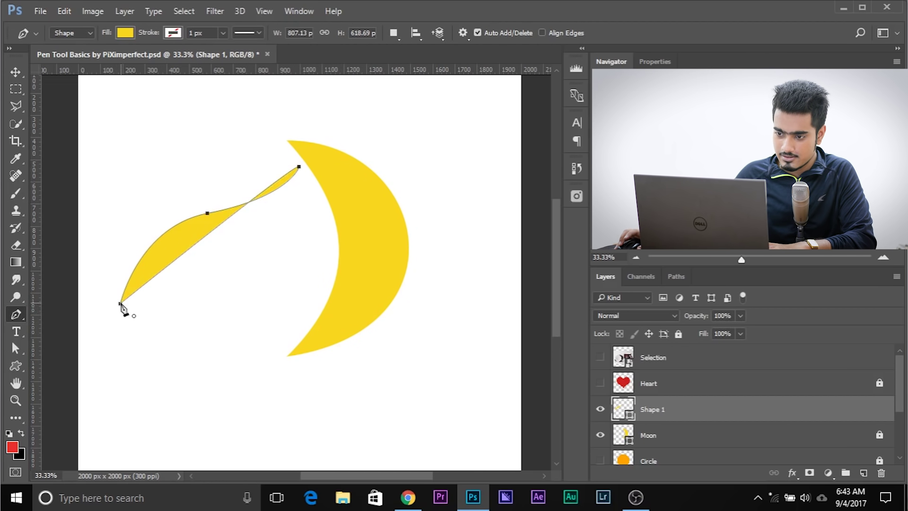
click(121, 307)
drag(121, 307, 189, 227)
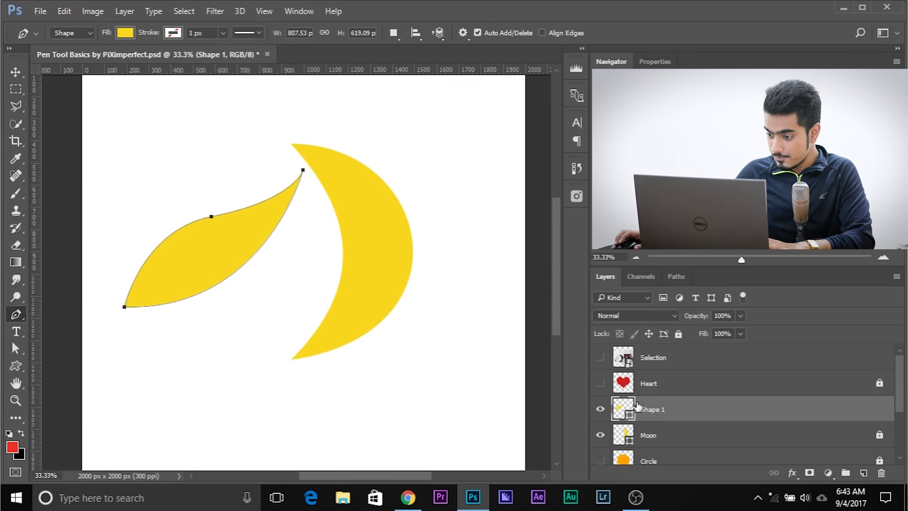
scroll(612, 387, down, 1)
click(676, 276)
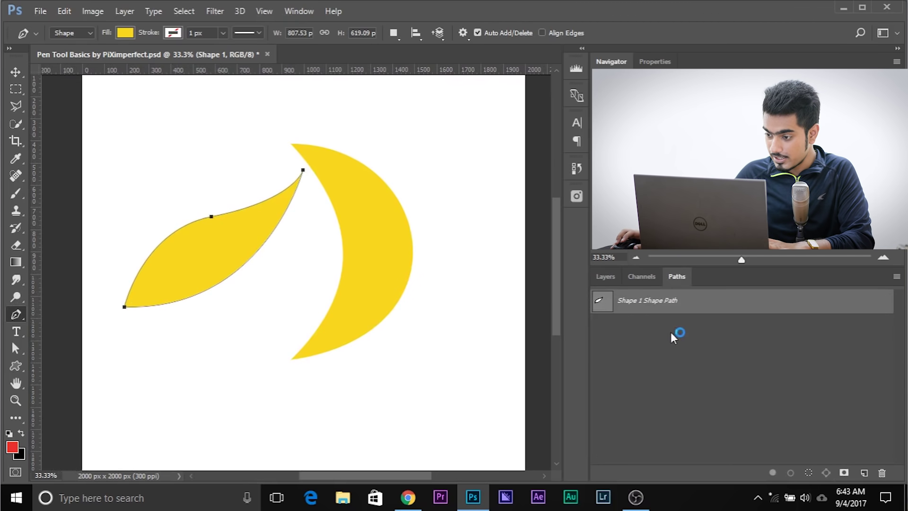
click(606, 276)
double_click(621, 384)
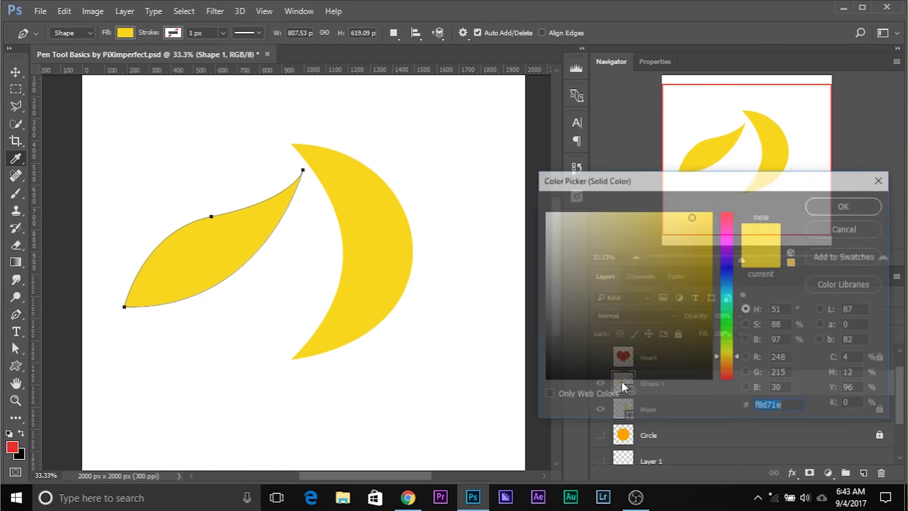
drag(695, 265, 674, 251)
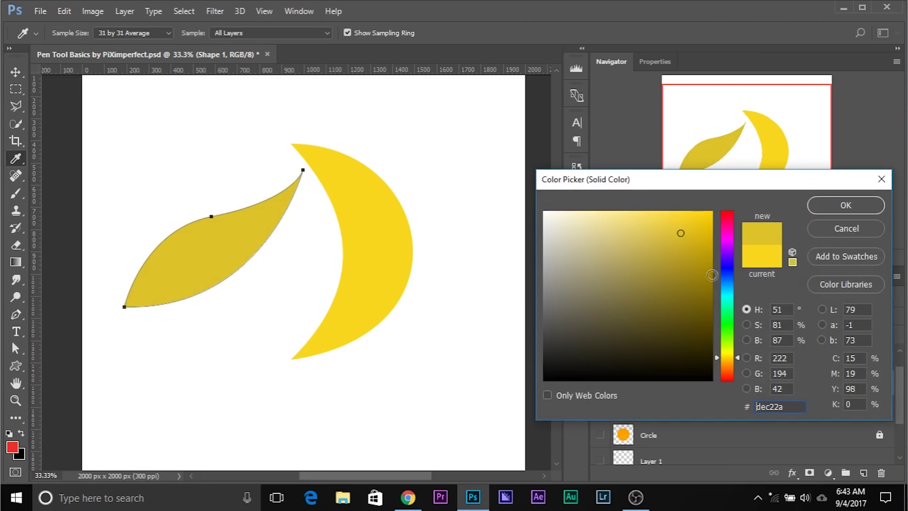
click(826, 224)
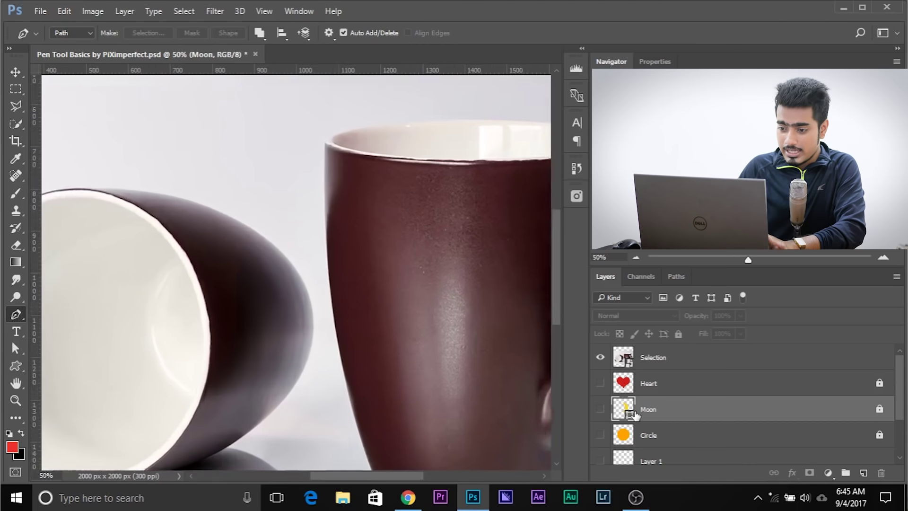
Step: Zoom in on the mug and add a new empty Layer 2 above Moon
key(ctrl+equal)
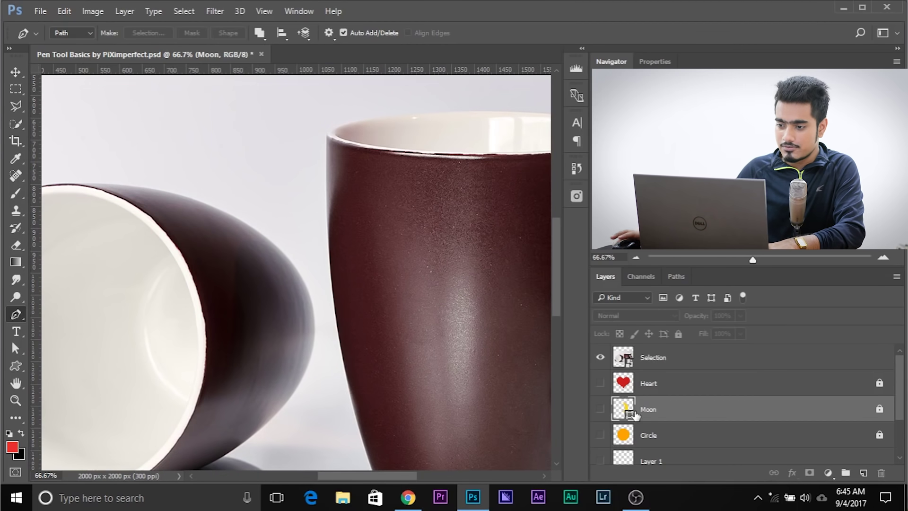
drag(192, 297, 249, 318)
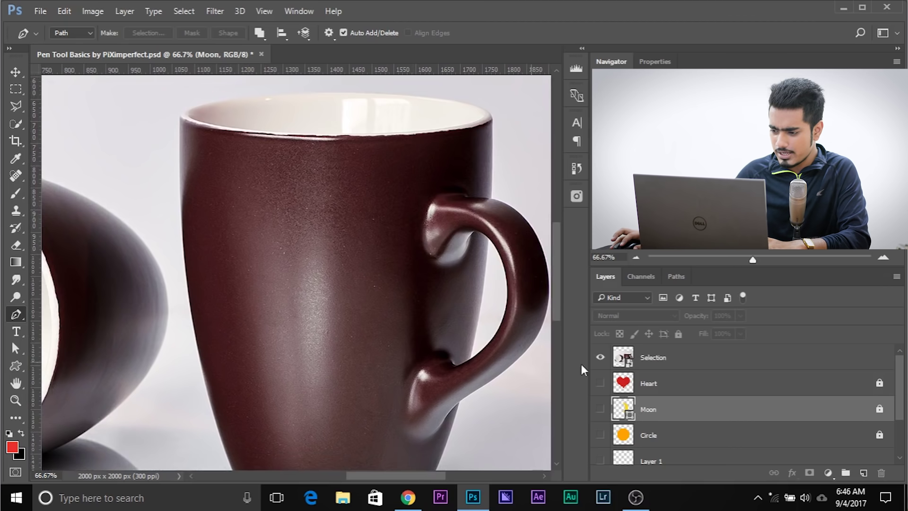
click(863, 475)
Step: Sketch a three-anchor test path on the mug, then undo its last anchor
click(250, 308)
drag(413, 174, 435, 167)
click(406, 262)
right_click(349, 258)
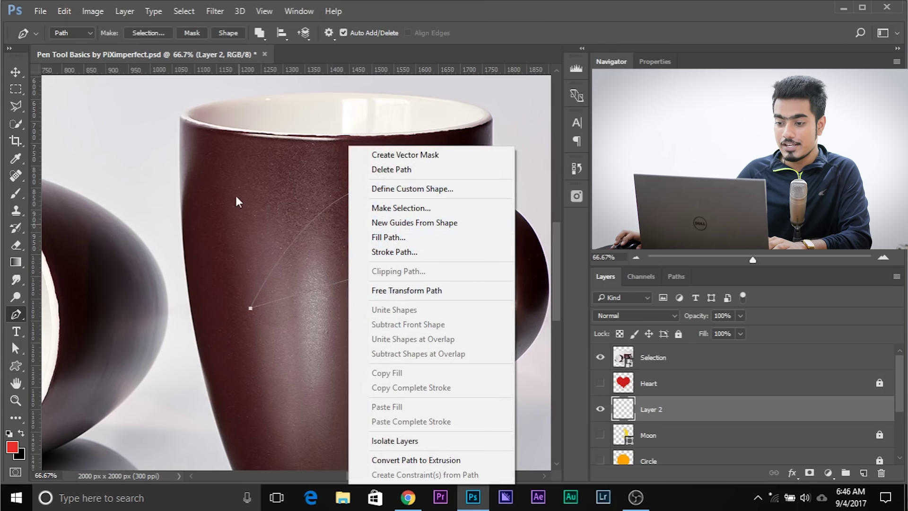
click(464, 17)
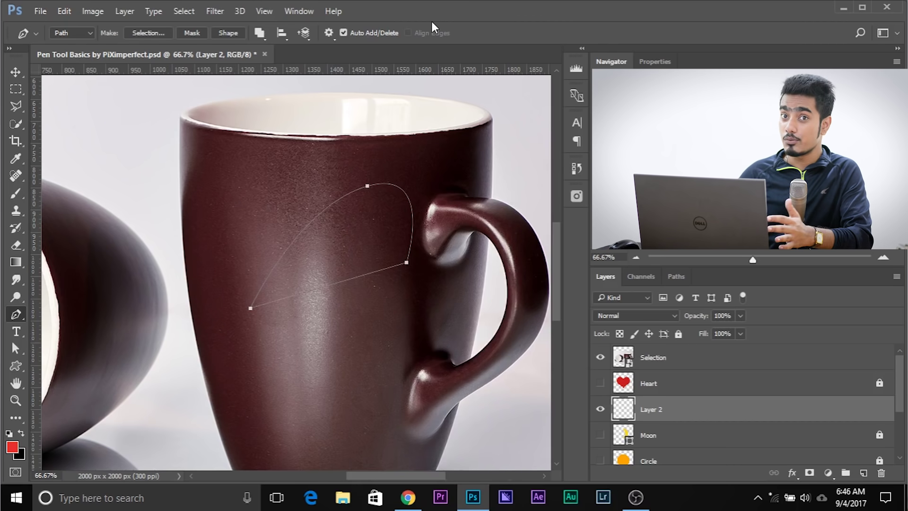
key(ctrl+z)
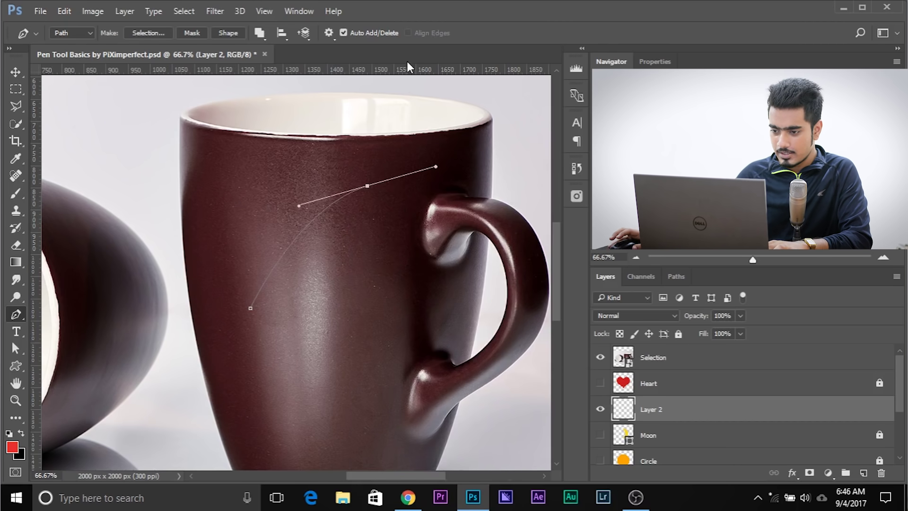
drag(314, 193, 314, 263)
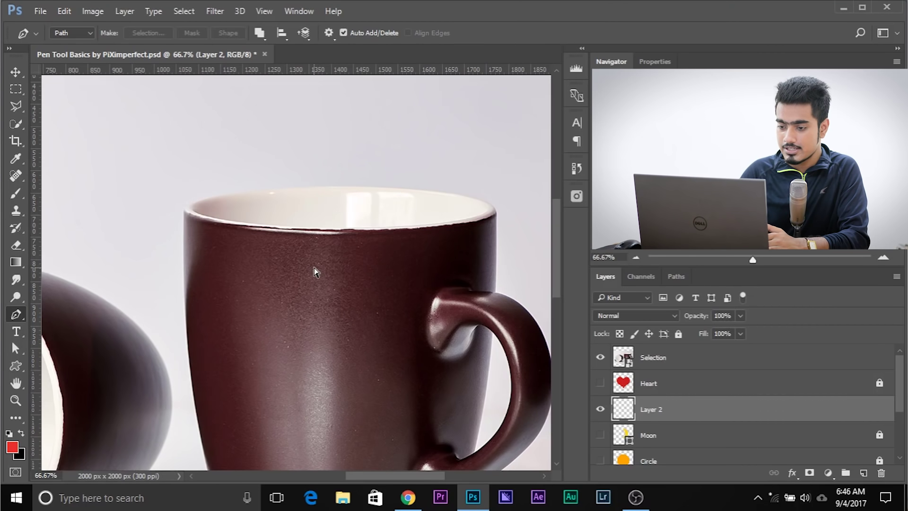
Step: Trace anchors up the mug's left edge and along its rim
scroll(314, 269, up, 1)
drag(187, 331, 192, 205)
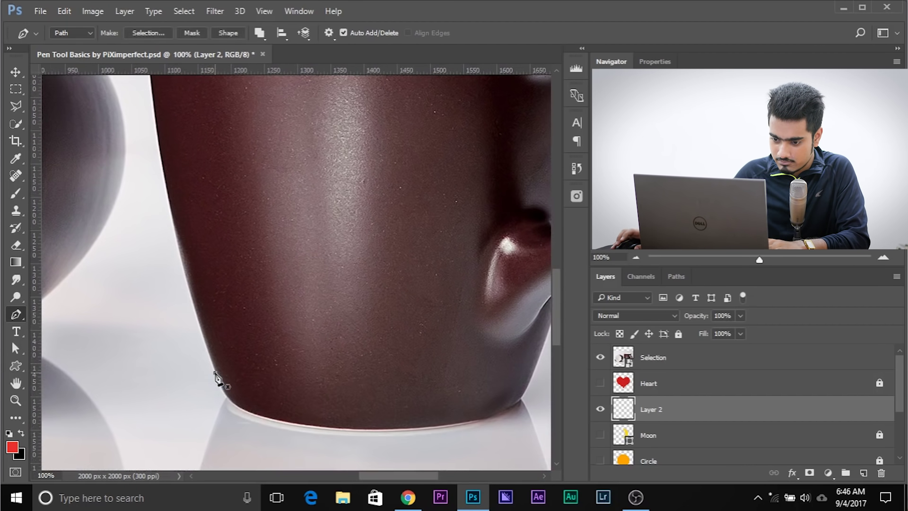
drag(276, 367, 294, 459)
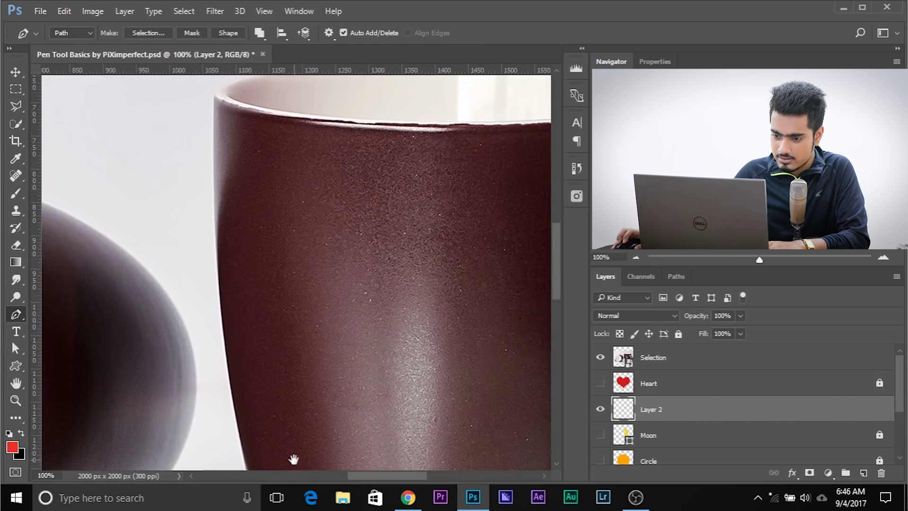
click(222, 303)
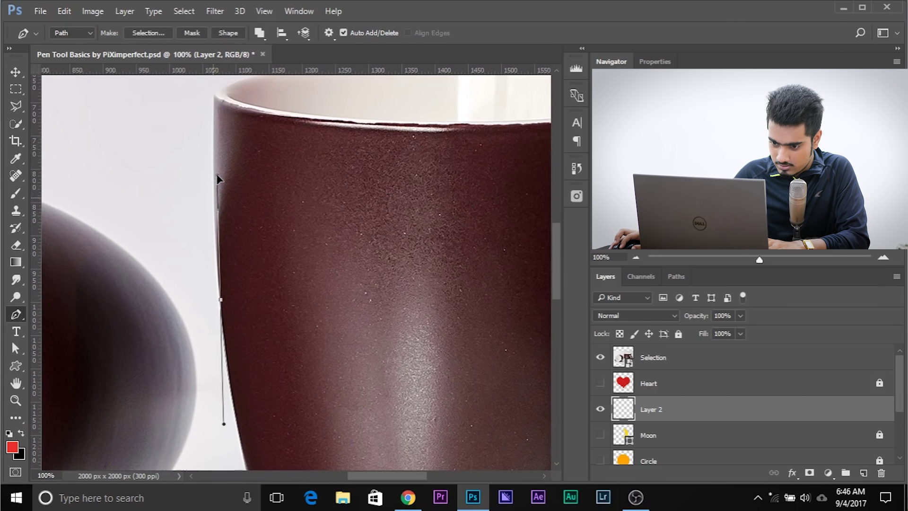
drag(212, 179, 211, 300)
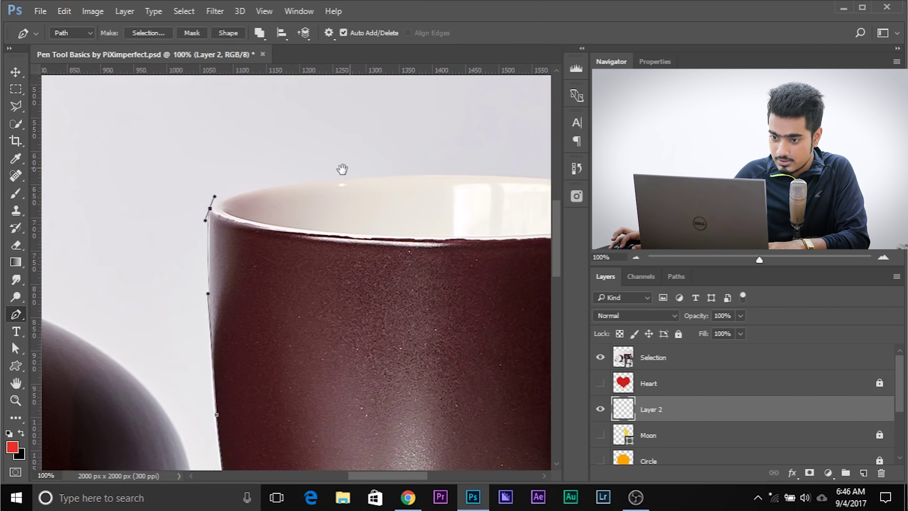
drag(351, 167, 233, 200)
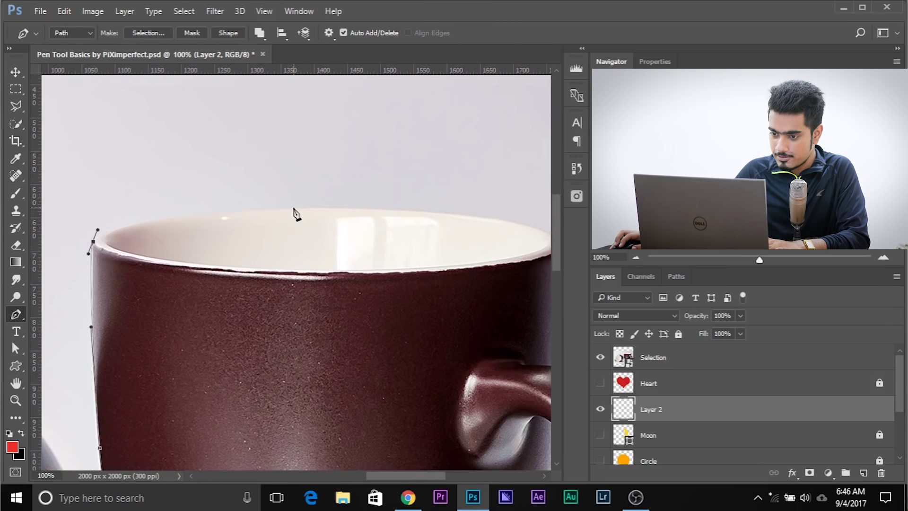
drag(476, 221, 285, 181)
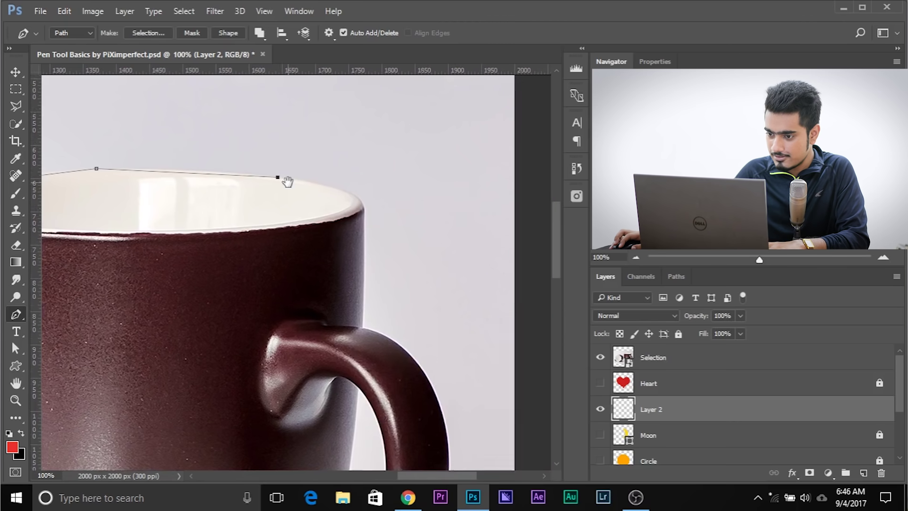
Step: Anchor the path at the handle joint, handle's outer edge and the mug's base corners
drag(365, 336, 348, 261)
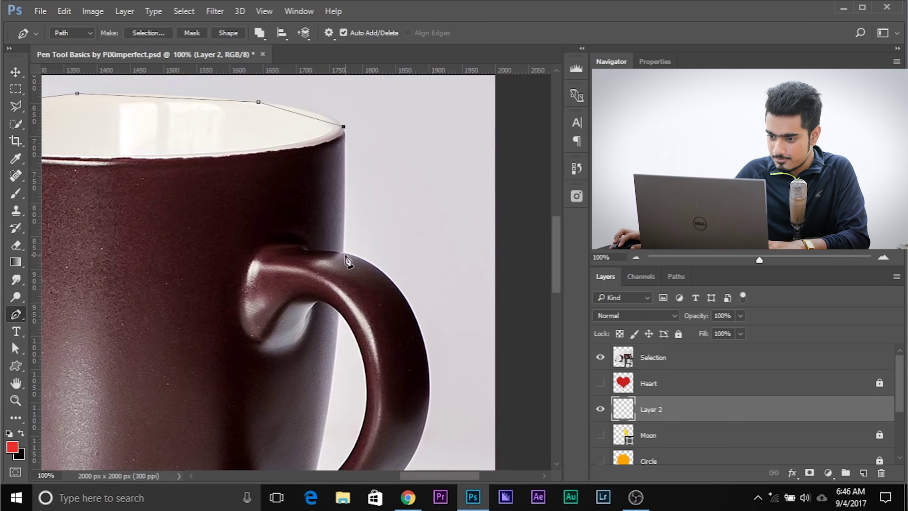
click(342, 253)
scroll(357, 238, down, 5)
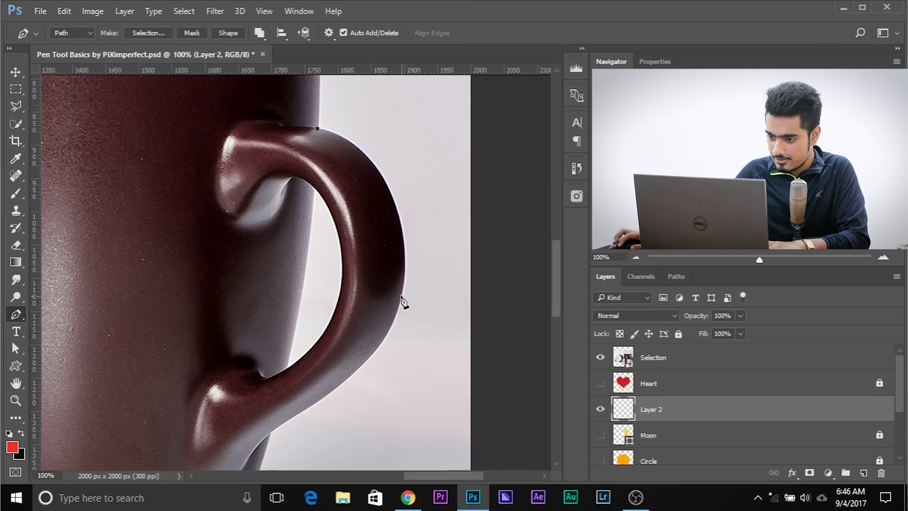
click(401, 298)
scroll(341, 156, up, 4)
scroll(209, 390, down, 9)
drag(208, 389, 221, 329)
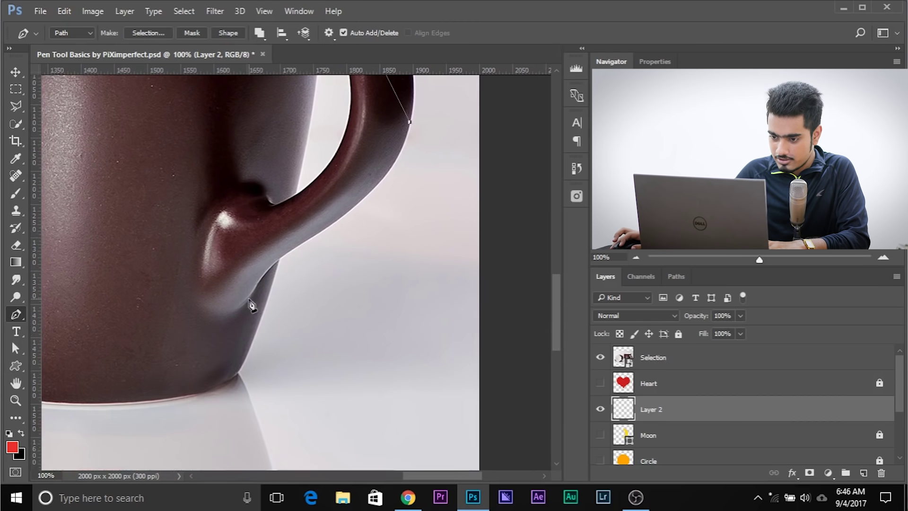
click(238, 370)
scroll(332, 365, left, 5)
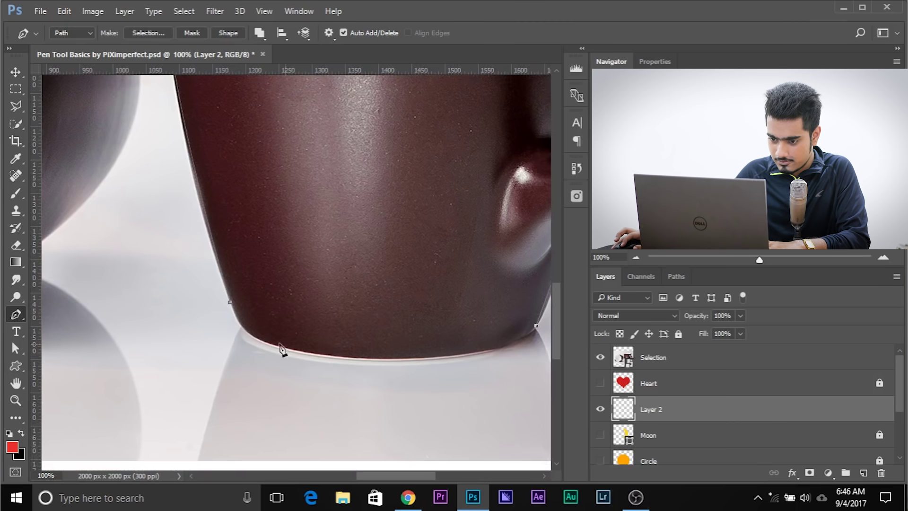
click(241, 326)
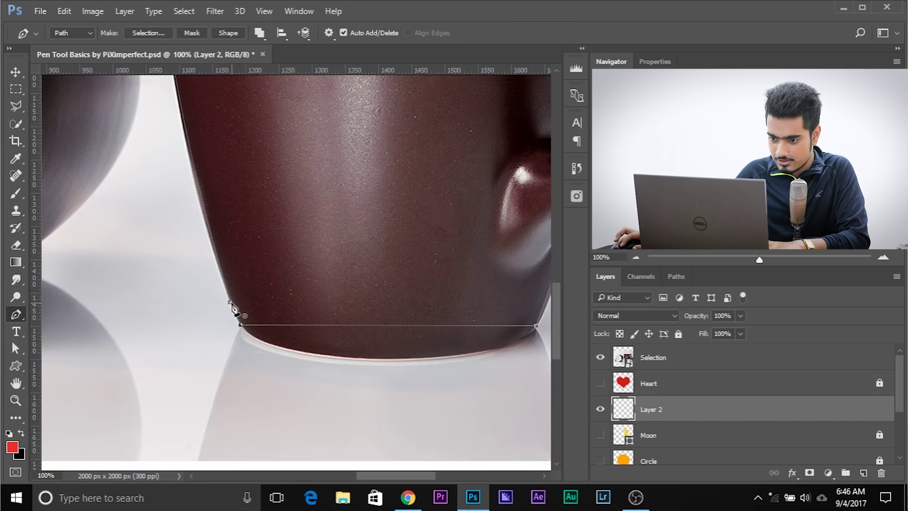
Step: Add two rim anchors, then curve the path around the handle's joint and outer edge
drag(317, 201, 170, 336)
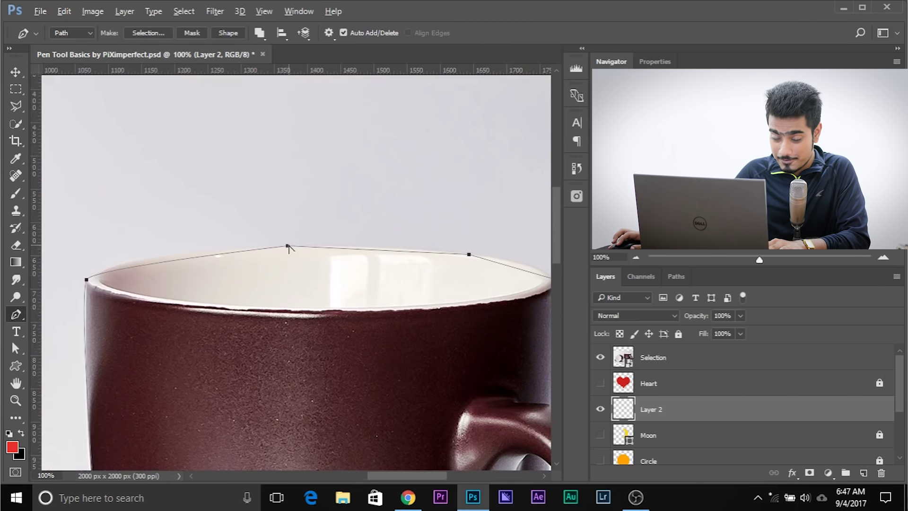
click(211, 248)
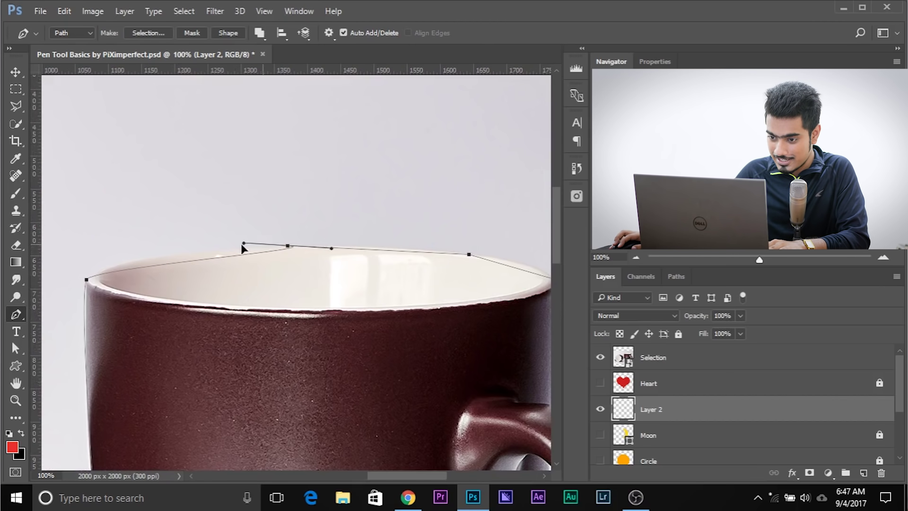
click(364, 243)
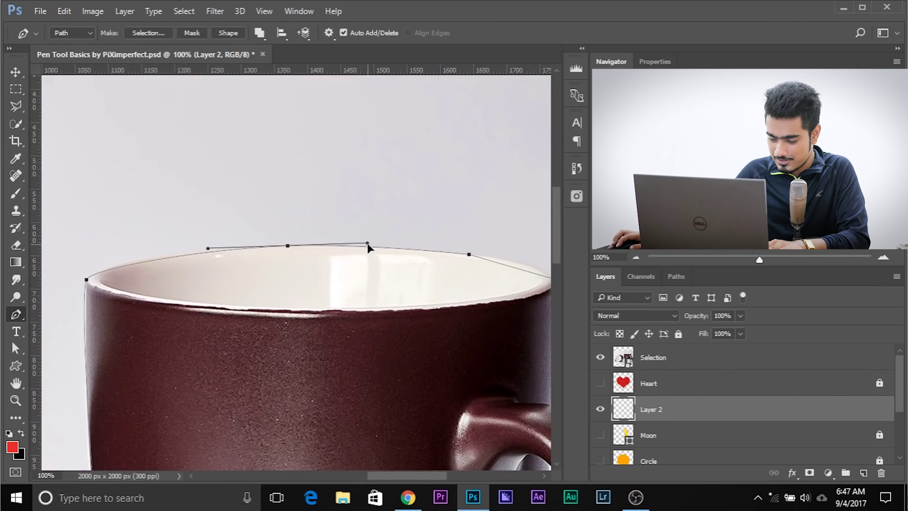
drag(412, 262, 288, 255)
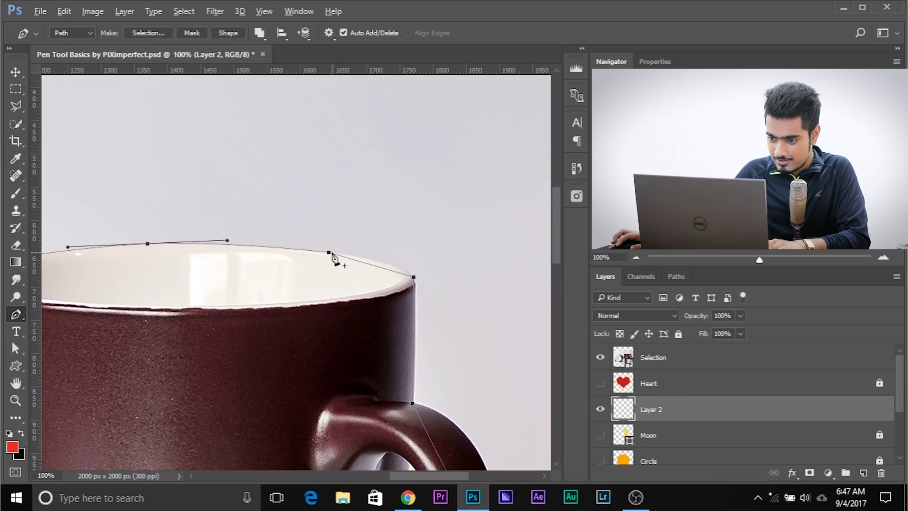
drag(406, 295, 294, 269)
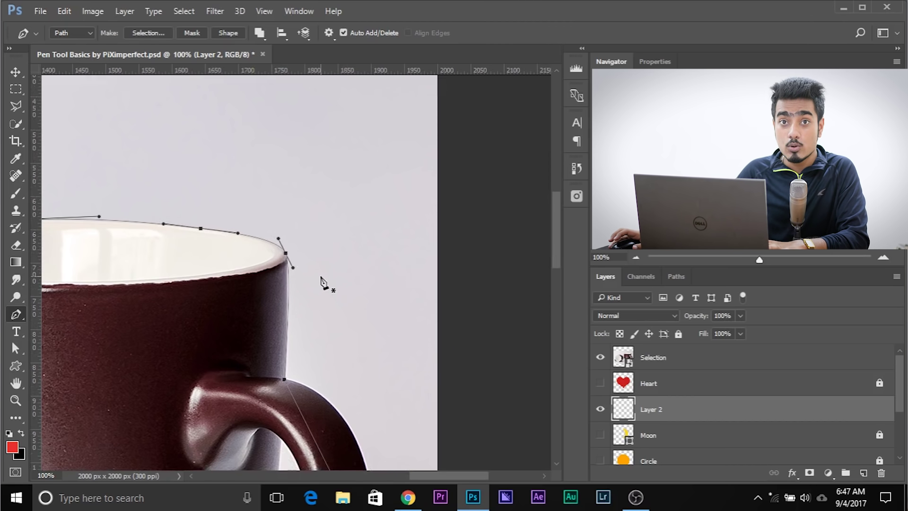
mouse_move(281, 274)
mouse_down()
mouse_move(503, 156)
mouse_move(311, 164)
mouse_move(266, 273)
mouse_up()
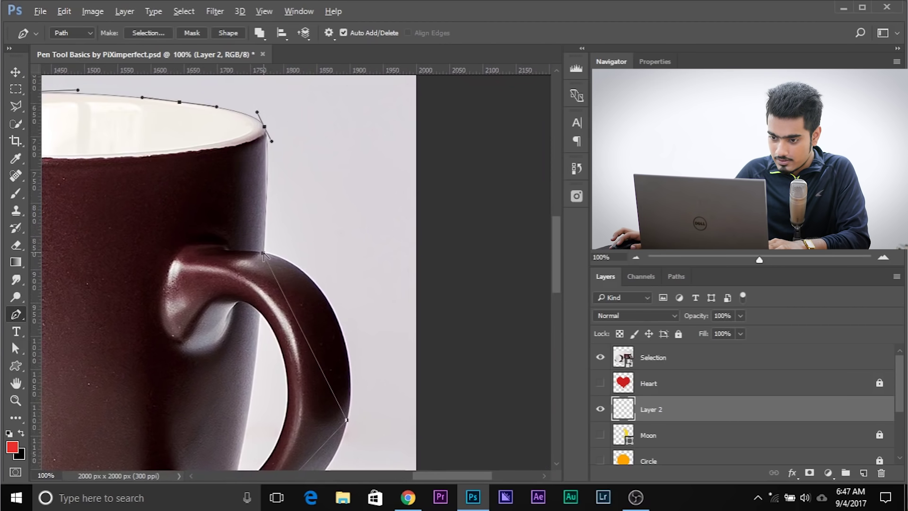
drag(263, 252, 285, 297)
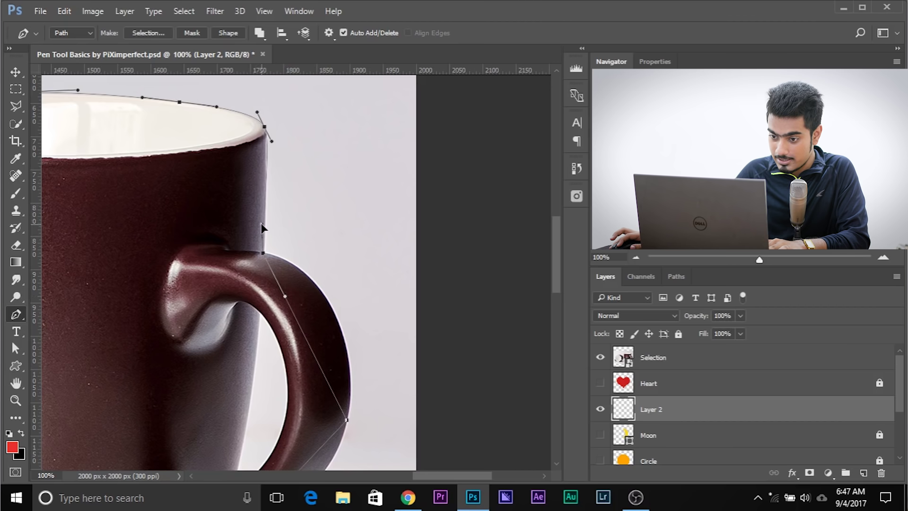
drag(287, 299, 382, 279)
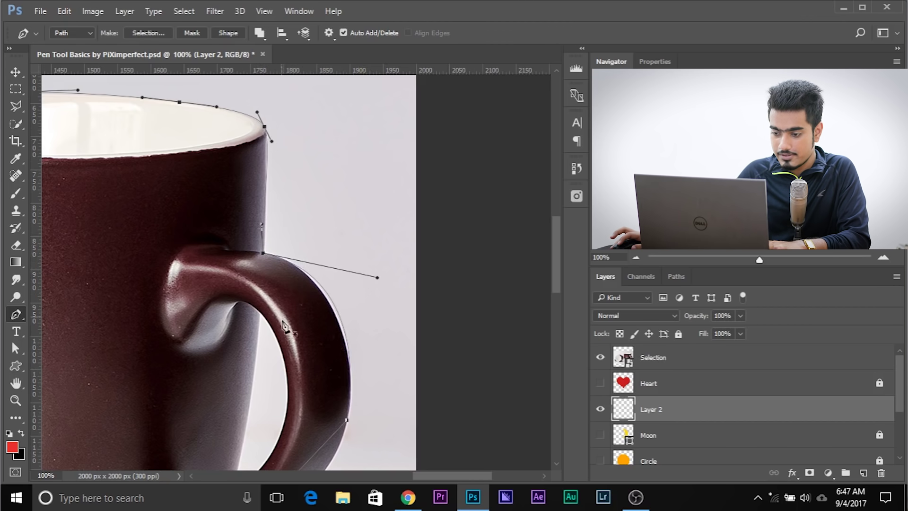
scroll(283, 305, down, 3)
drag(336, 301, 325, 357)
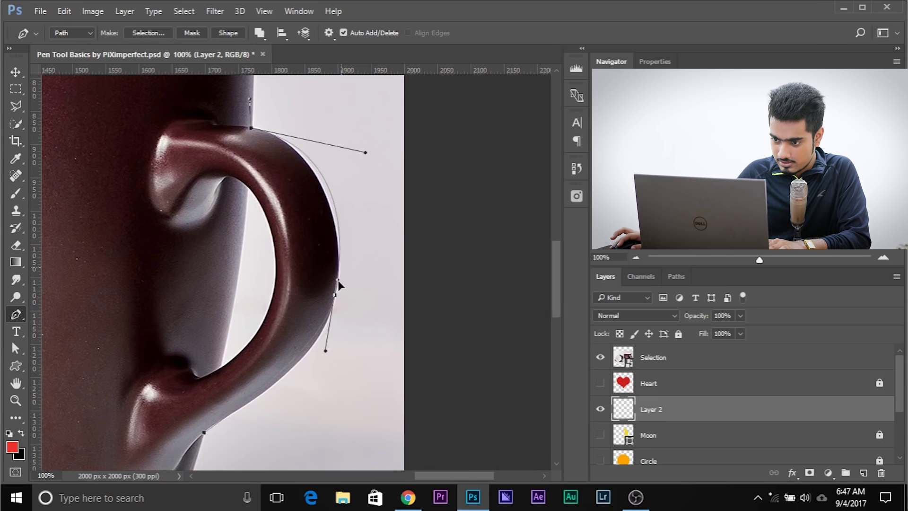
scroll(325, 293, down, 3)
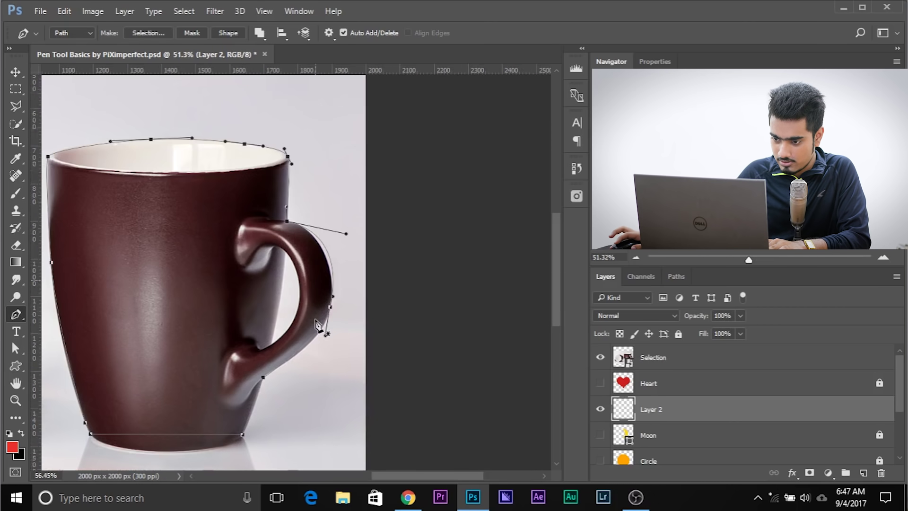
Step: Convert the traced mug path into a selection with a feather radius of 0
scroll(325, 284, up, 5)
drag(314, 330, 237, 369)
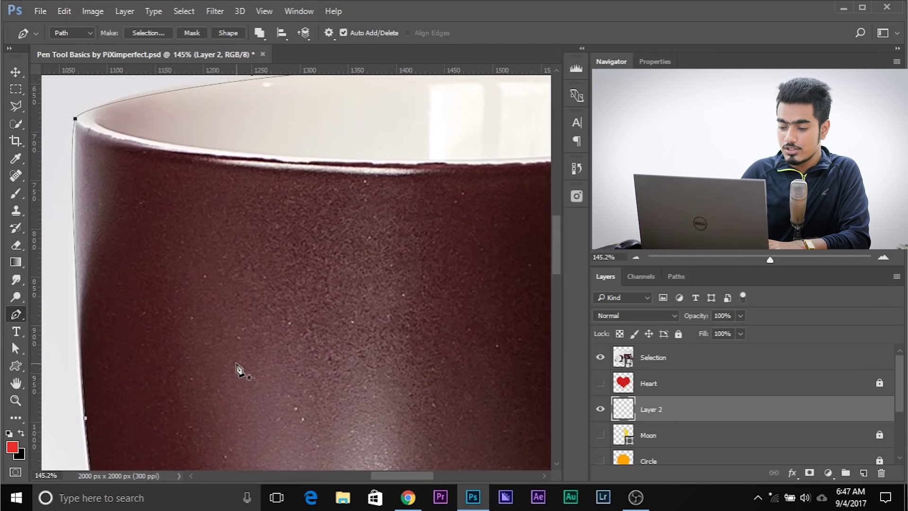
scroll(237, 369, down, 3)
scroll(237, 368, up, 1)
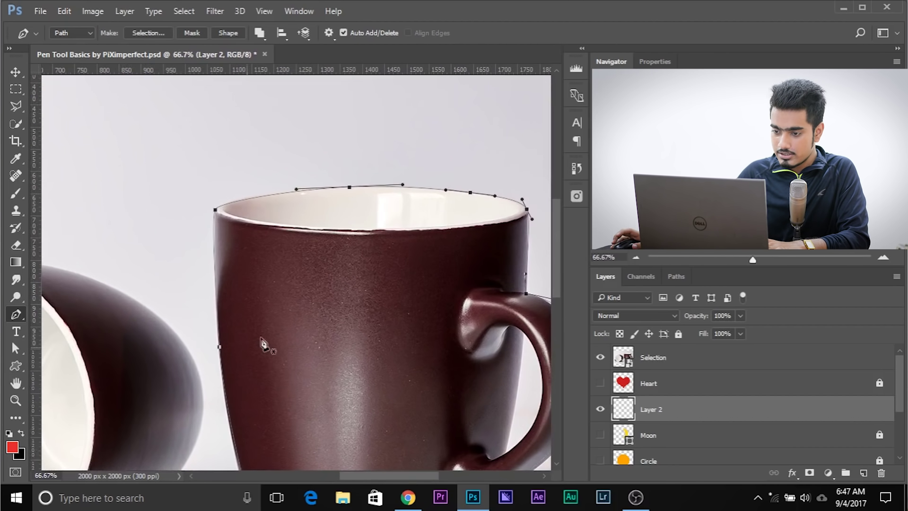
right_click(363, 237)
click(398, 212)
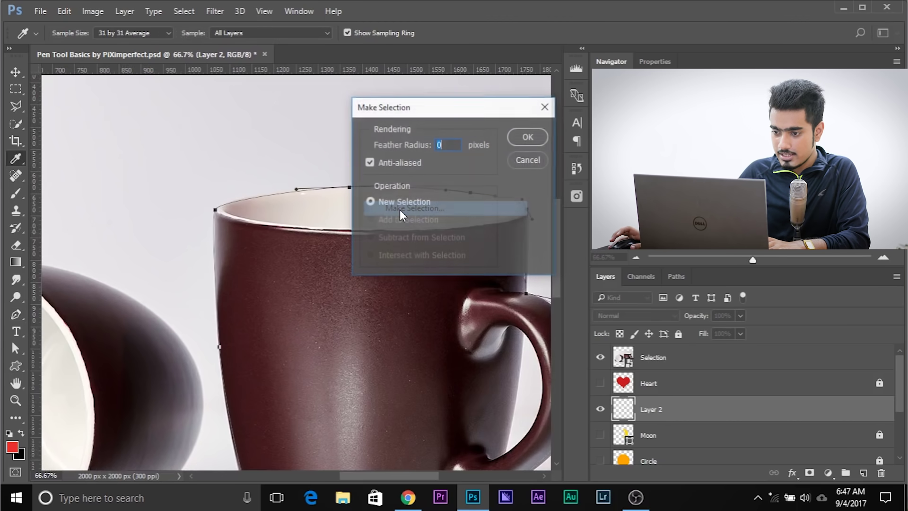
click(519, 138)
Step: Add a layer mask to the Selection layer so only the mug remains visible
drag(371, 279, 258, 267)
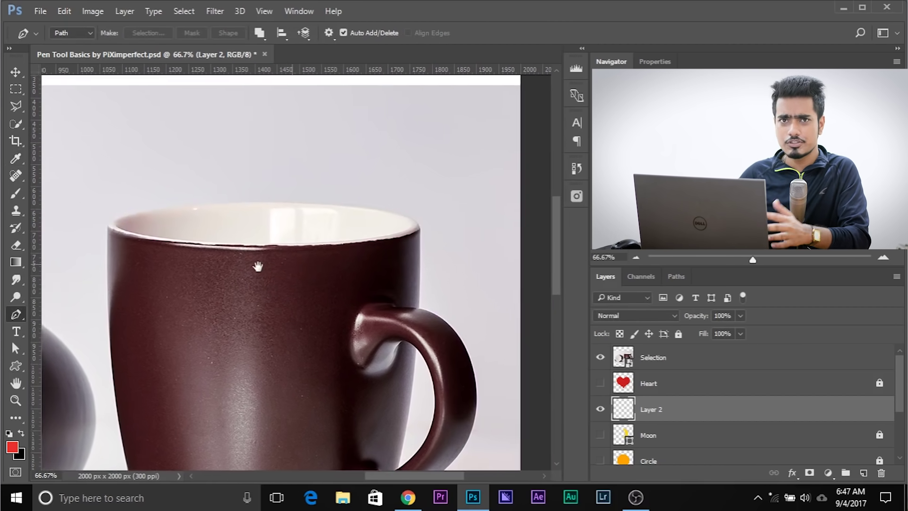
scroll(393, 379, up, 2)
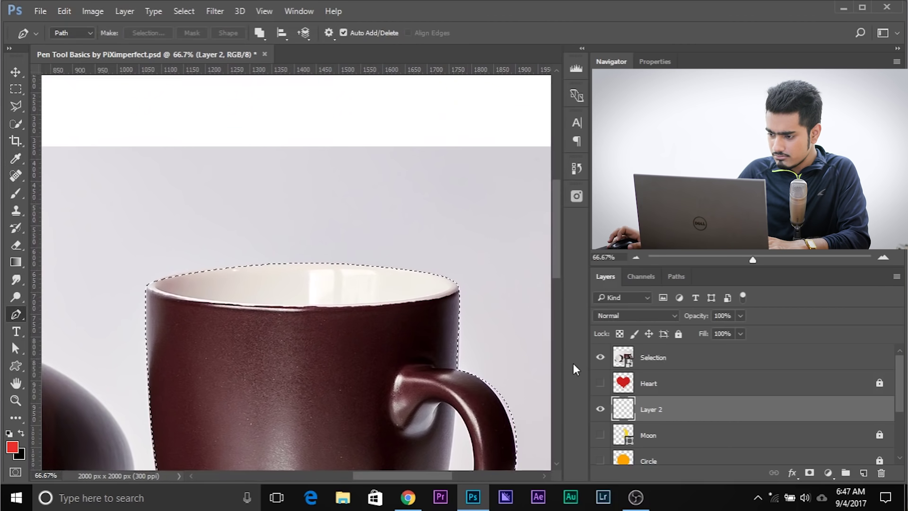
click(654, 358)
scroll(757, 416, down, 2)
scroll(757, 416, up, 2)
click(810, 472)
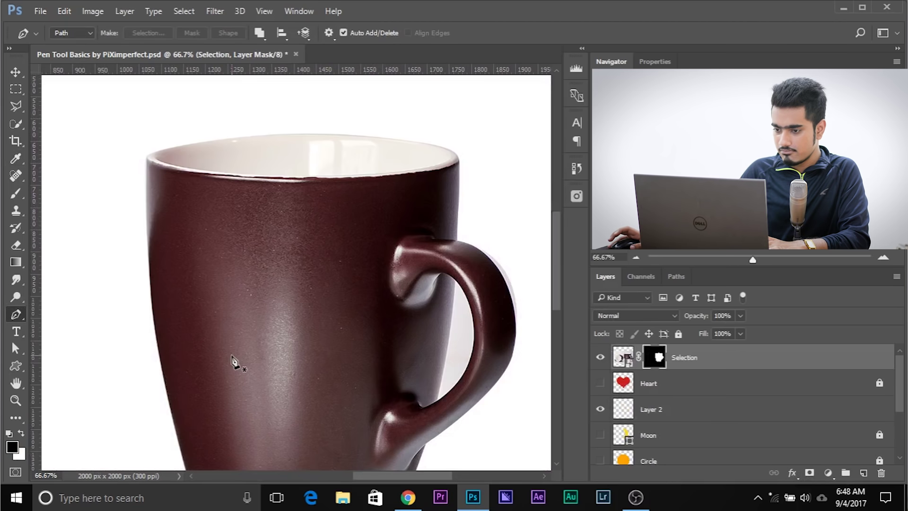
key(ctrl+minus)
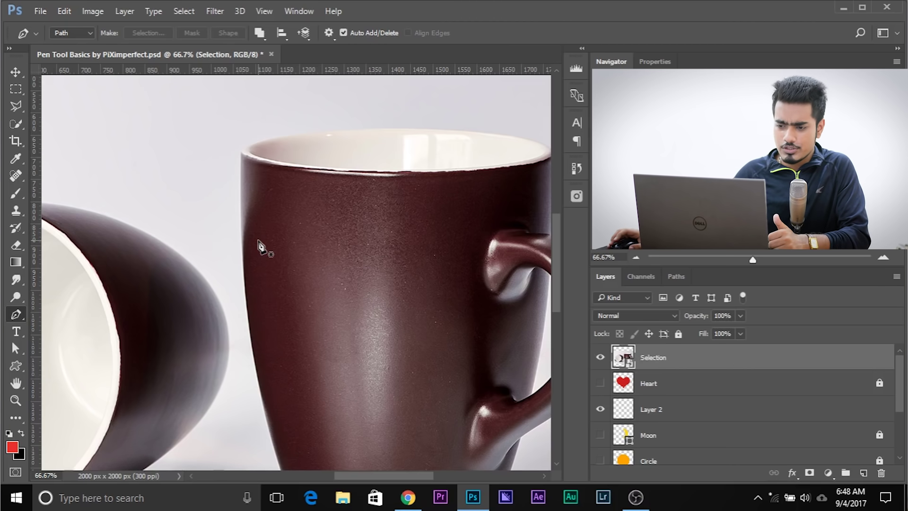
Step: Draw a curved practice path across the mug, undoing the stray second path and last segment
click(182, 304)
drag(254, 201, 314, 179)
drag(339, 221, 375, 246)
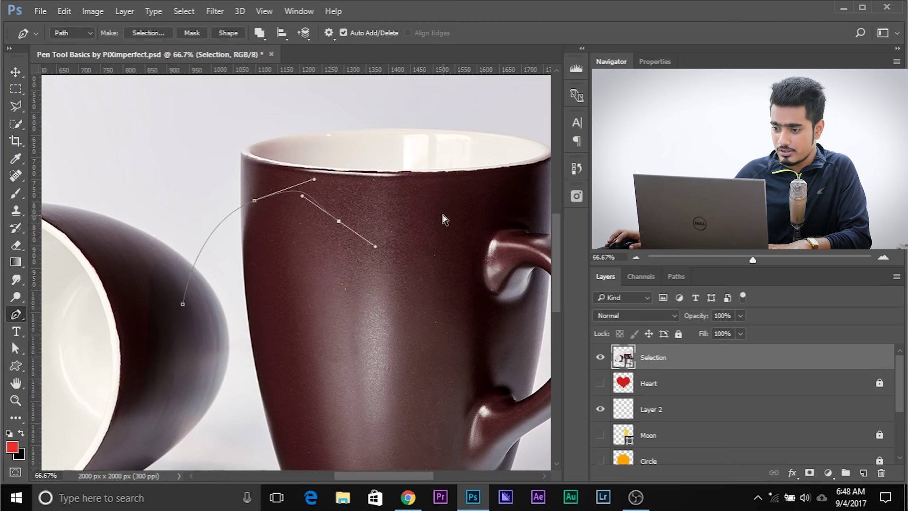
key(Escape)
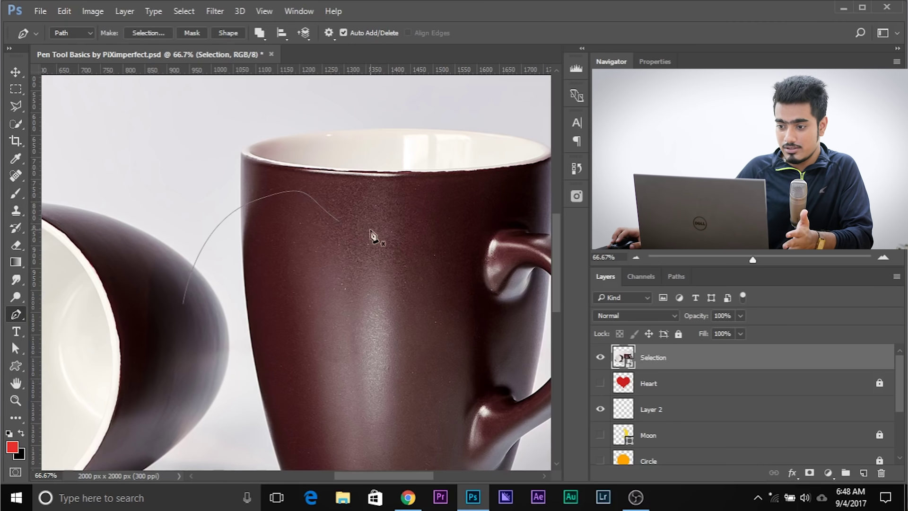
click(410, 208)
drag(368, 315, 314, 334)
key(ctrl+alt+z)
key(ctrl+alt+z)
key(ctrl+alt+z)
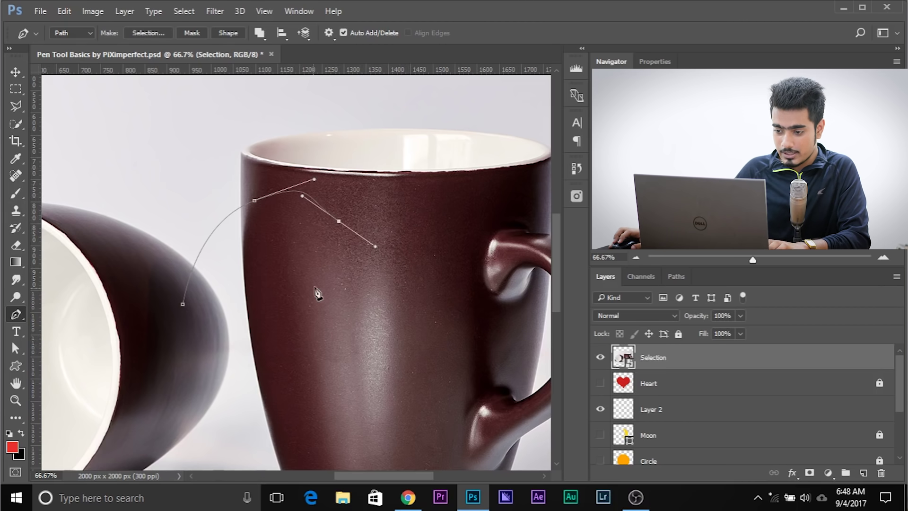
key(ctrl+alt+z)
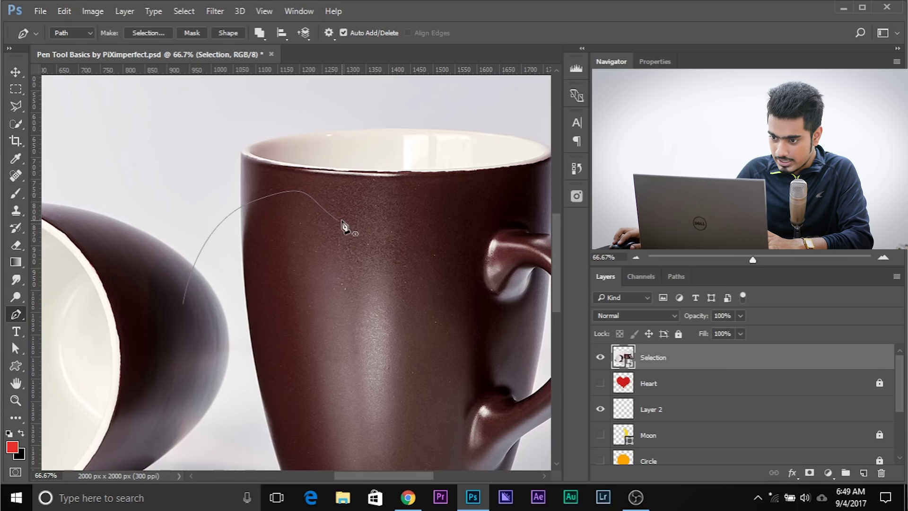
Step: Continue the open path from its endpoint with anchors down to the mug's lower left
click(340, 222)
click(359, 294)
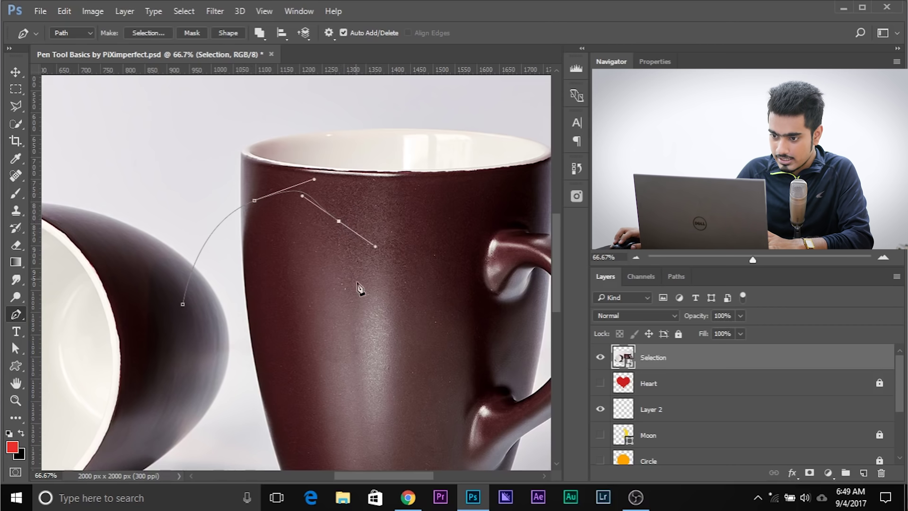
drag(299, 355, 241, 366)
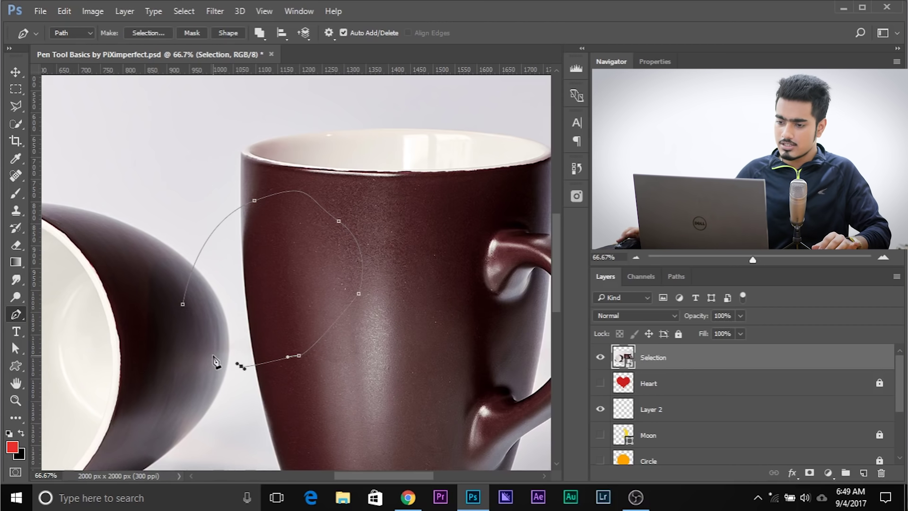
click(678, 277)
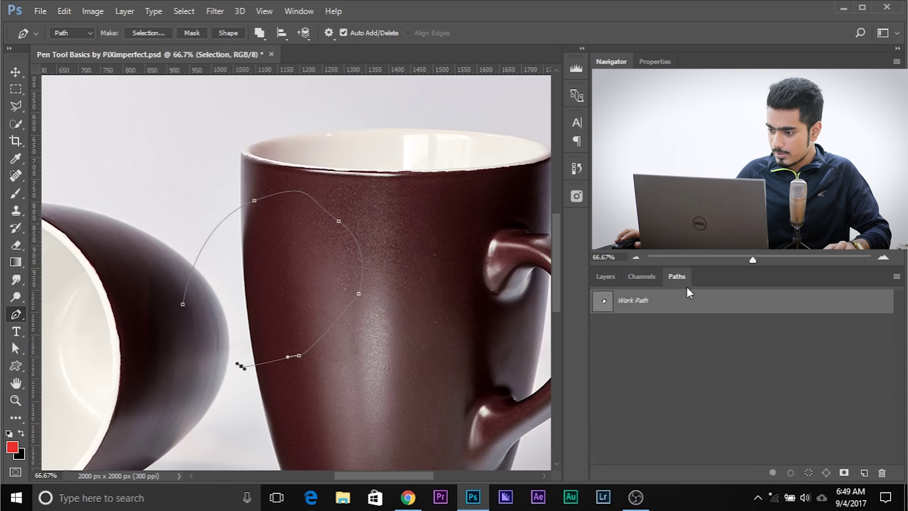
Step: Switch from the Paths list back to the Layers panel
click(606, 277)
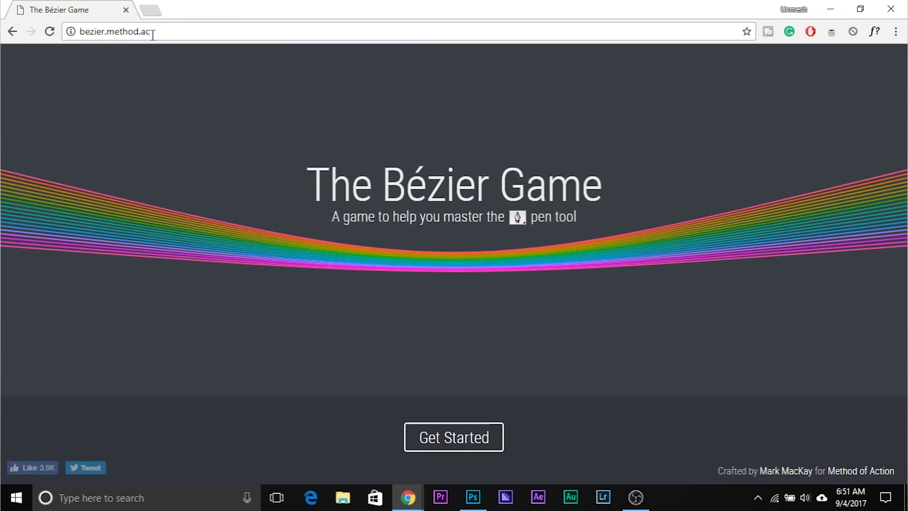
Step: Start The Bézier Game tutorial and trace the L shape with three corner nodes
click(421, 436)
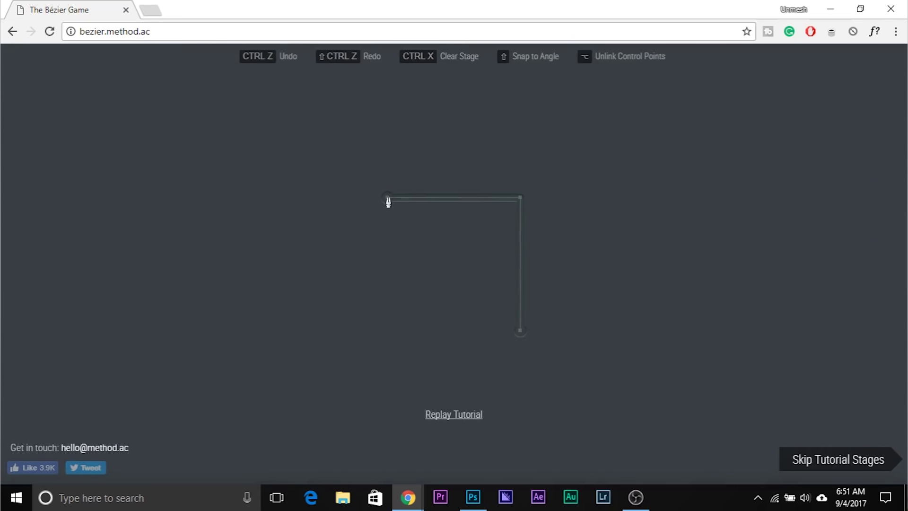
click(388, 198)
click(521, 197)
click(520, 333)
Step: Trace the house outline from its apex through both shoulders and corners
shift+click(453, 131)
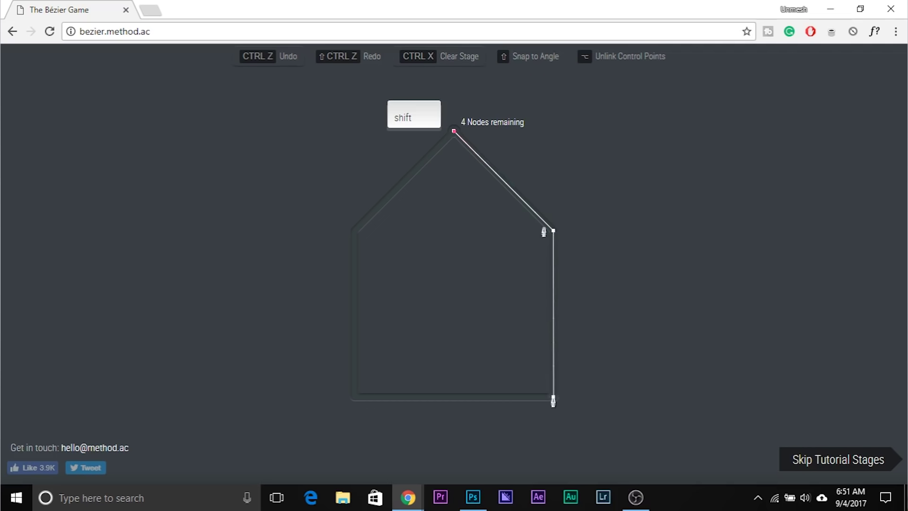
shift+click(553, 230)
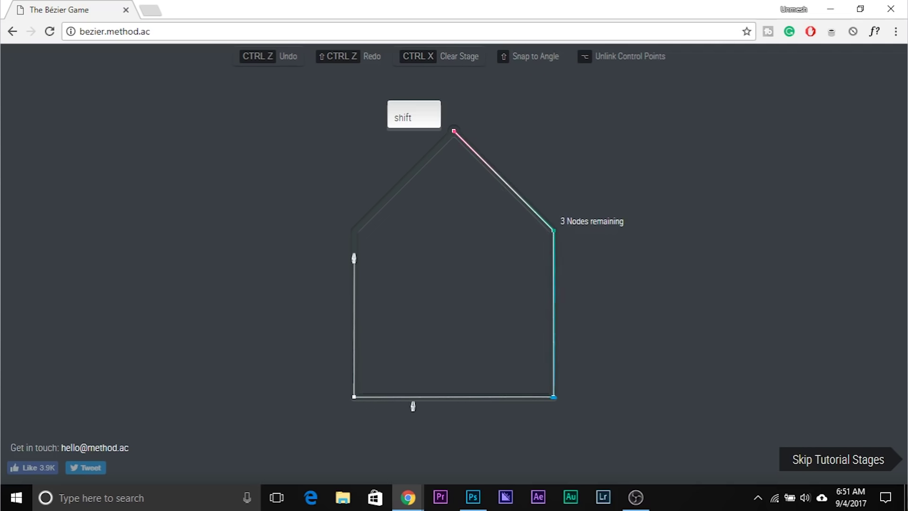
shift+click(354, 231)
shift+click(451, 133)
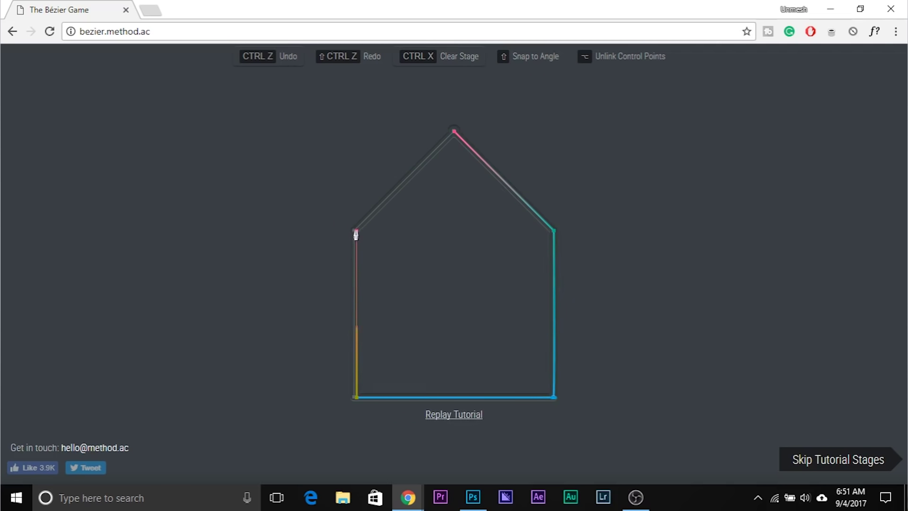
click(356, 232)
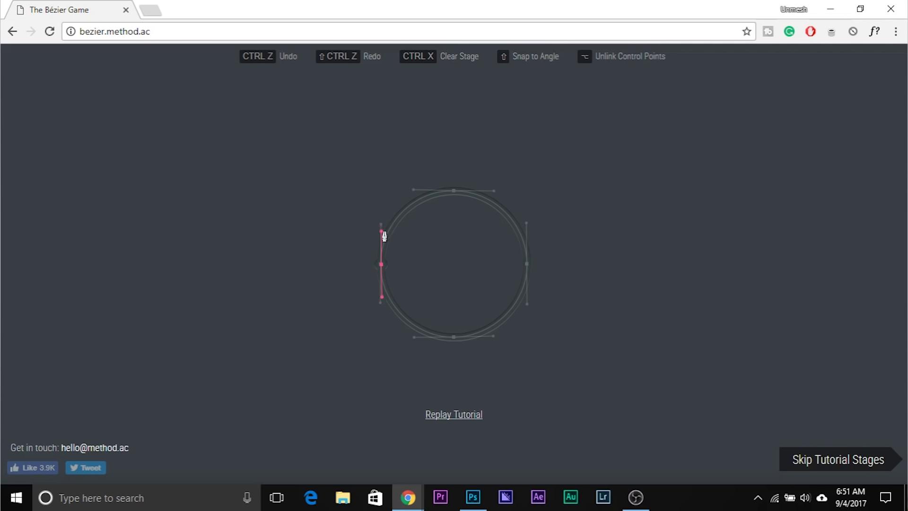
Step: Trace the circle with four smooth nodes and close it at the left starting node
drag(381, 229, 381, 226)
drag(453, 190, 492, 191)
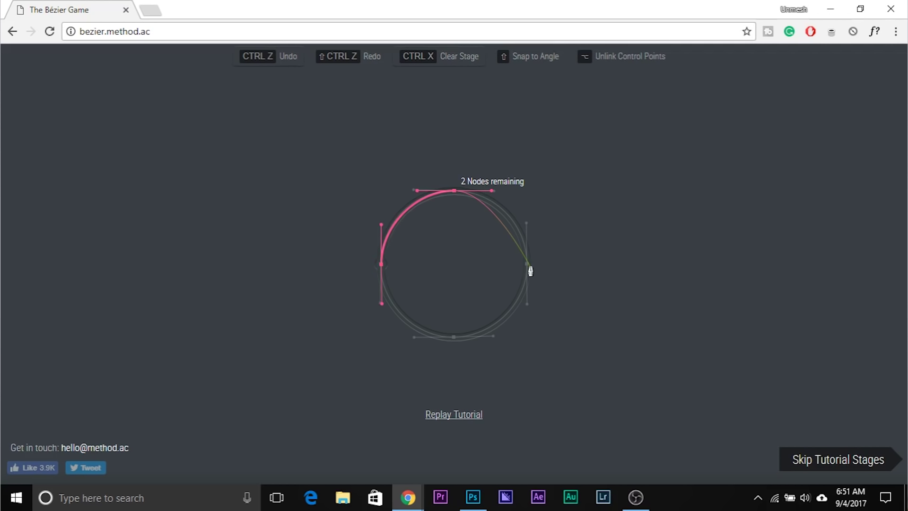
drag(527, 264, 527, 301)
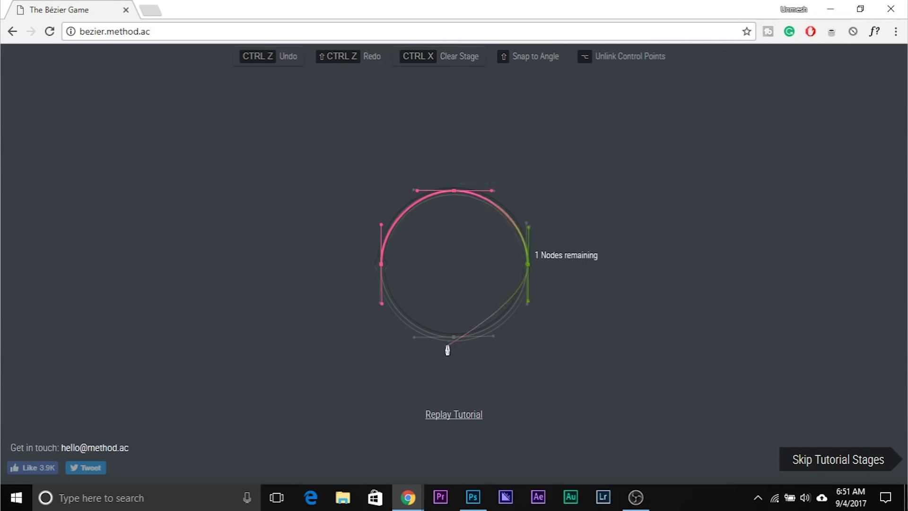
drag(453, 338, 412, 337)
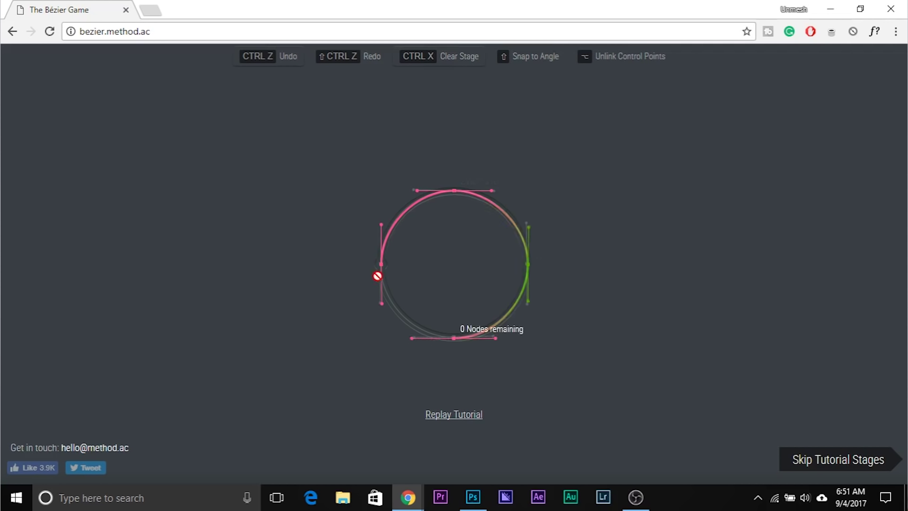
click(381, 265)
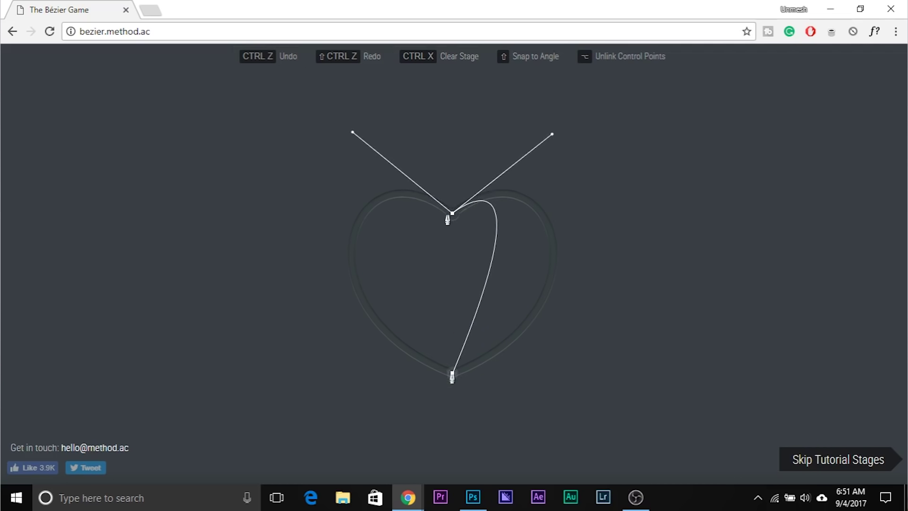
Step: Pull handles from the heart's top notch and curve its right side to the bottom tip
drag(498, 254, 559, 128)
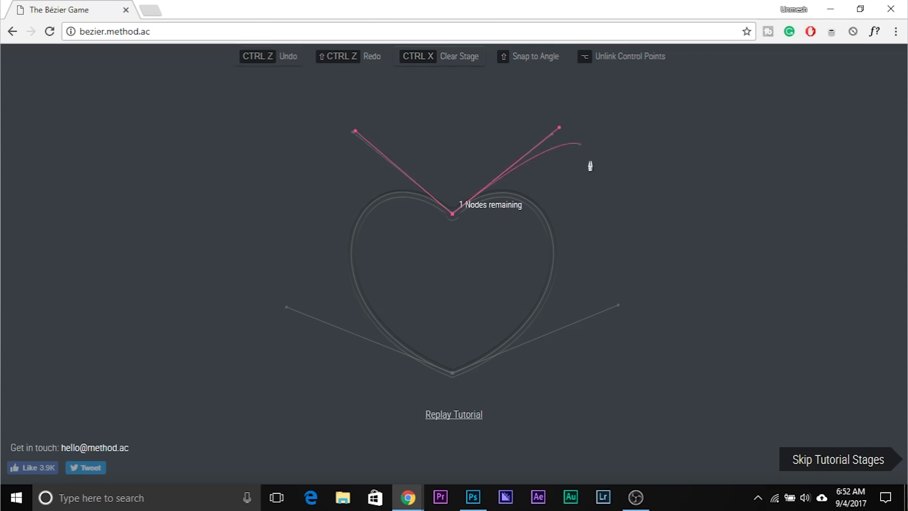
drag(454, 374, 287, 313)
click(452, 213)
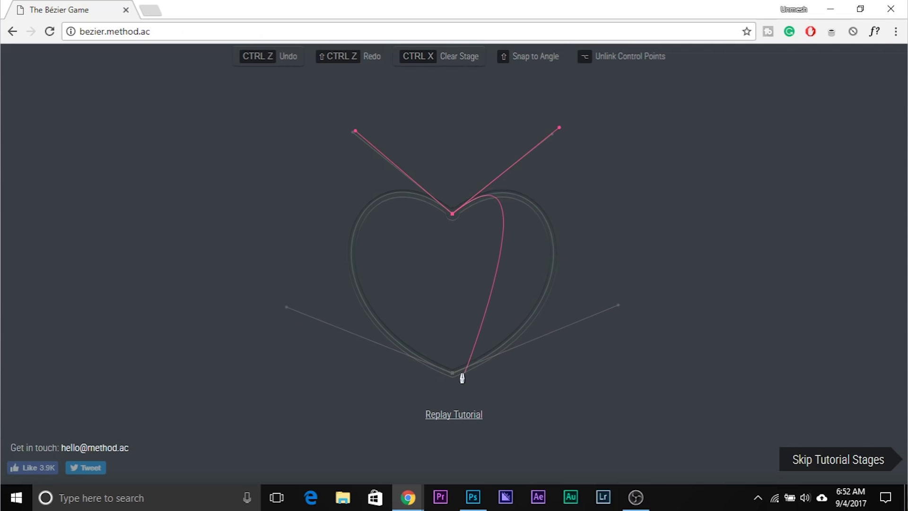